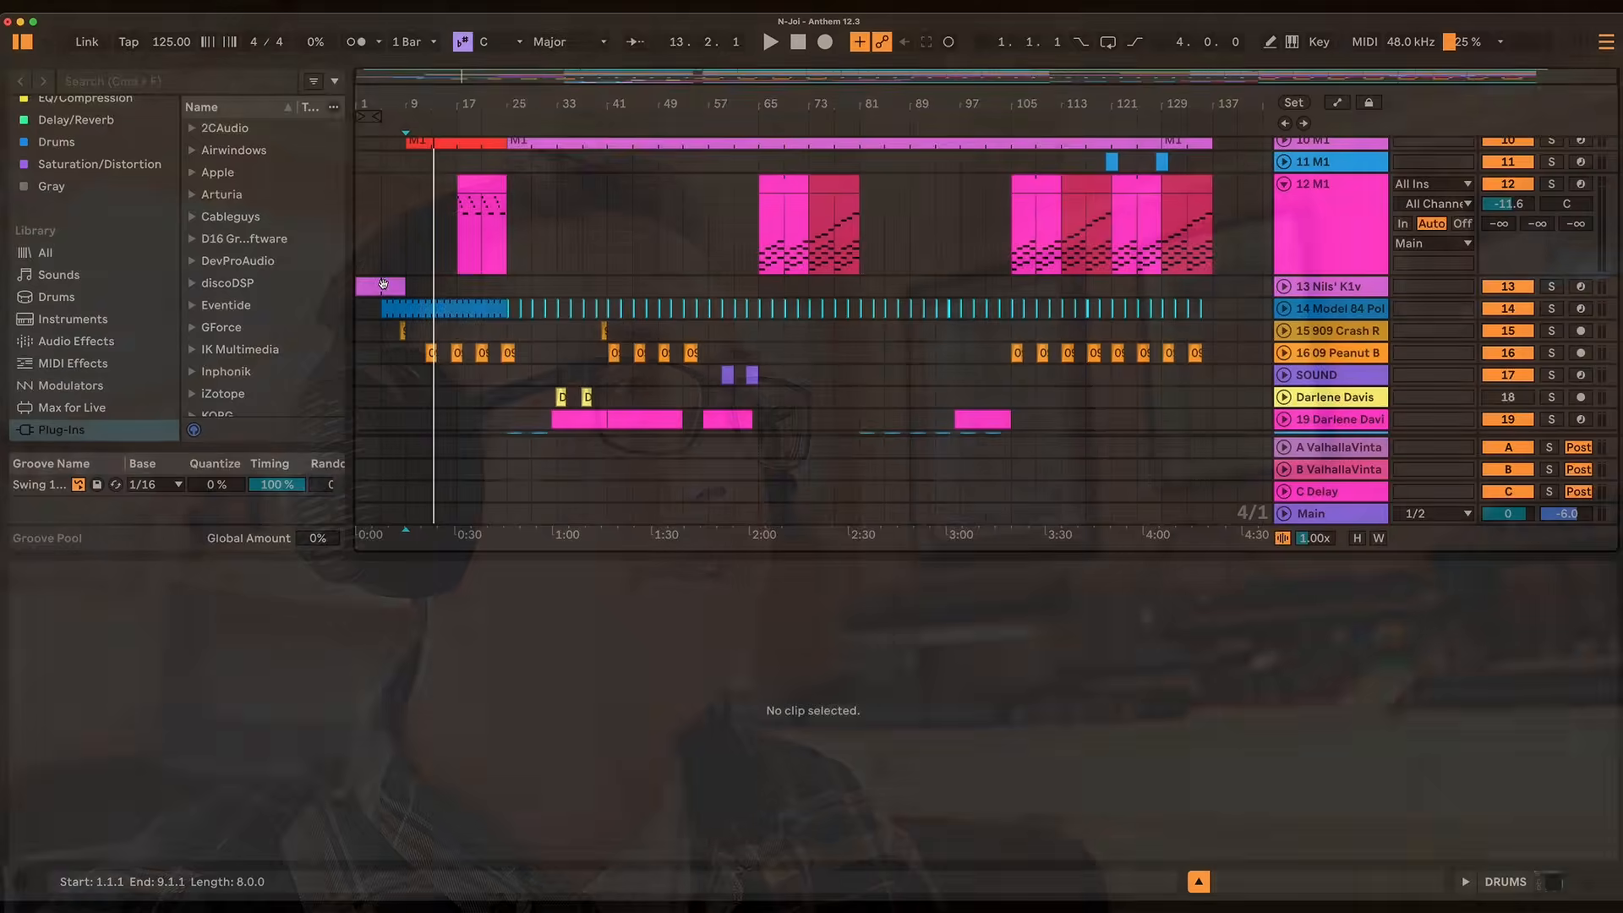
Step: Audition the intro clips on the Nils' K1v and Model 84 tracks, viewing the K1v's String Pad patch
left_click(383, 285)
key("space")
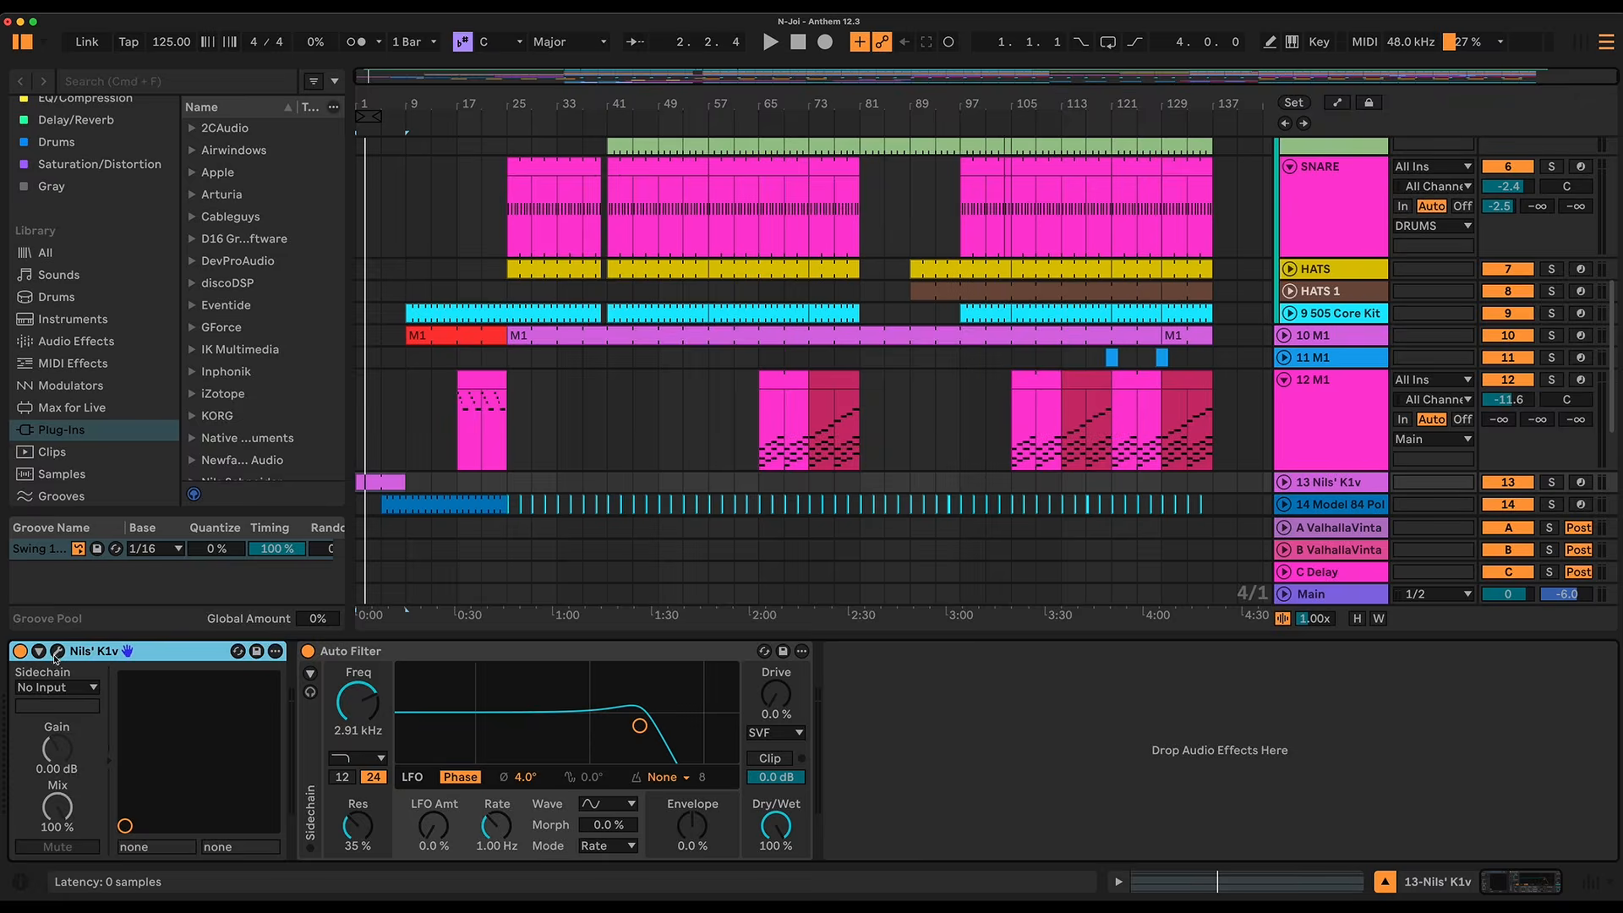
left_click(56, 655)
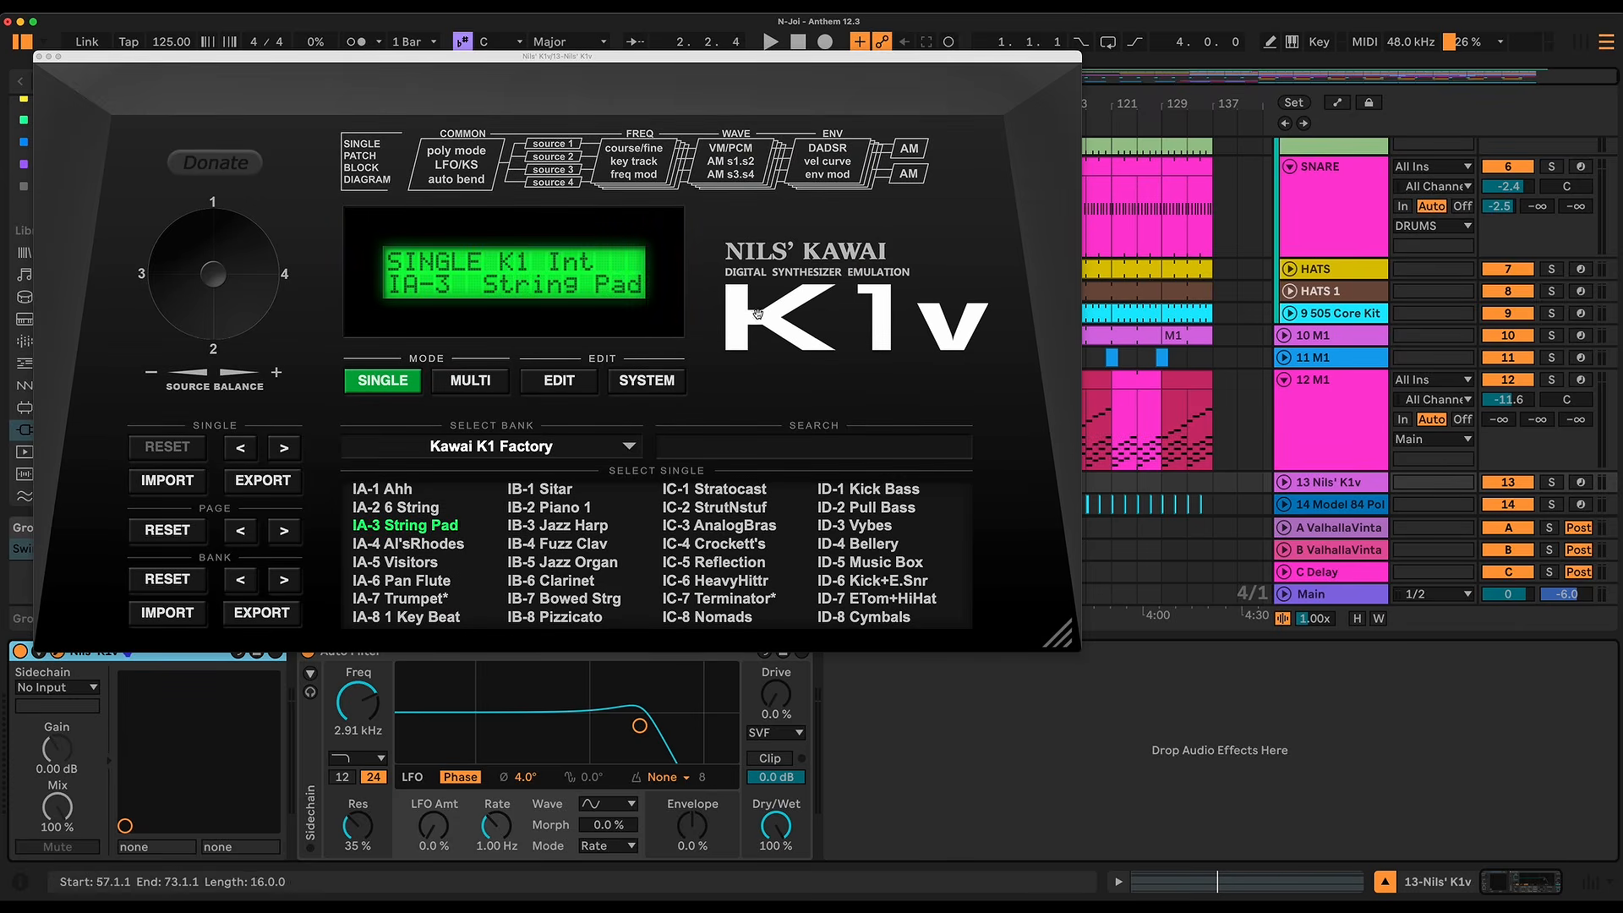
key("space")
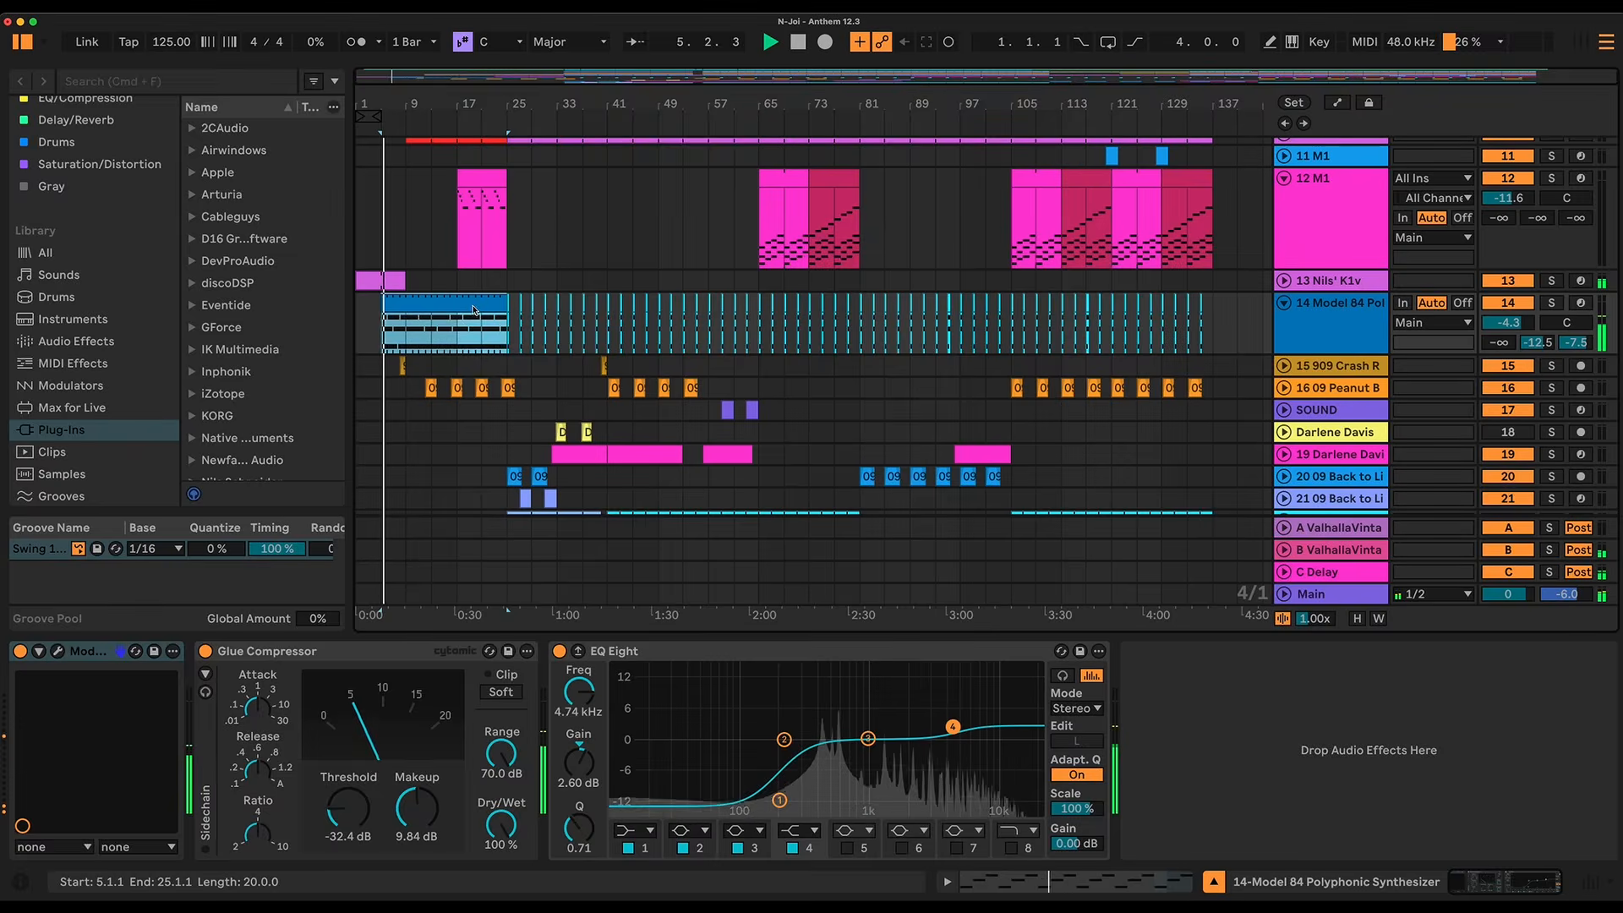
double_click(473, 311)
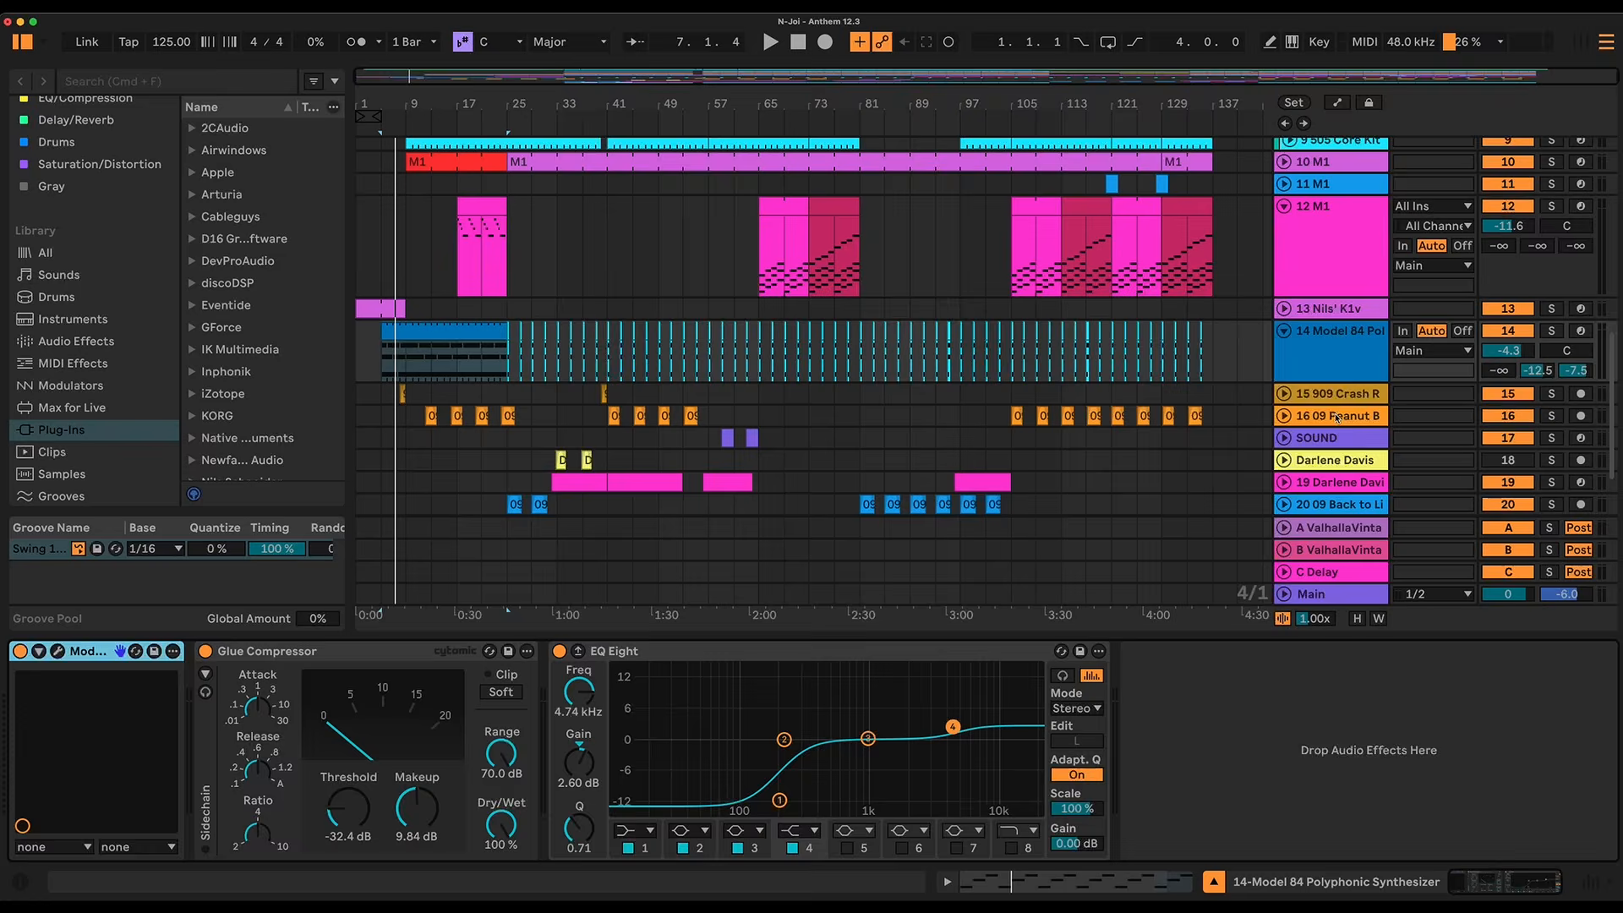
Step: Insert a new MIDI track below the Model 84 track and load the Model 84 Polyphonic Synthesizer on it
left_click(1339, 357)
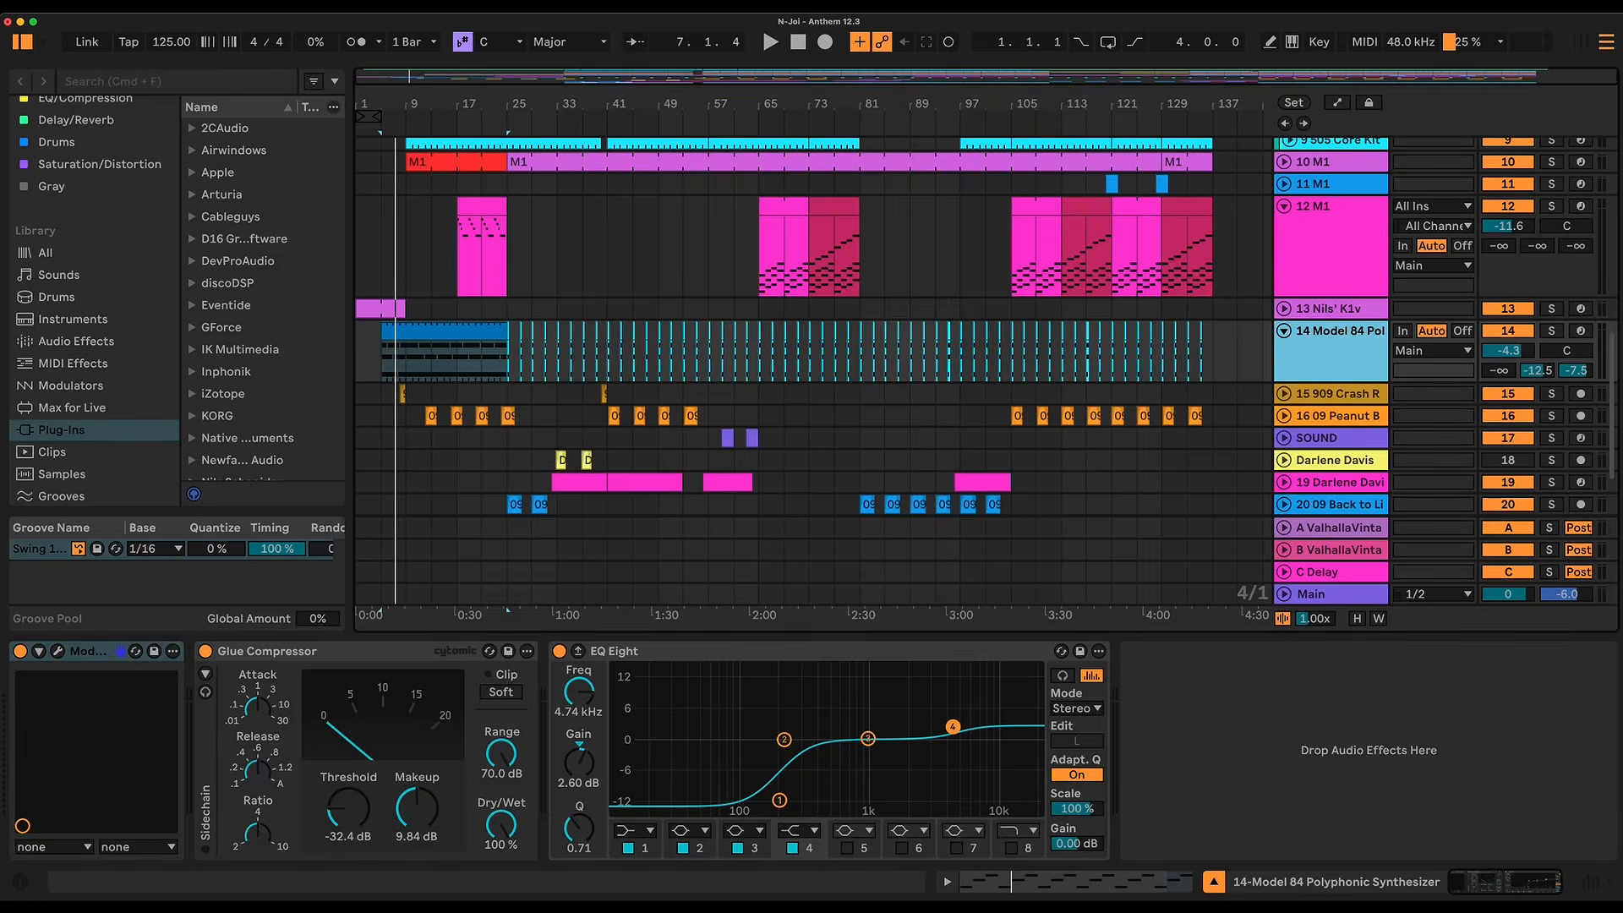
key("super+shift+t")
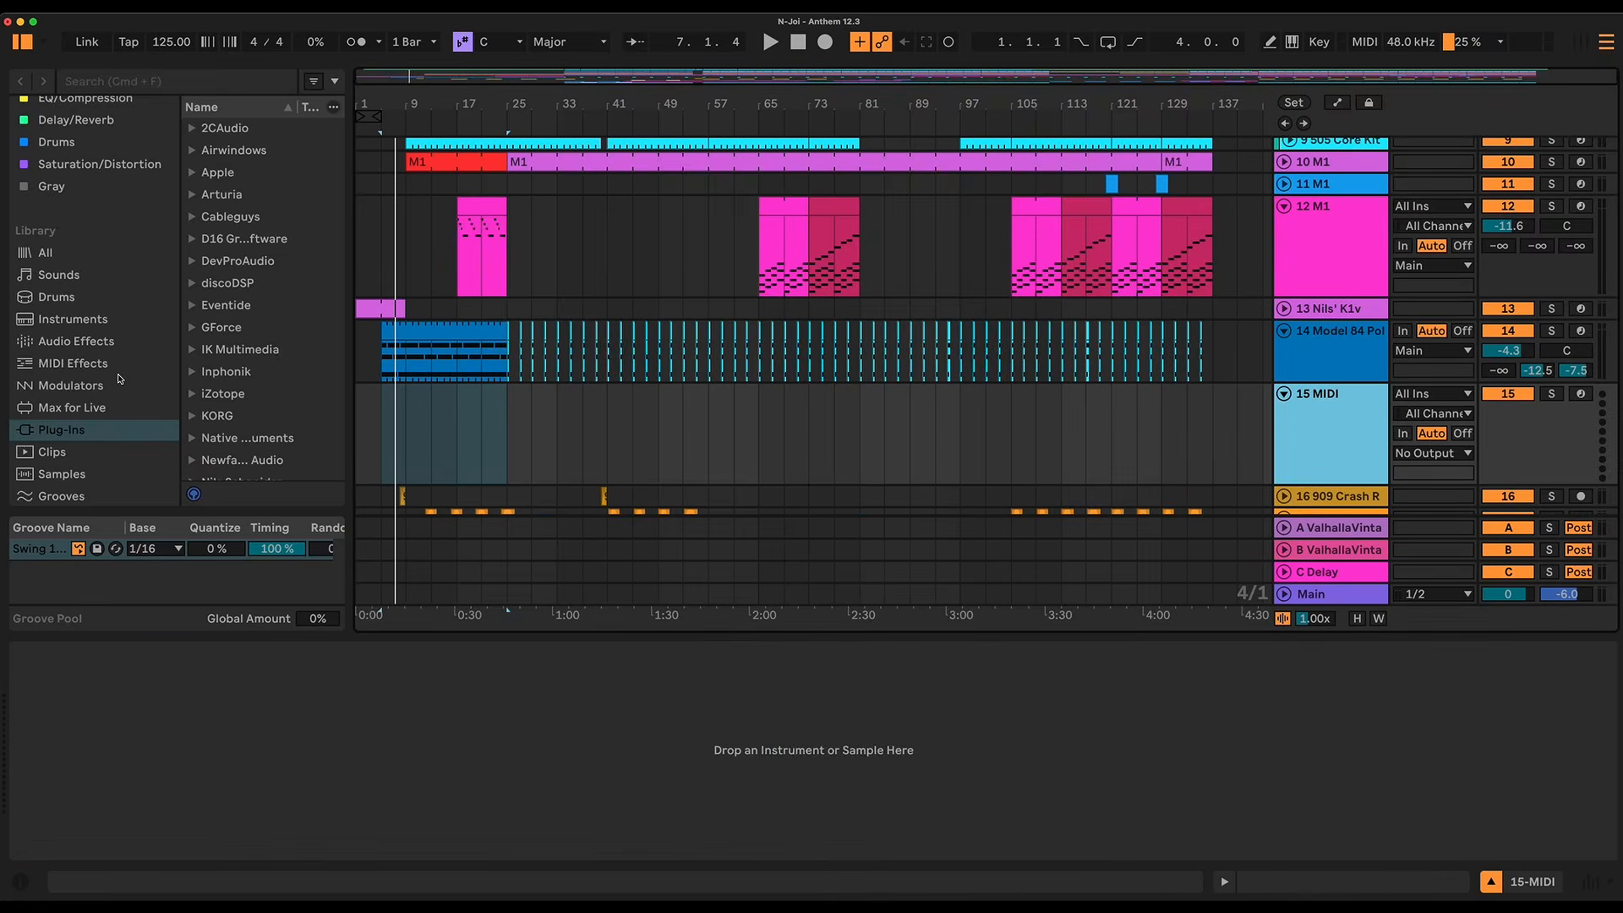
scroll(101, 423, "up", 1)
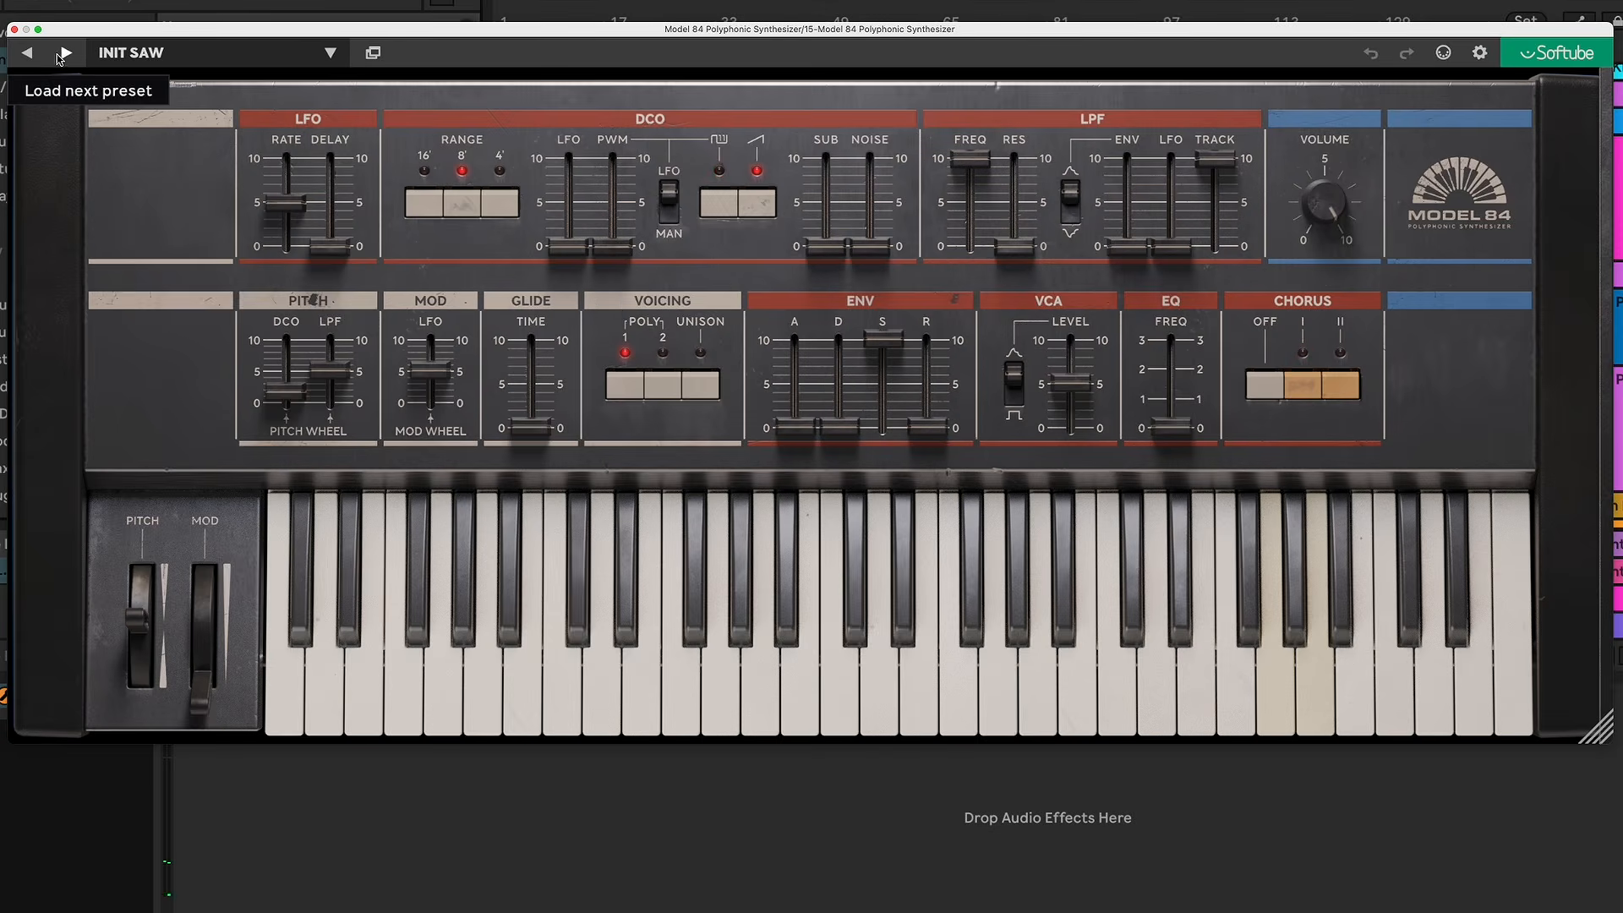
Step: Set the synth's chorus mode to off and switch its oscillator from sawtooth to pulse wave
left_click(1316, 390)
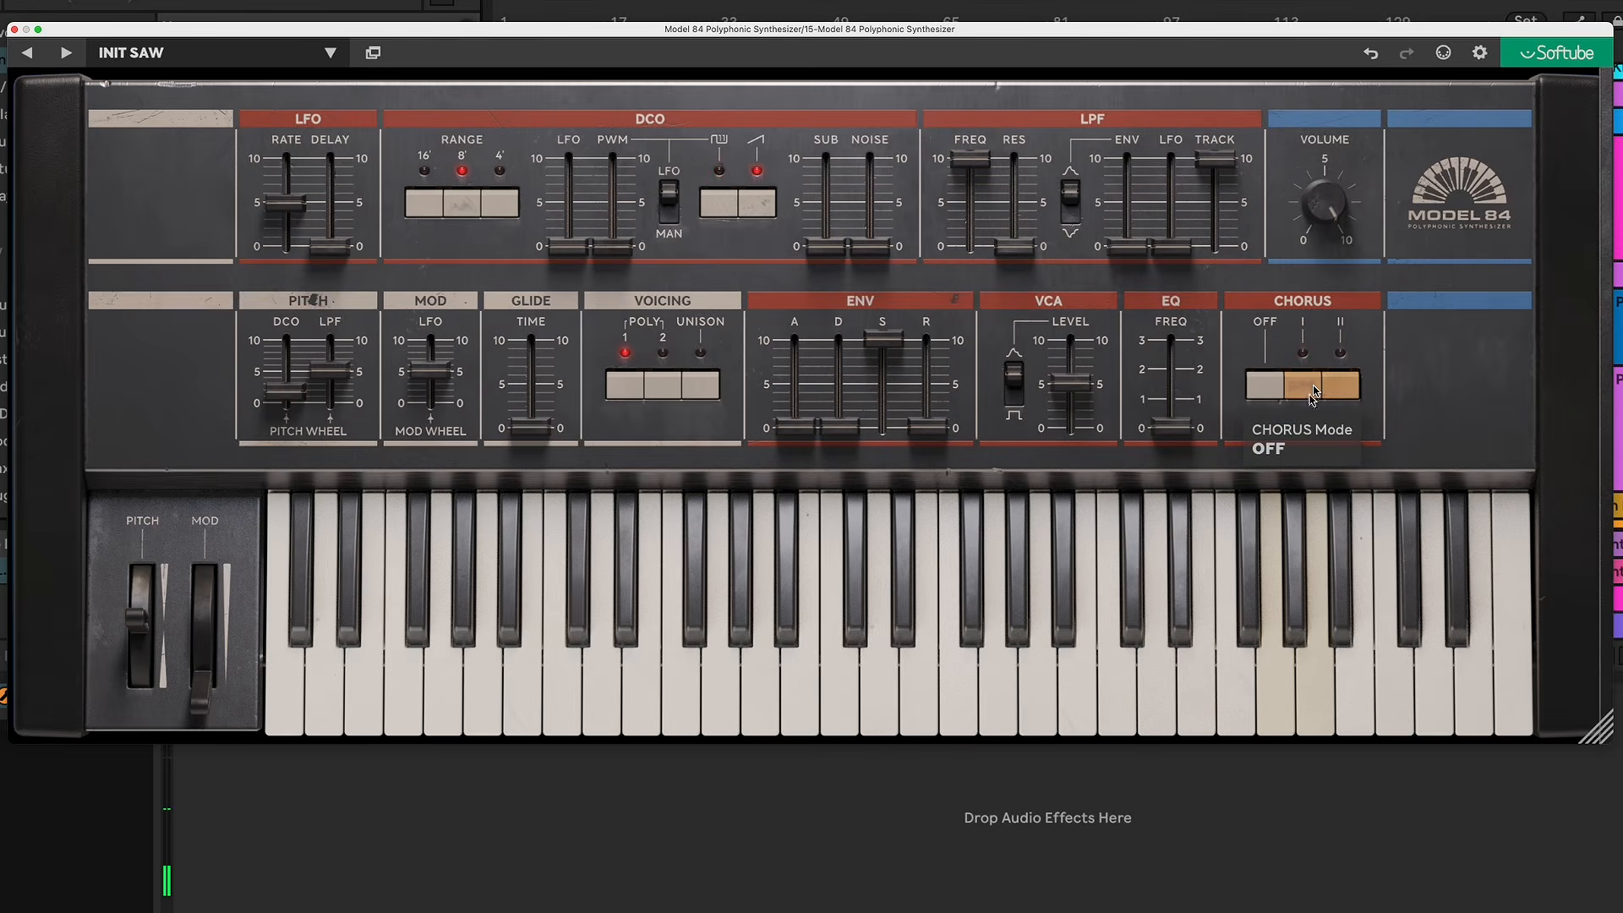
left_click(766, 206)
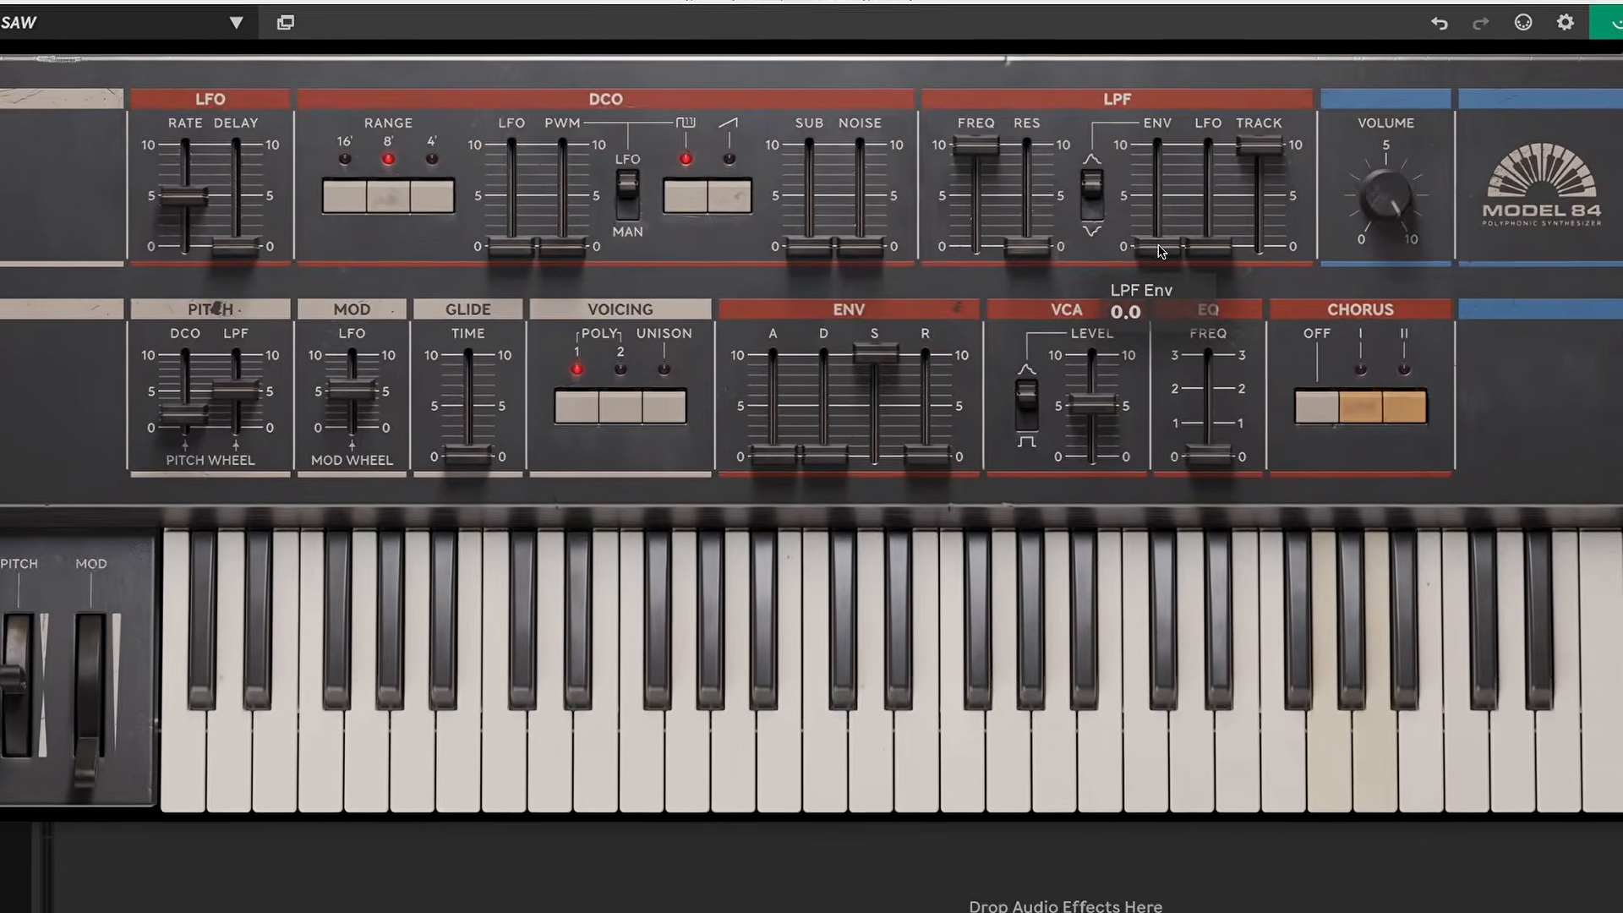
Step: Lower the LPF frequency to about 2, set envelope decay to about 3 and sustain to 0, and raise the LPF envelope amount
left_click_drag(1128, 246, 1130, 217)
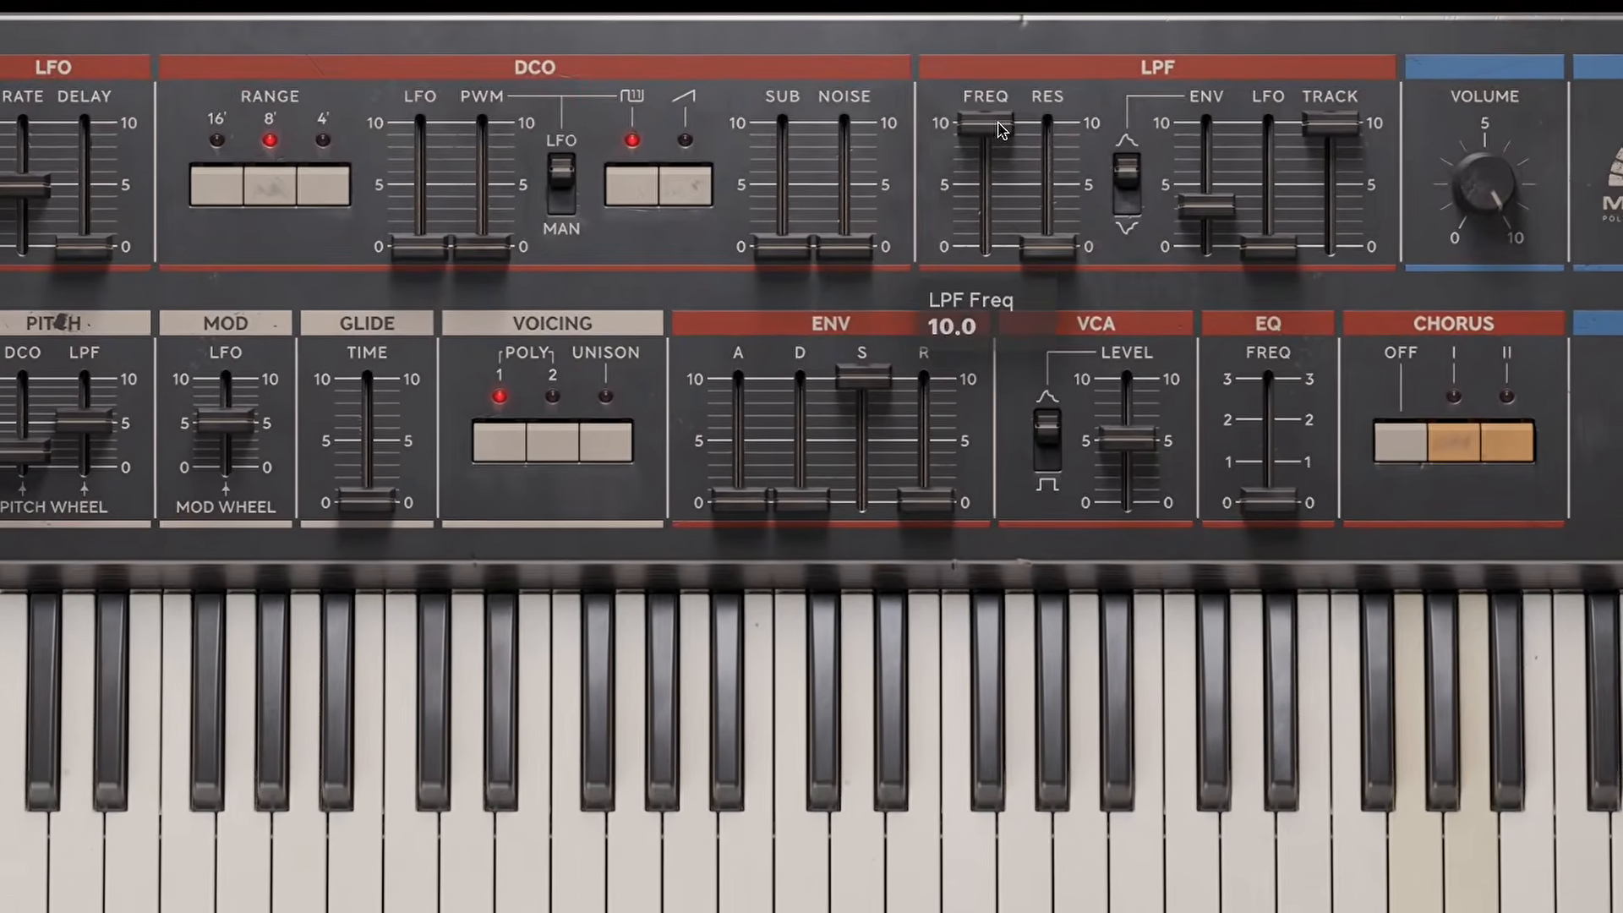
left_click_drag(999, 139, 1028, 220)
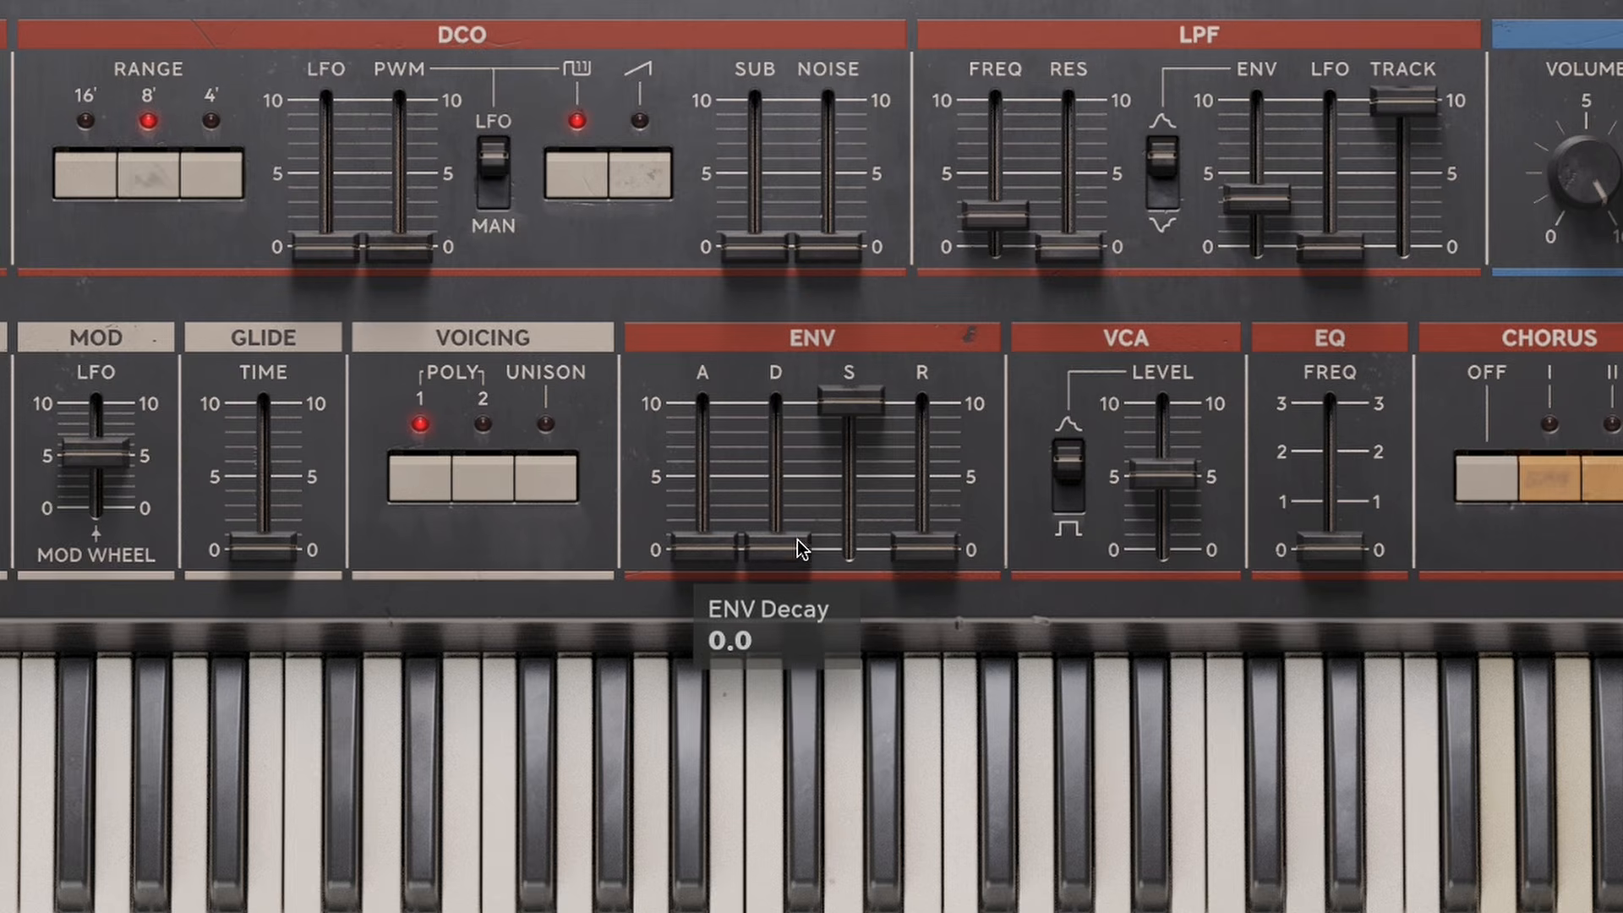
left_click_drag(798, 547, 804, 508)
left_click_drag(858, 416, 839, 651)
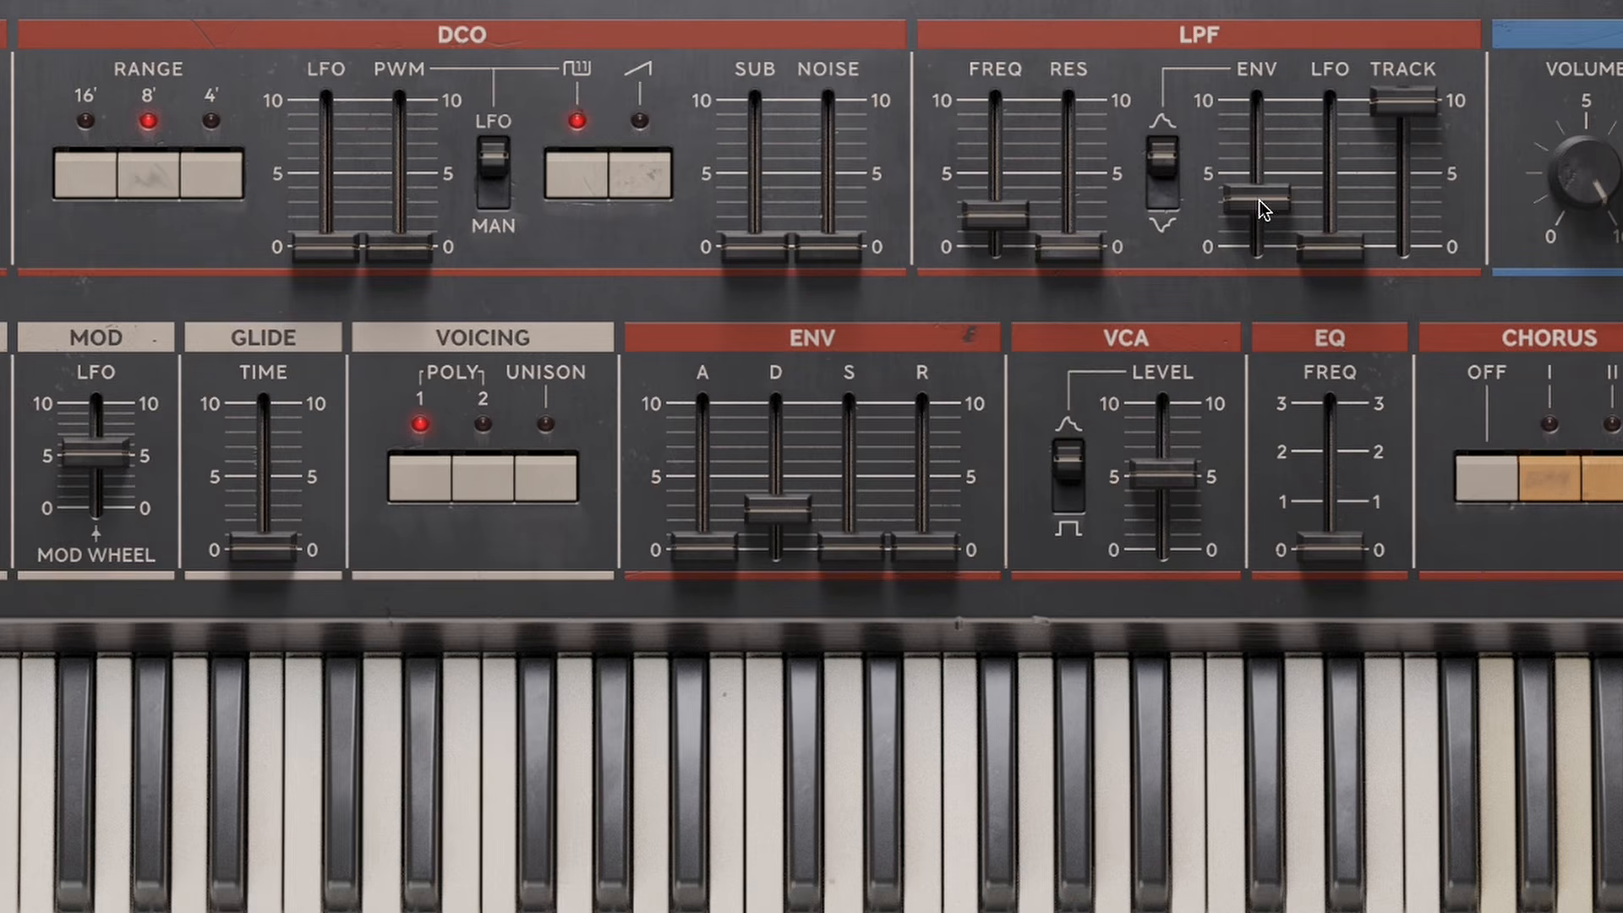
left_click_drag(1264, 209, 1265, 165)
Step: Open the first 909 crash clip to examine its sample
mouse_move(811, 498)
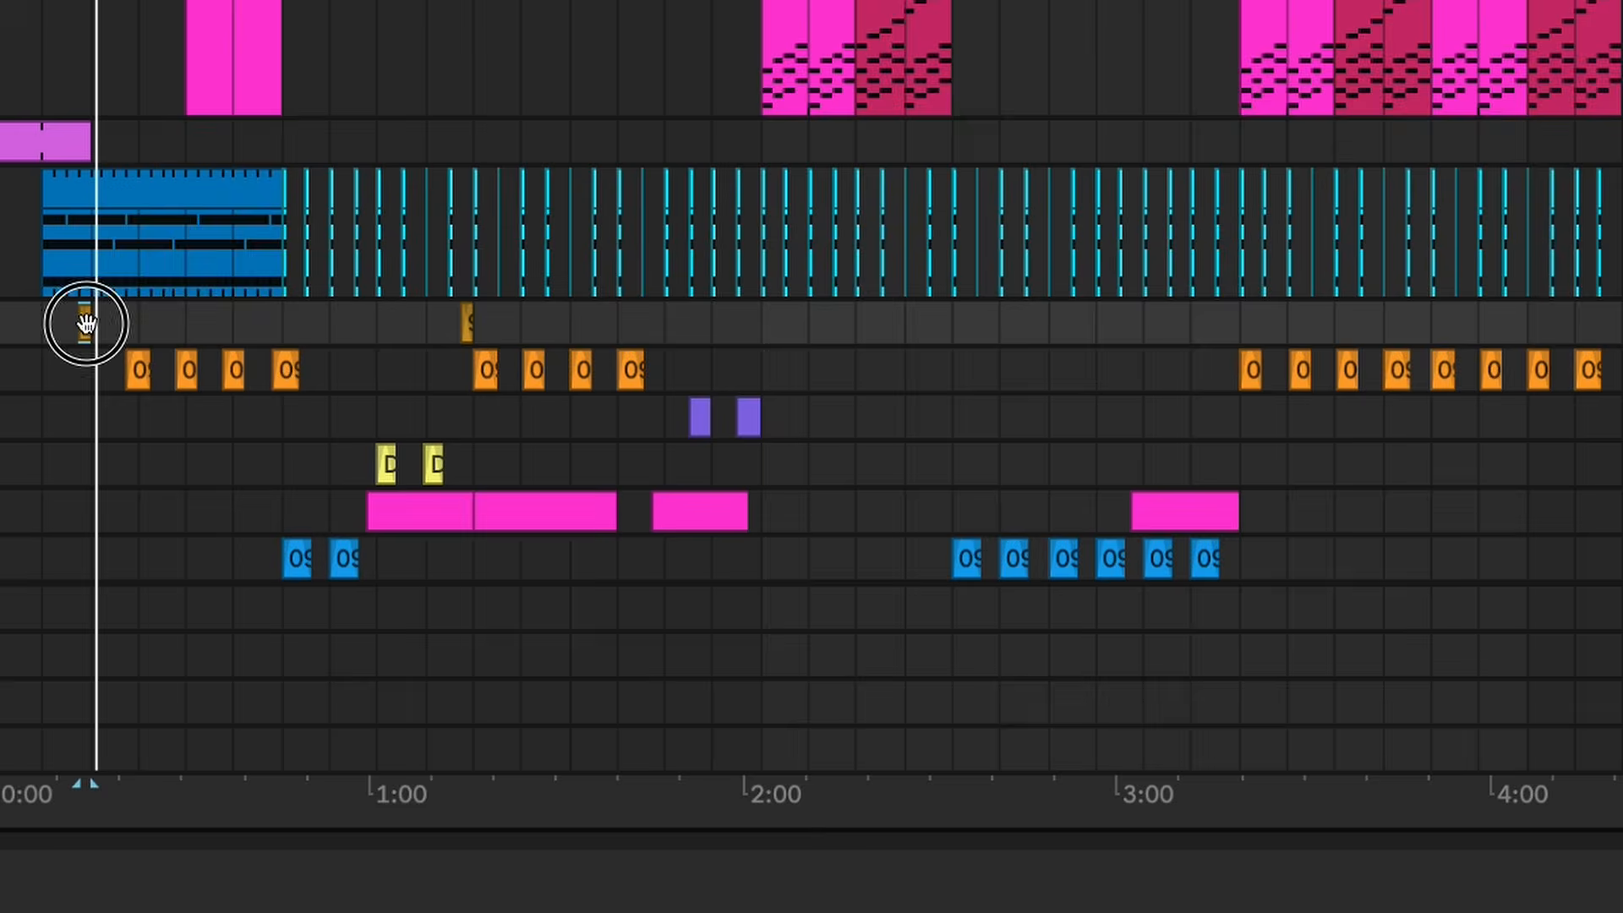
double_click(85, 322)
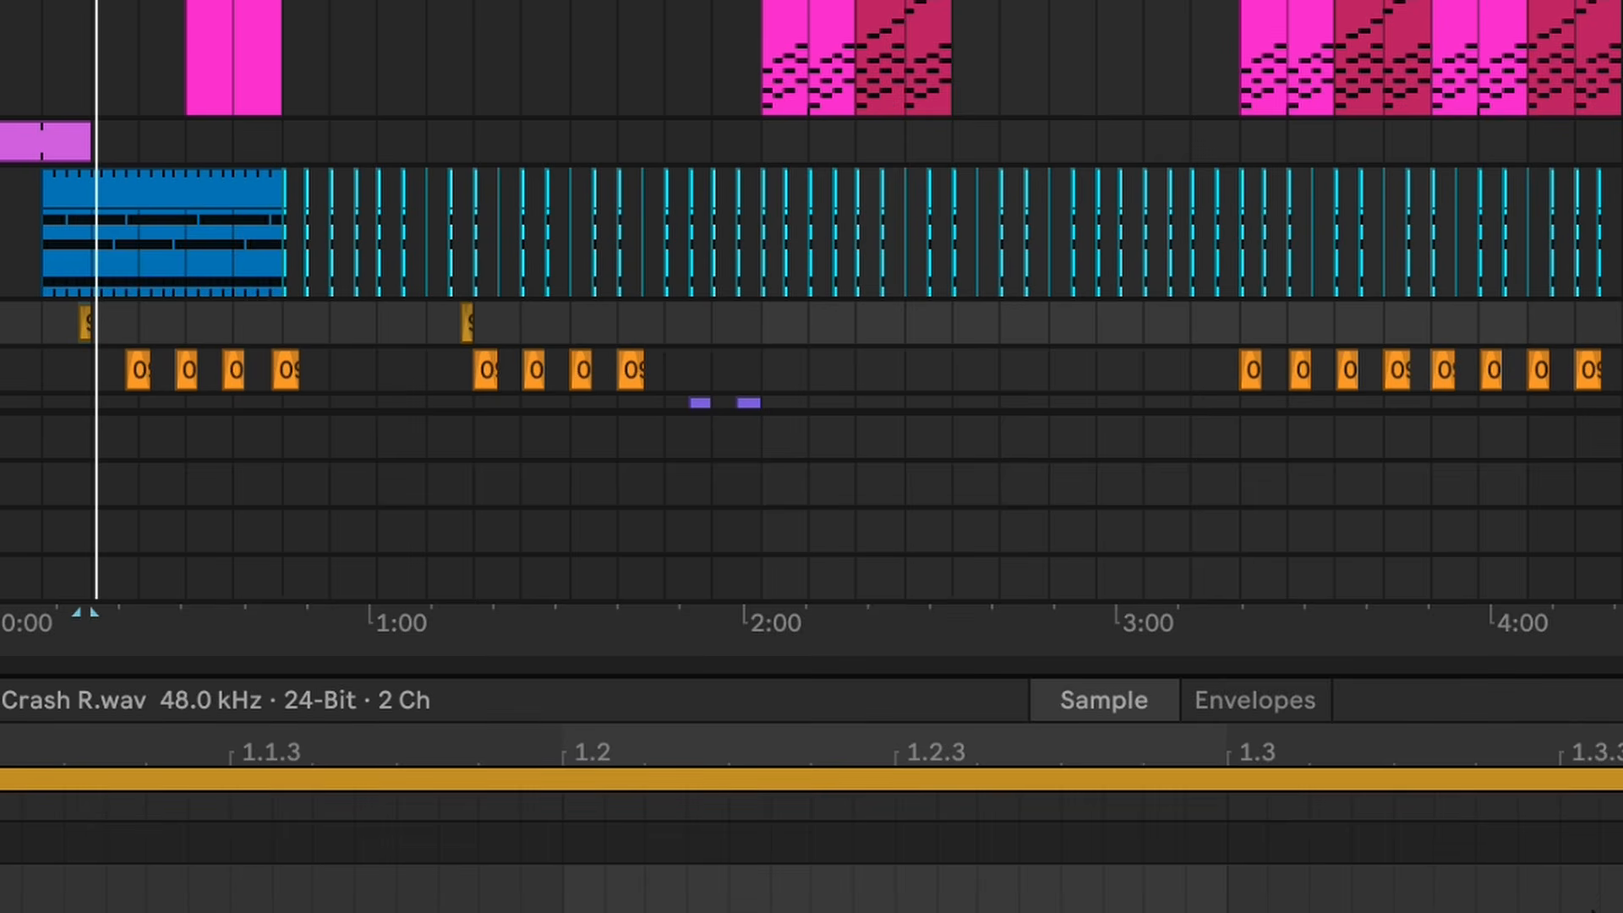
scroll(331, 205, "up", 5)
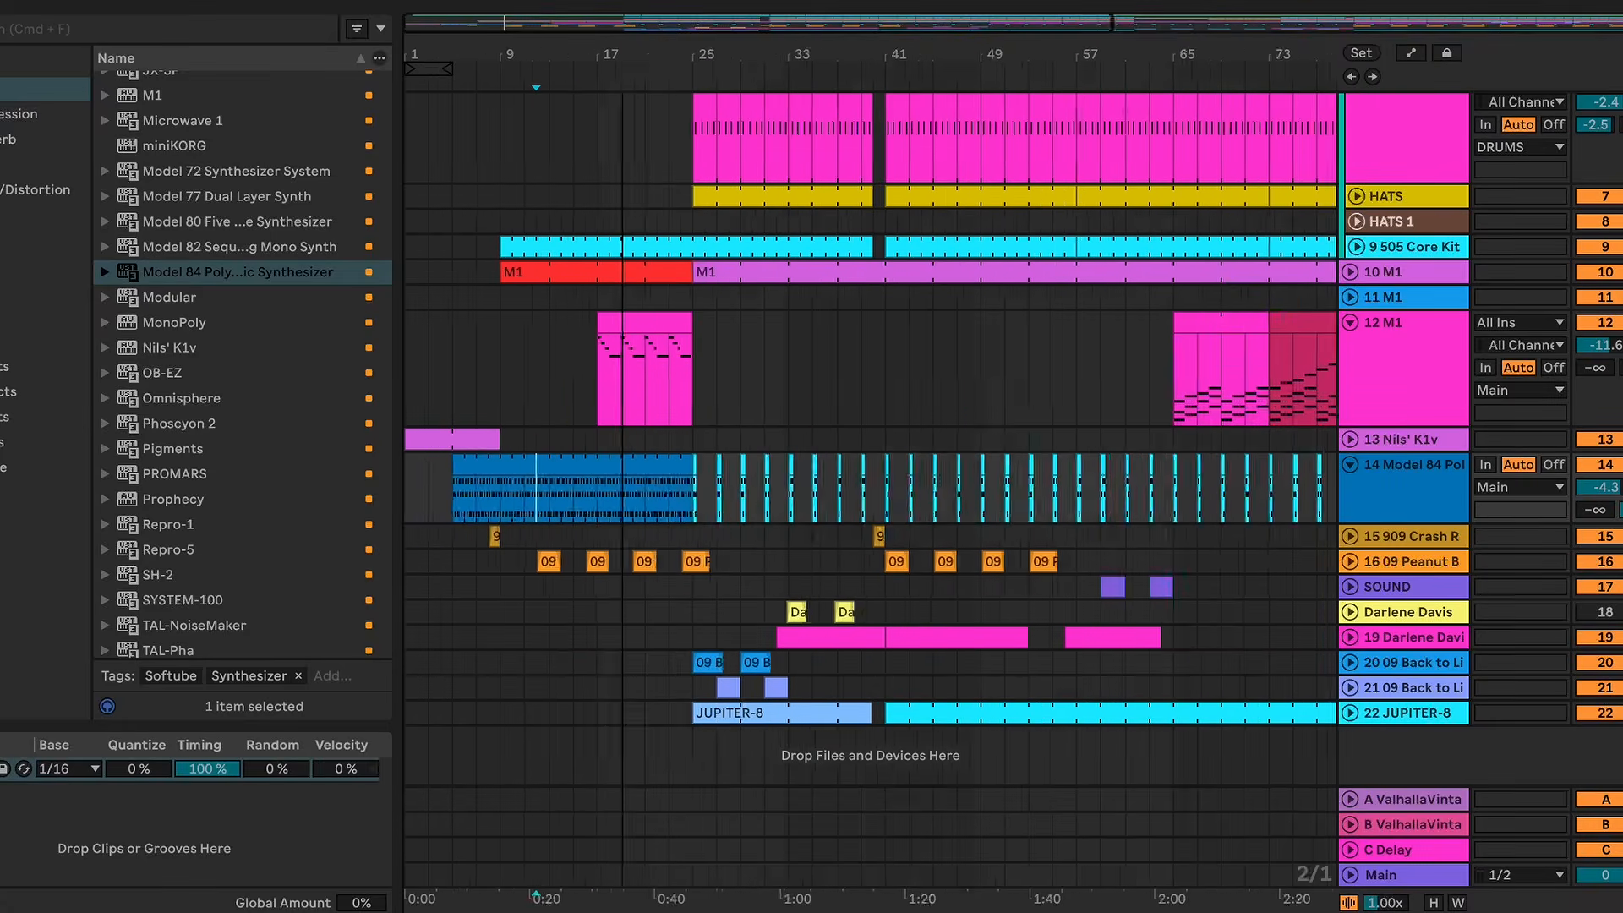
key("minus")
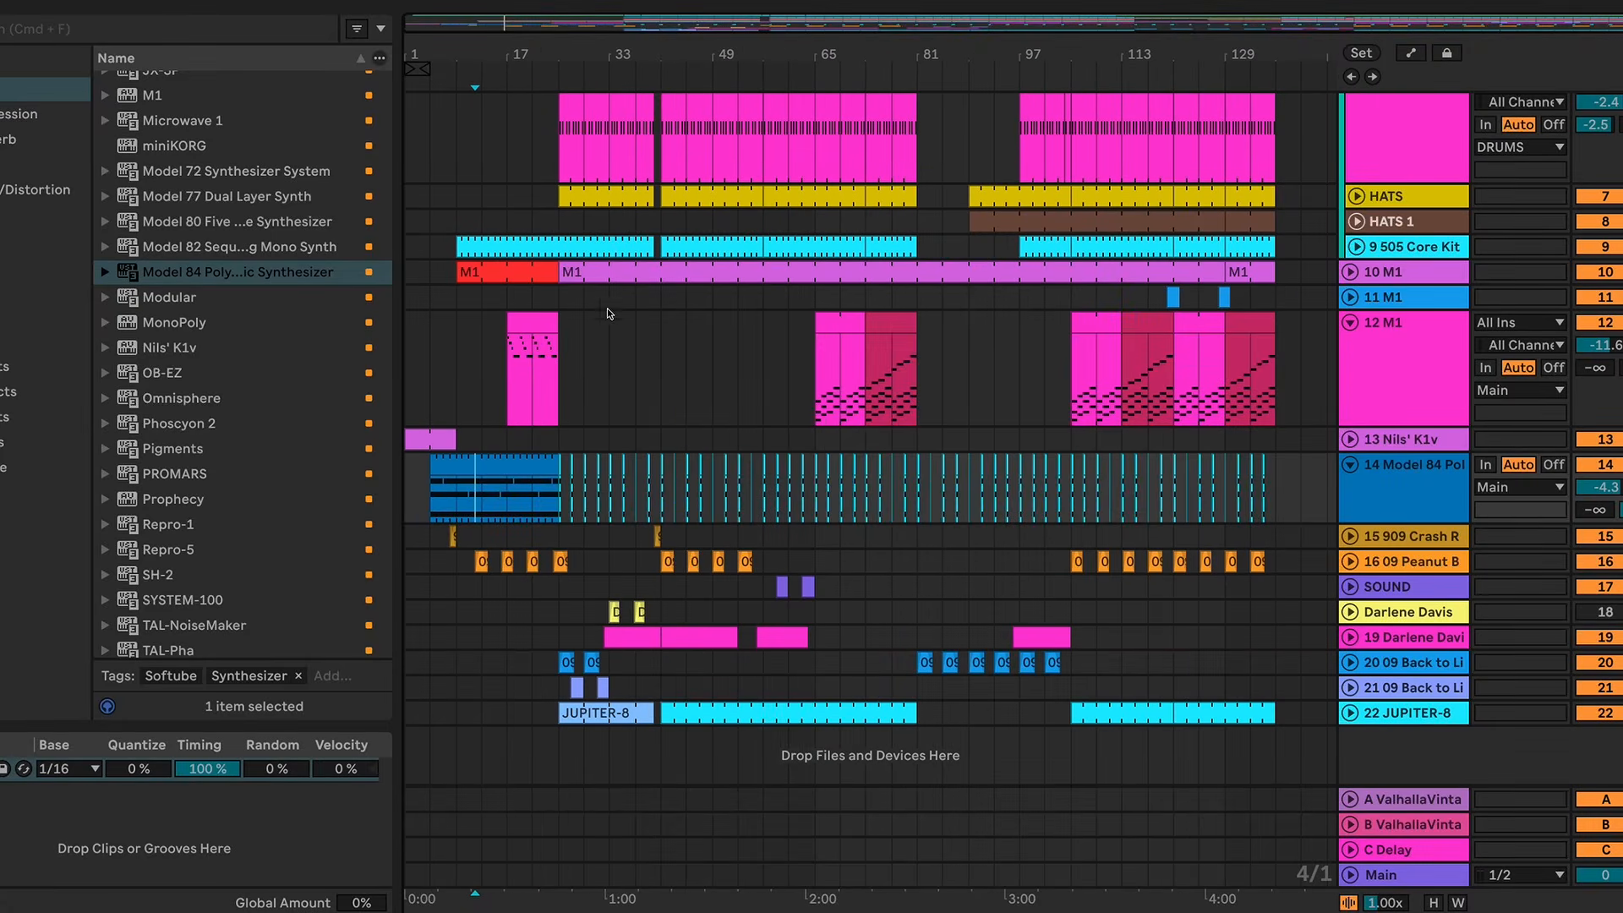
Step: Play the 10 M1 track from bar 25, then open and audition its red clip at bar 9
left_click(576, 272)
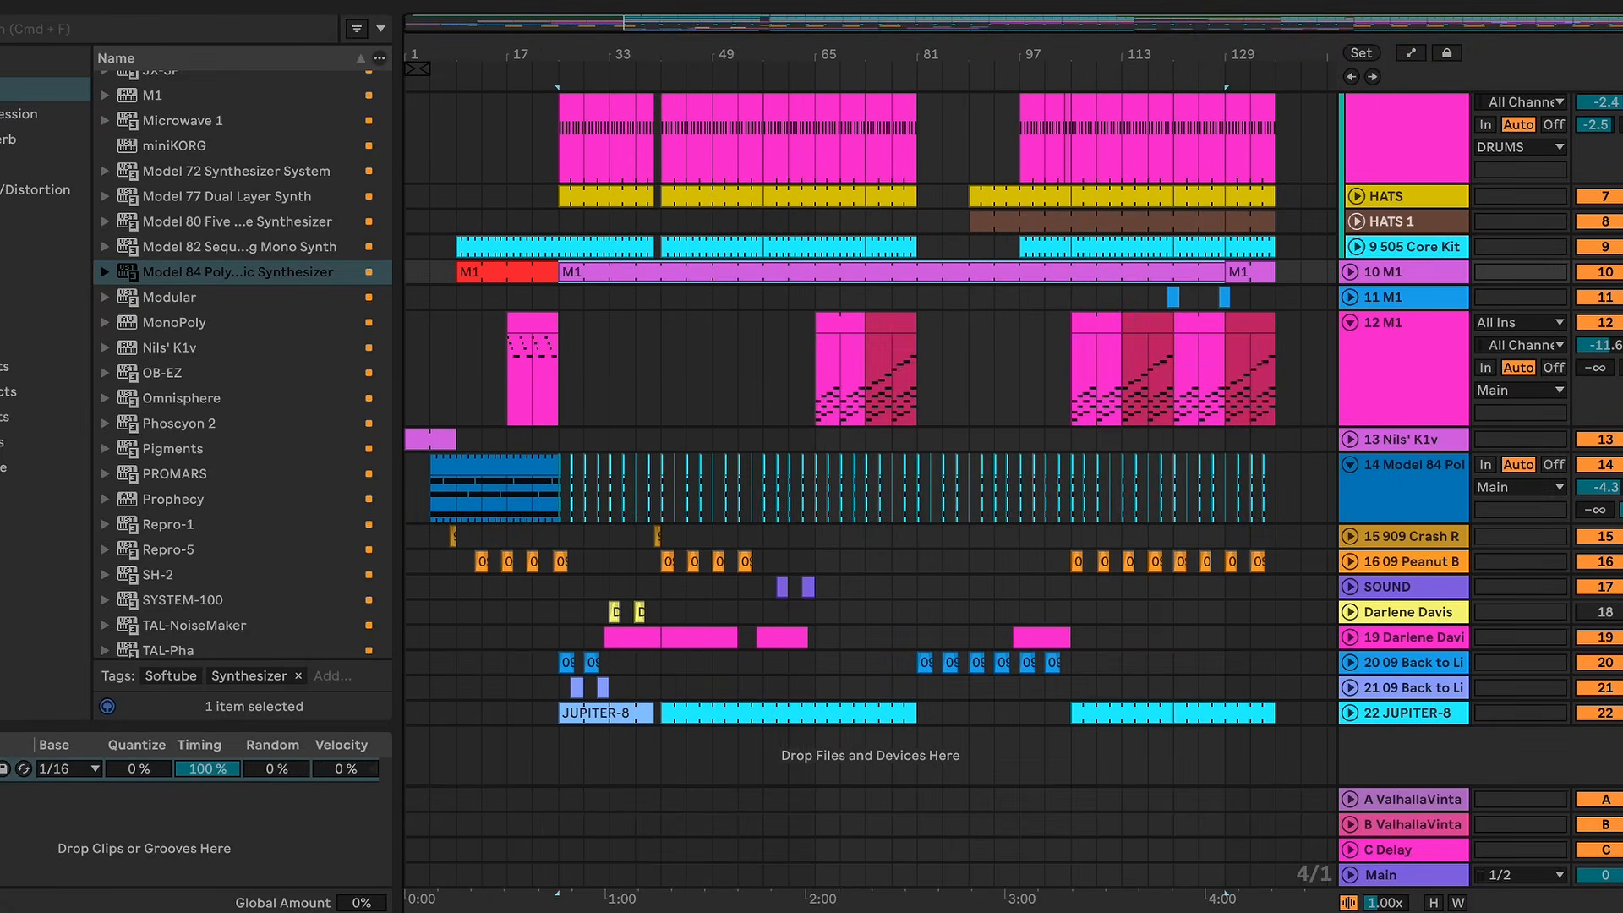
key("space")
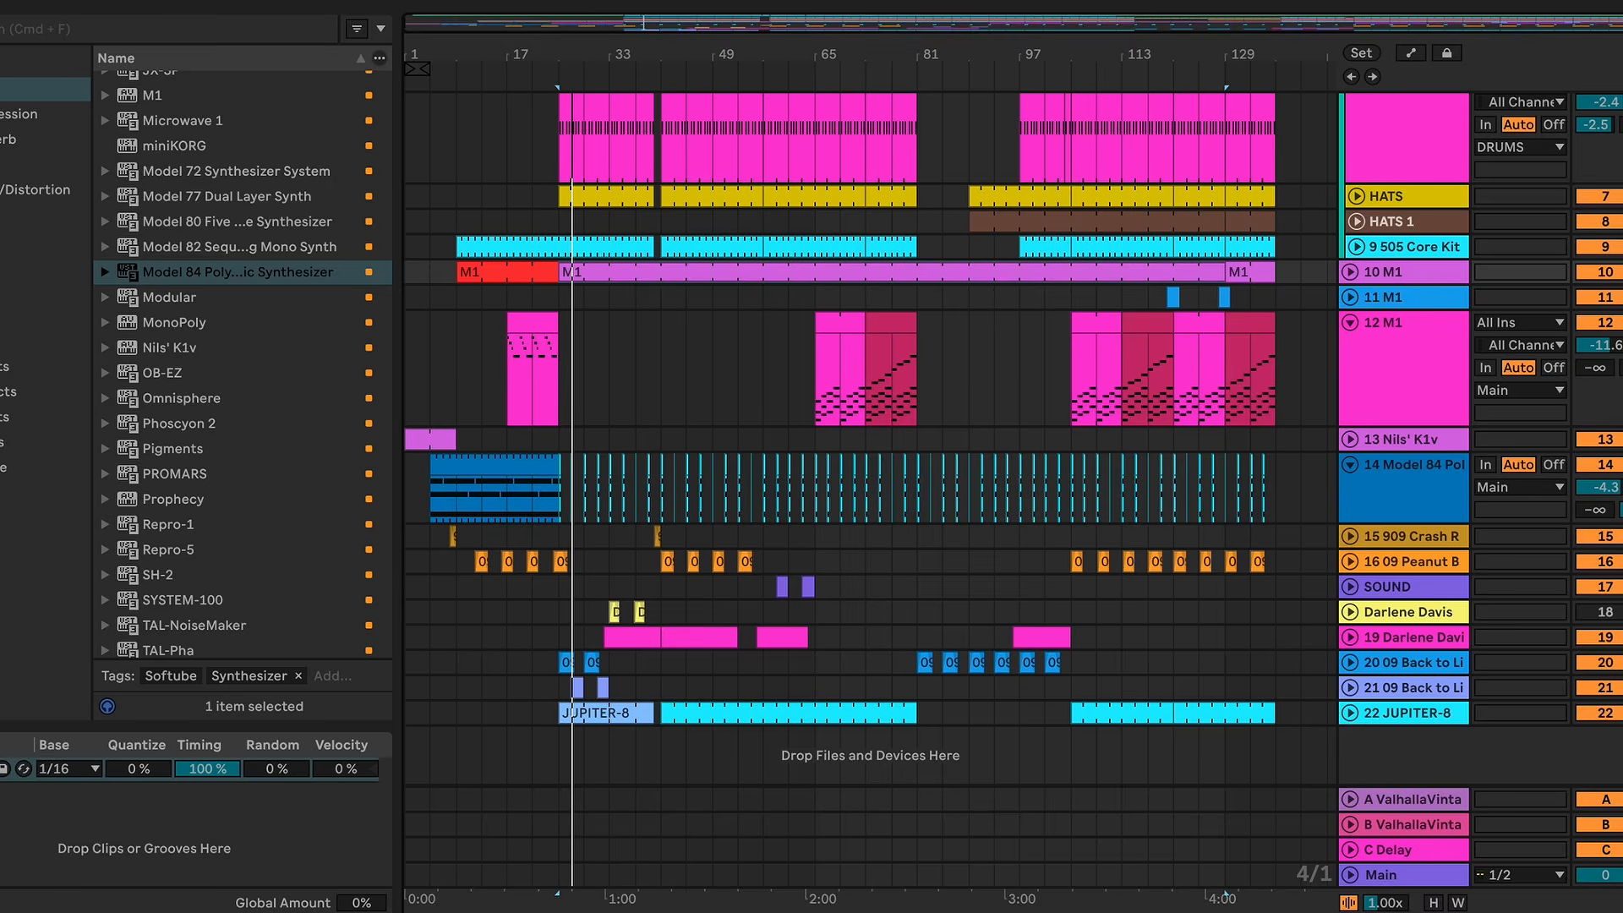
double_click(506, 272)
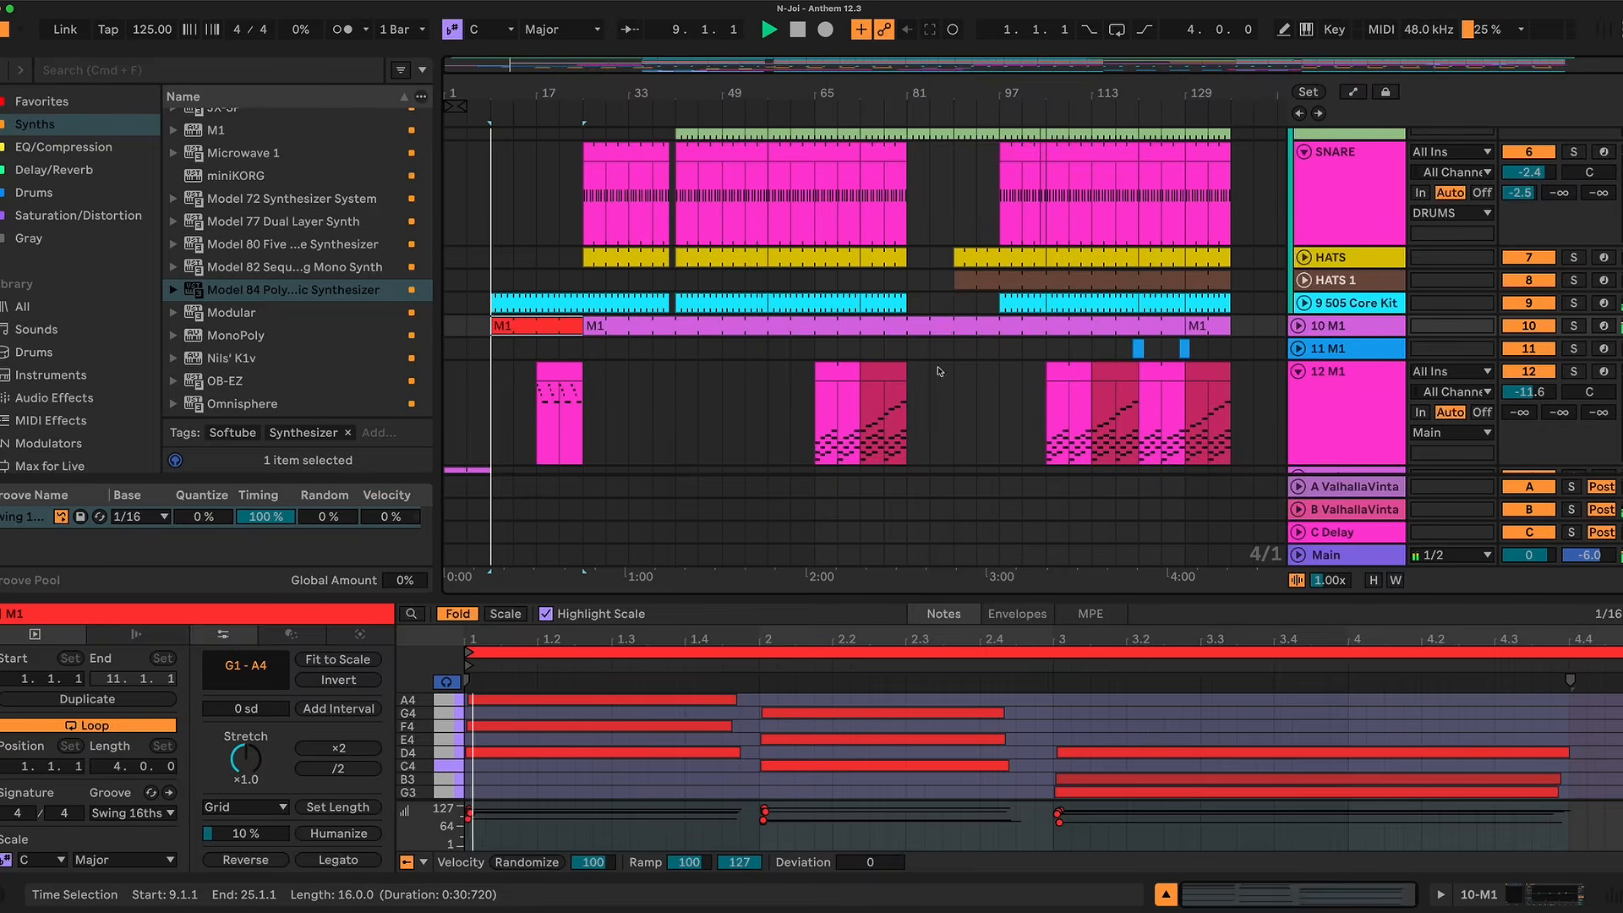
Step: Audition the first two Peanut Butter sample clips on track 16
scroll(513, 376, "down", 5)
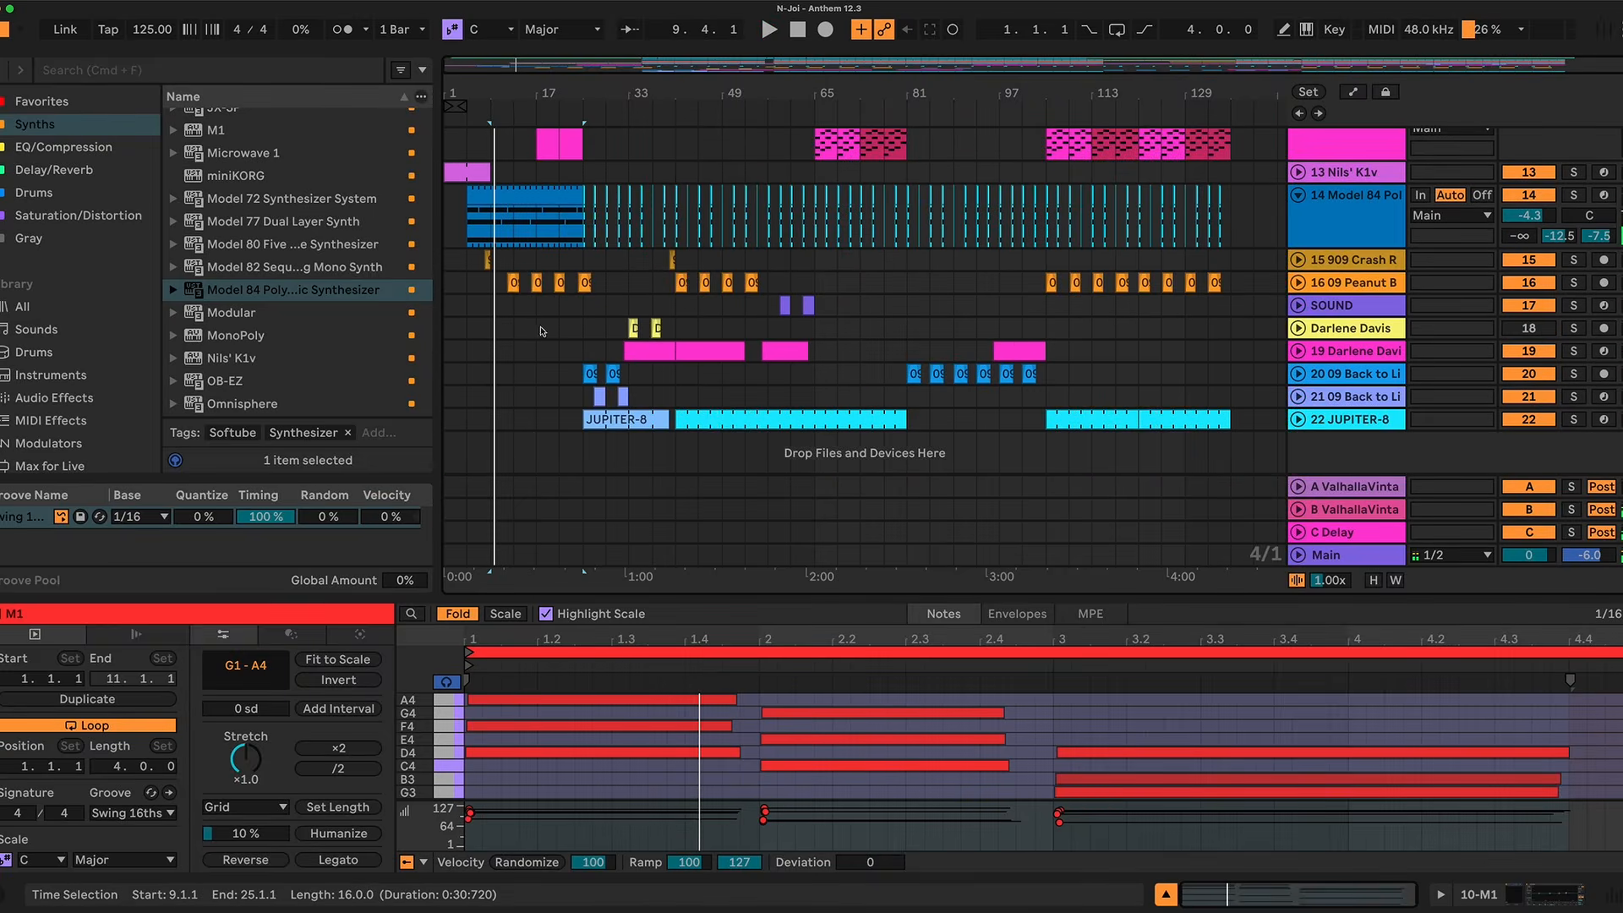
left_click(512, 282)
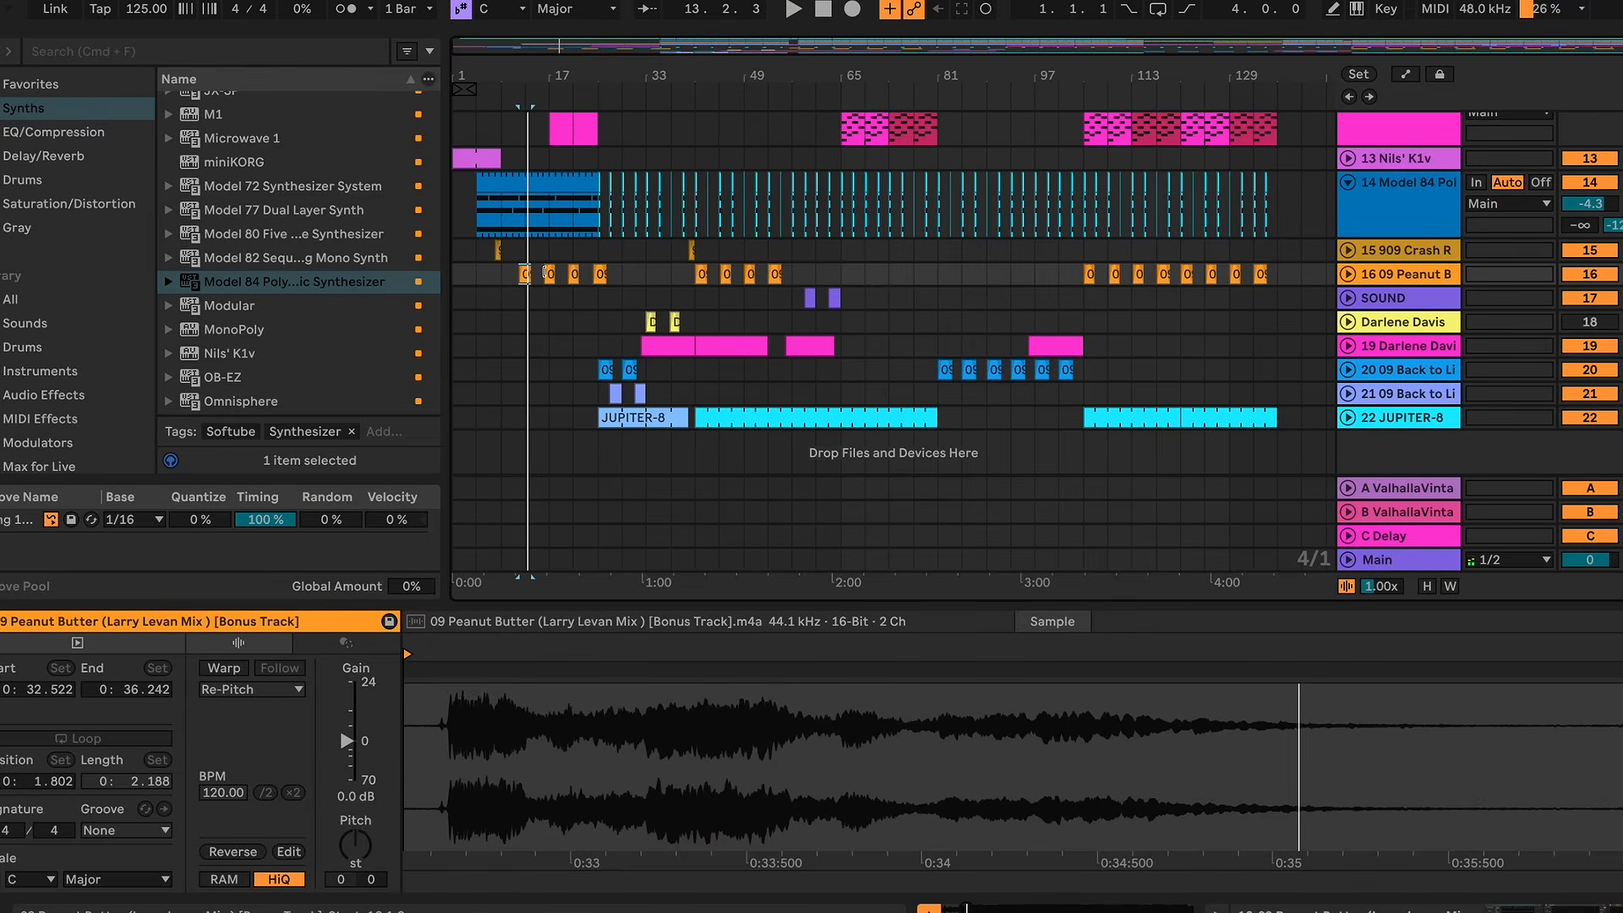
left_click(547, 273)
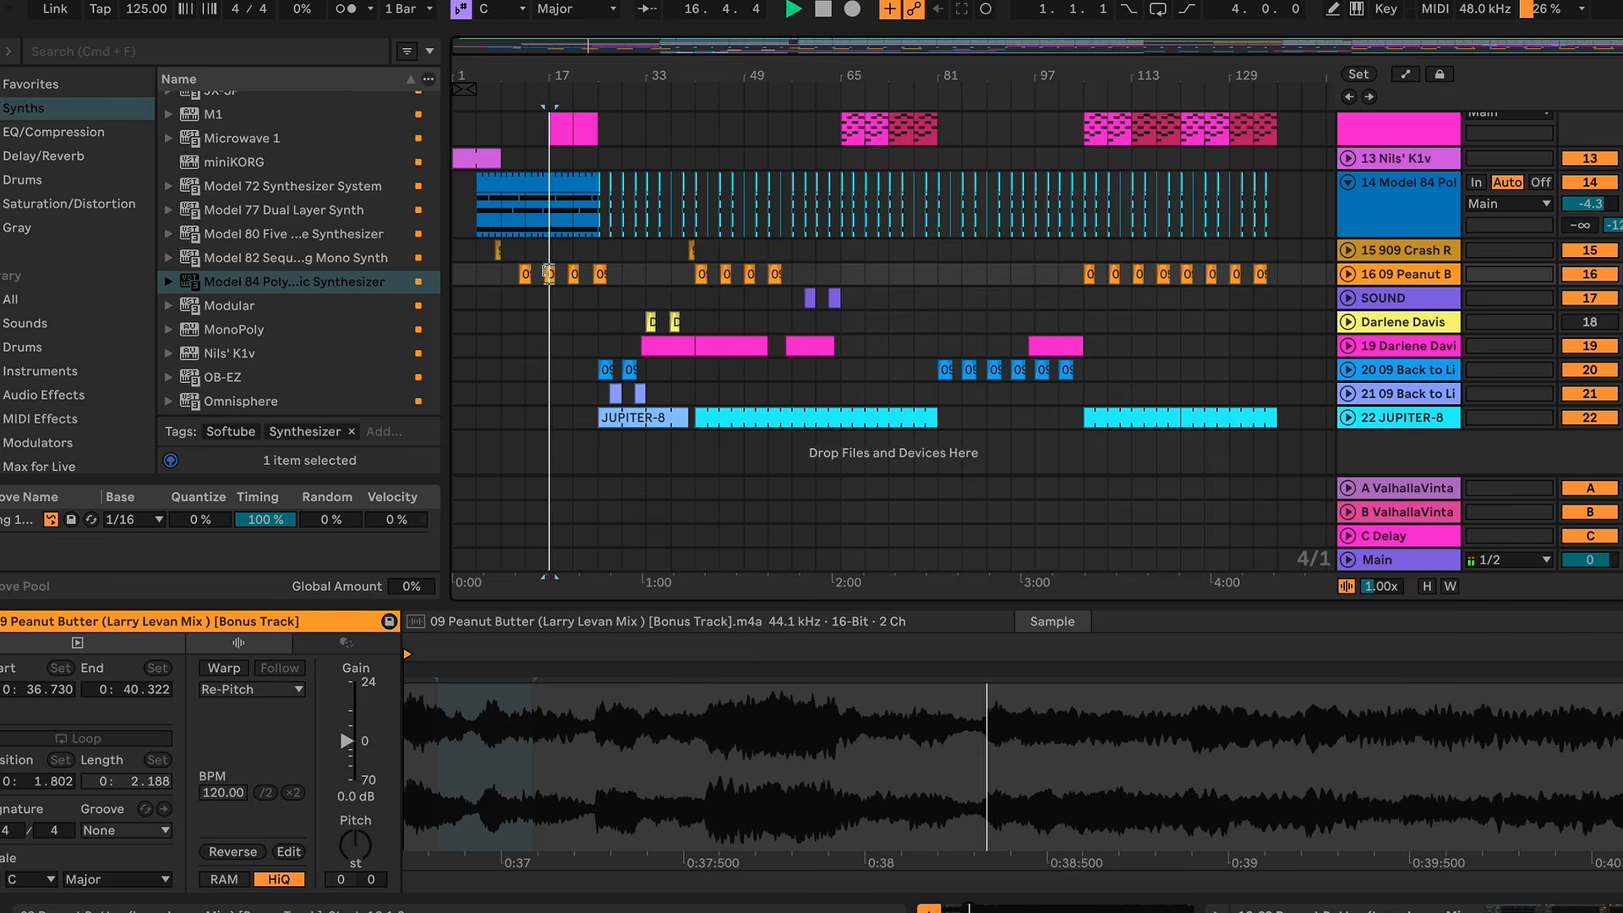
Step: Recolor the 12 M1 melody clip at bar 17 light purple
scroll(591, 288, "up", 5)
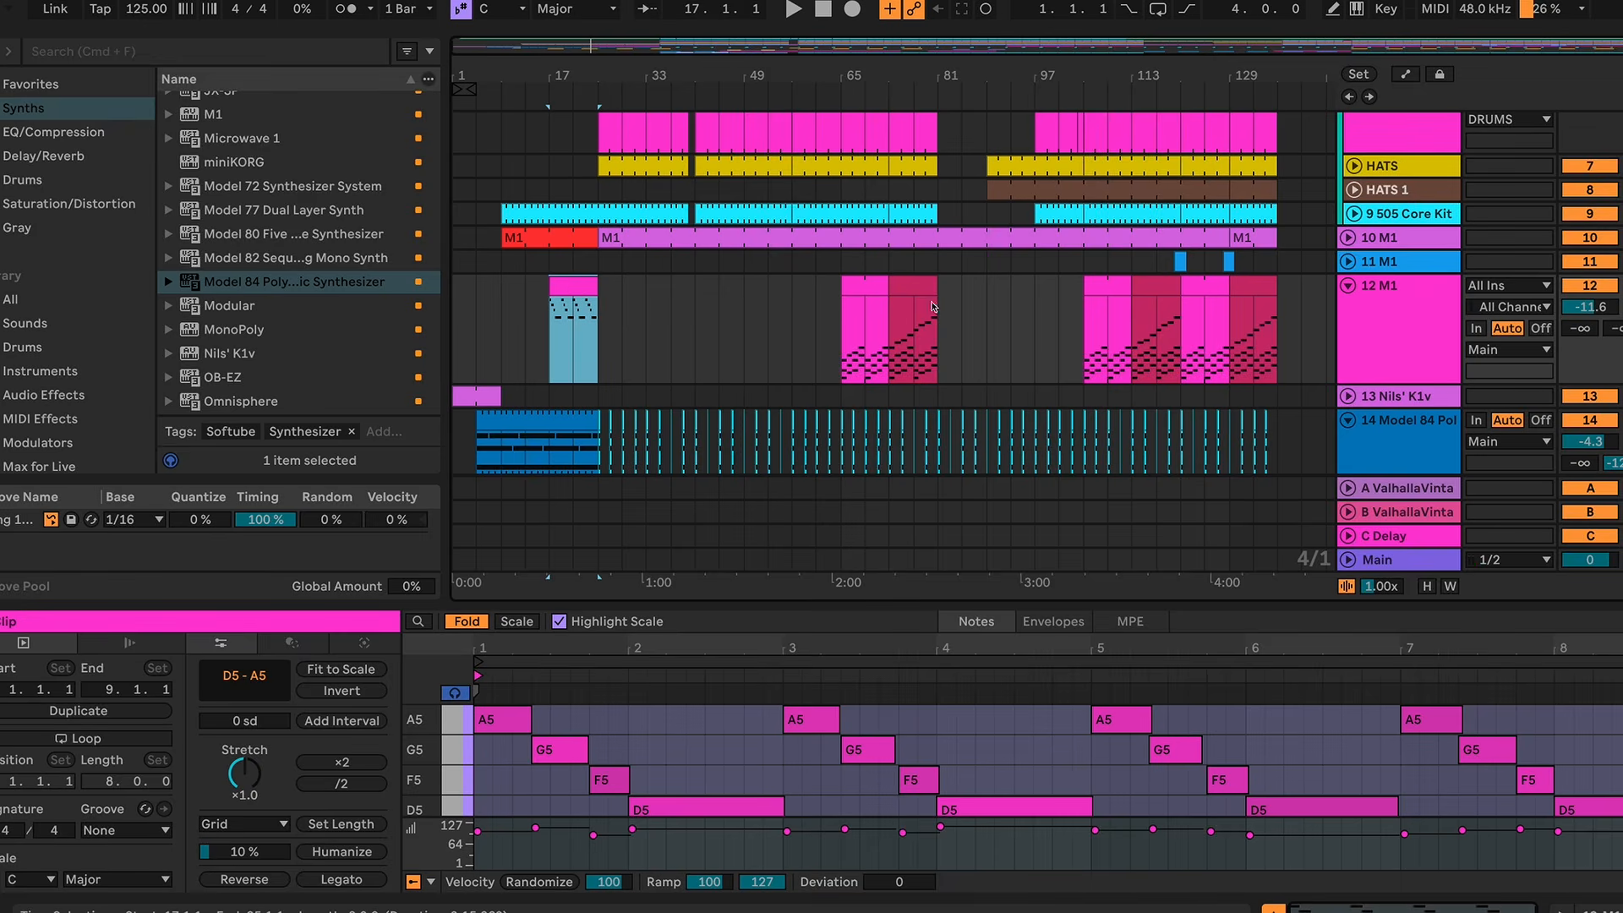
right_click(571, 290)
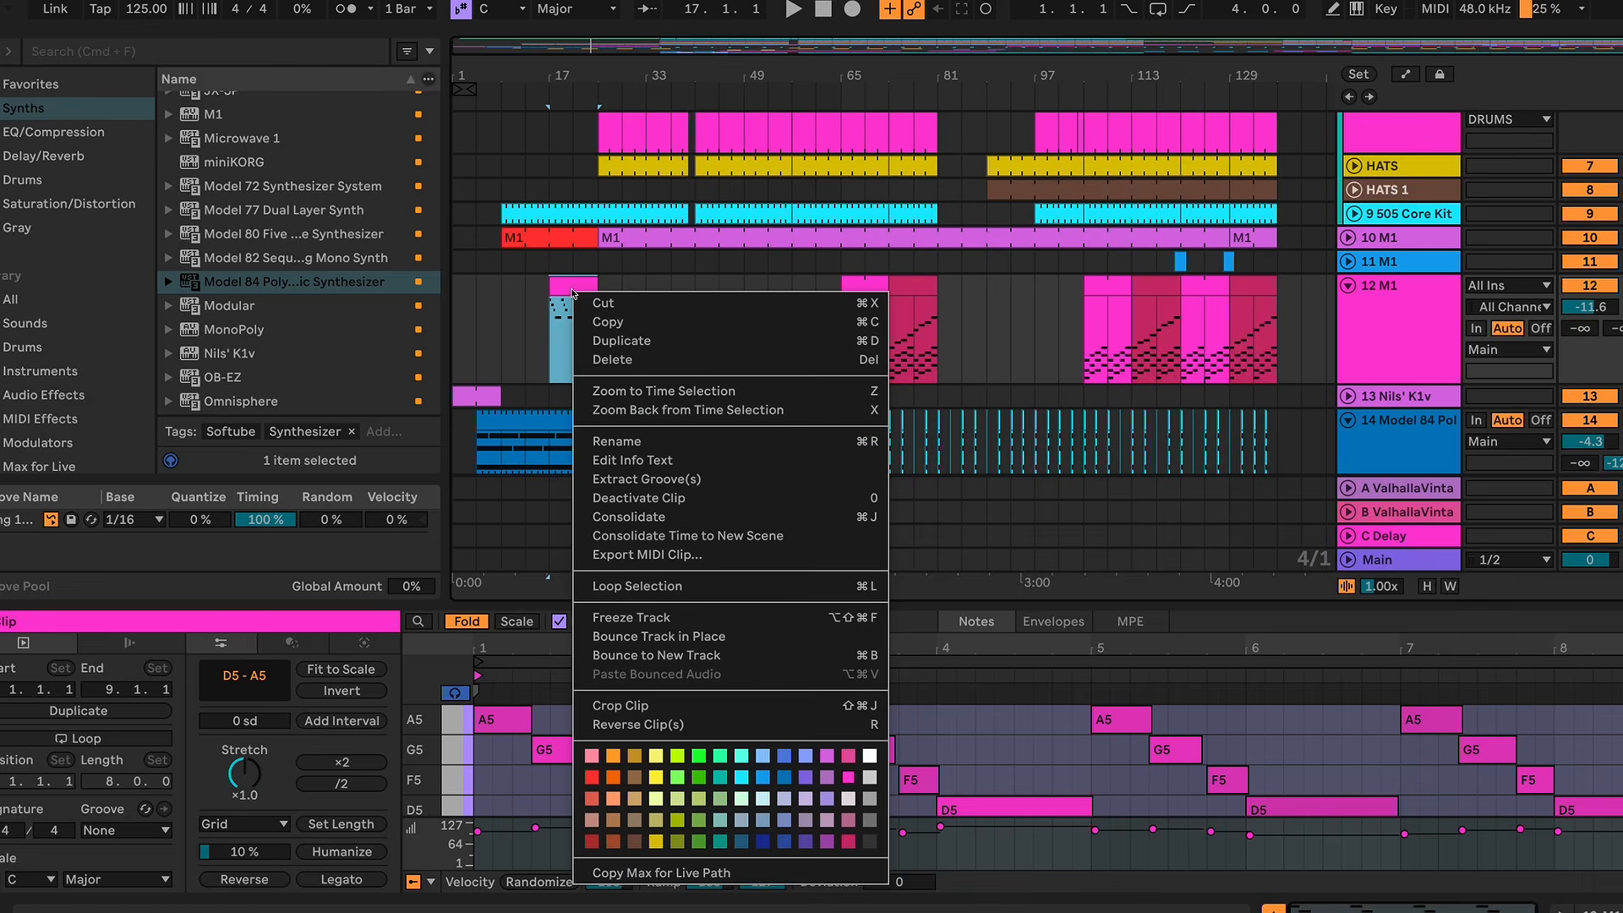
left_click(829, 755)
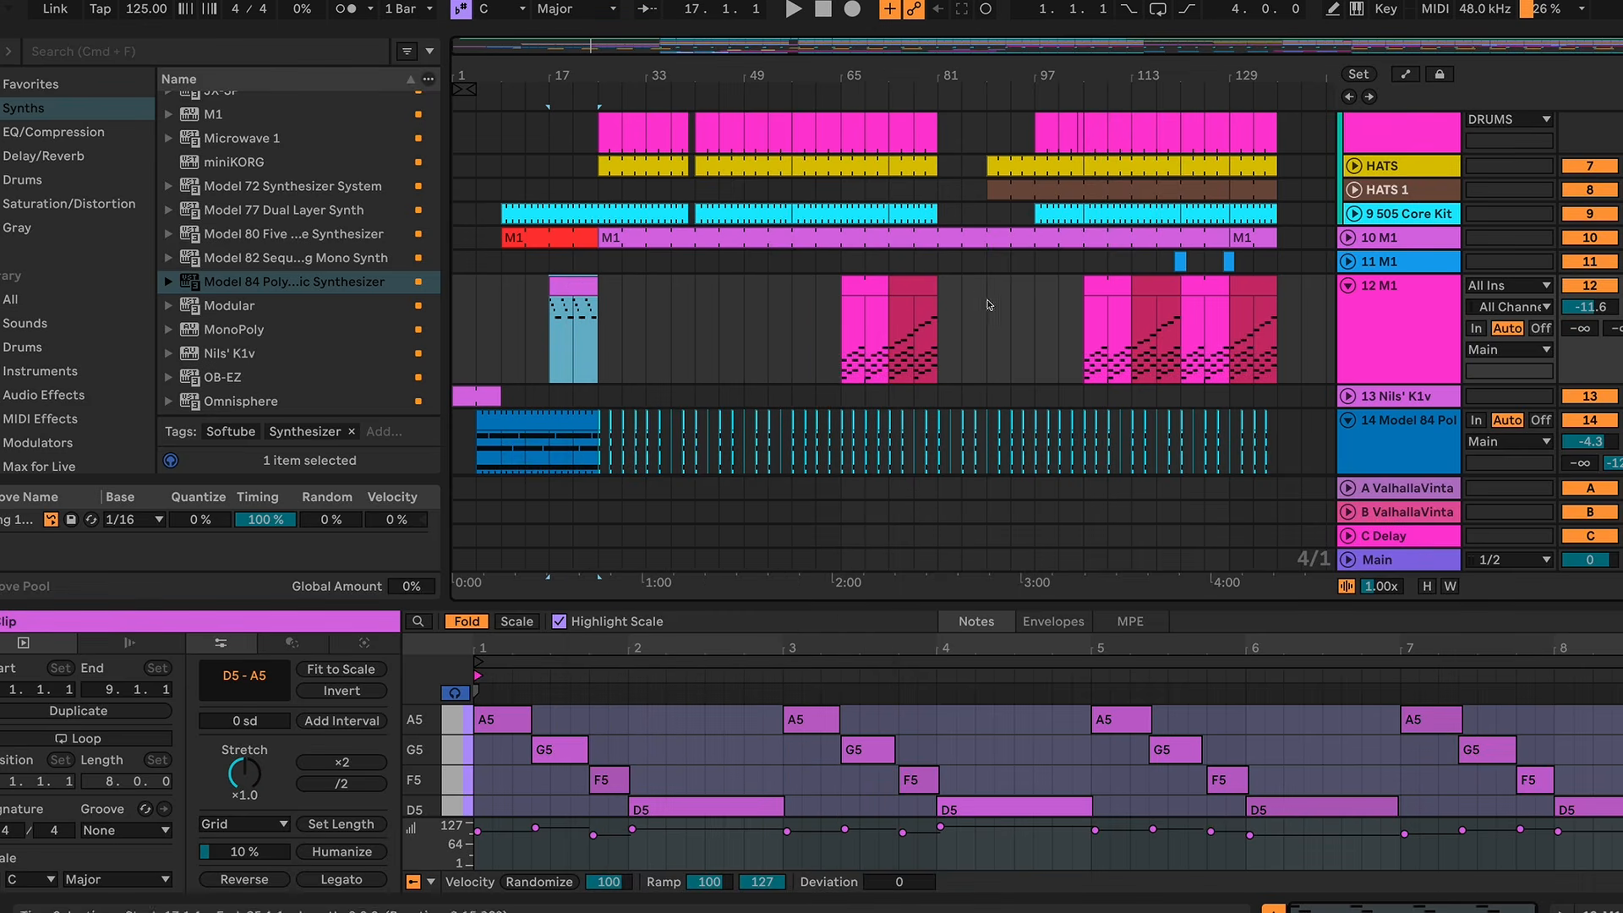
Step: Audition the pink and dark red chord clips on the 12 M1 track from bar 65
left_click(866, 282)
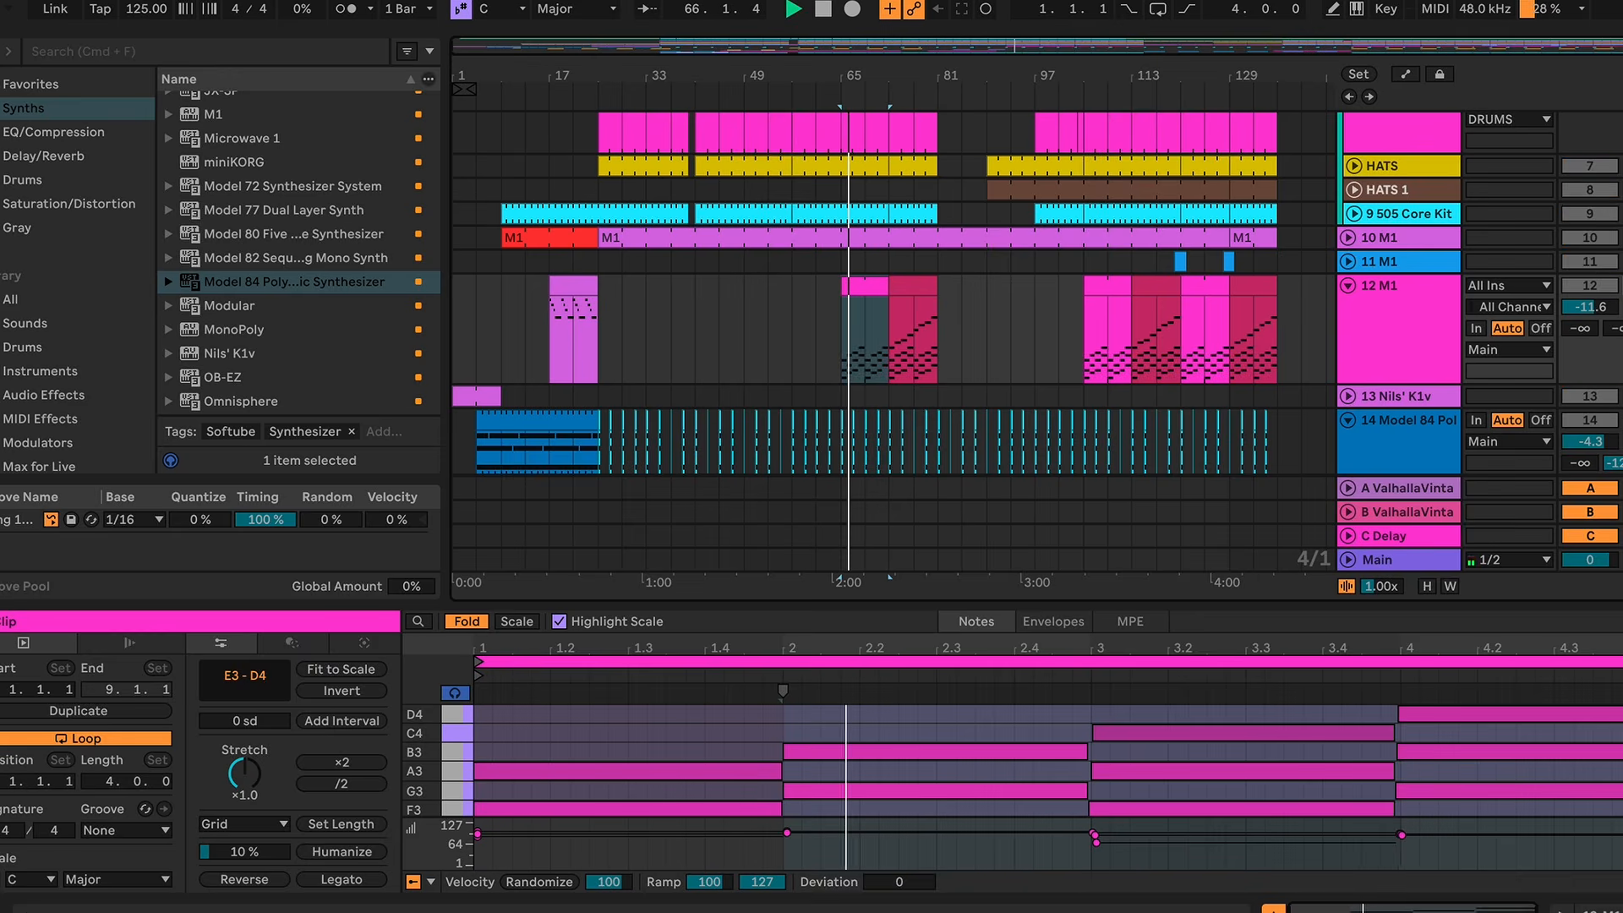
left_click(919, 286)
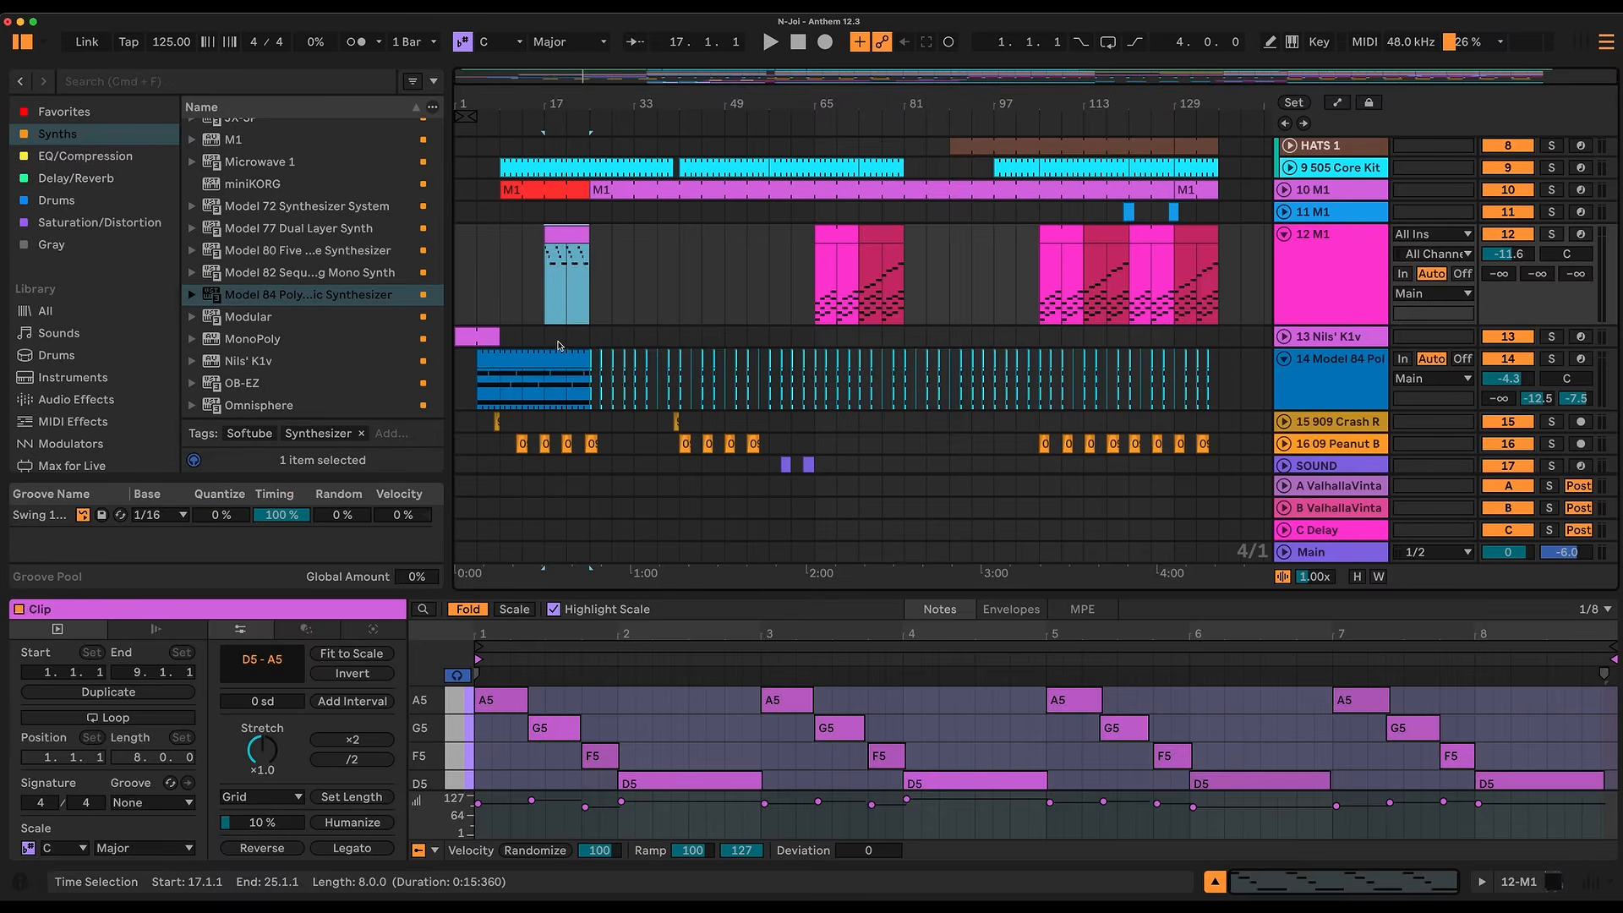
Step: Open the Model 84 intro clip's notes and examine where the clip ends around bar 25
left_click(554, 360)
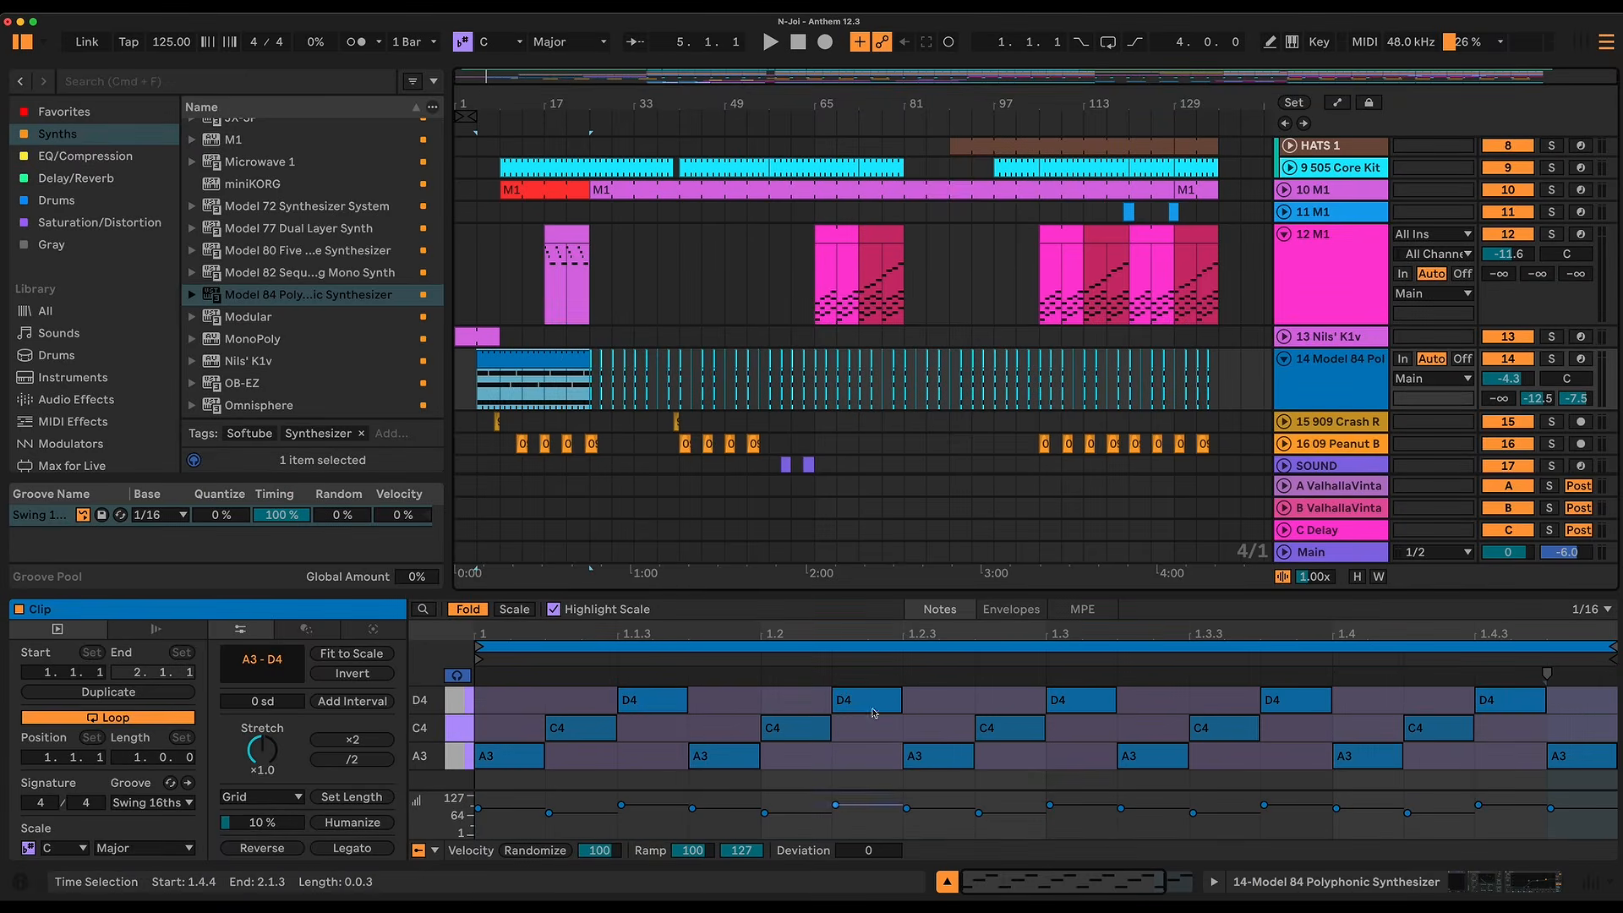
left_click_drag(578, 104, 578, 188)
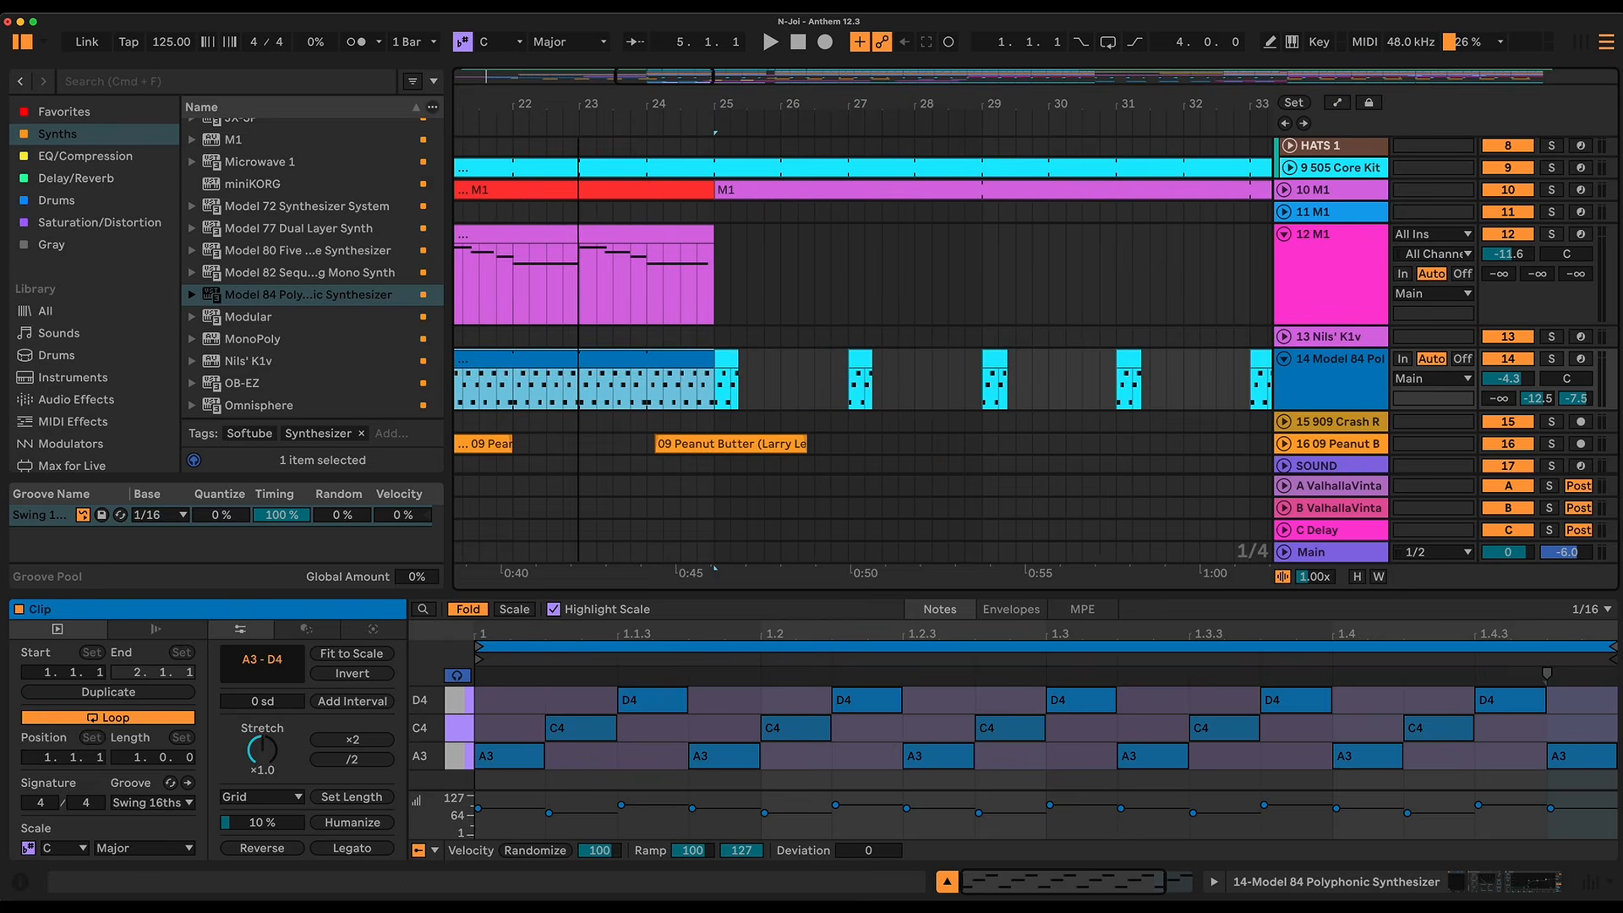
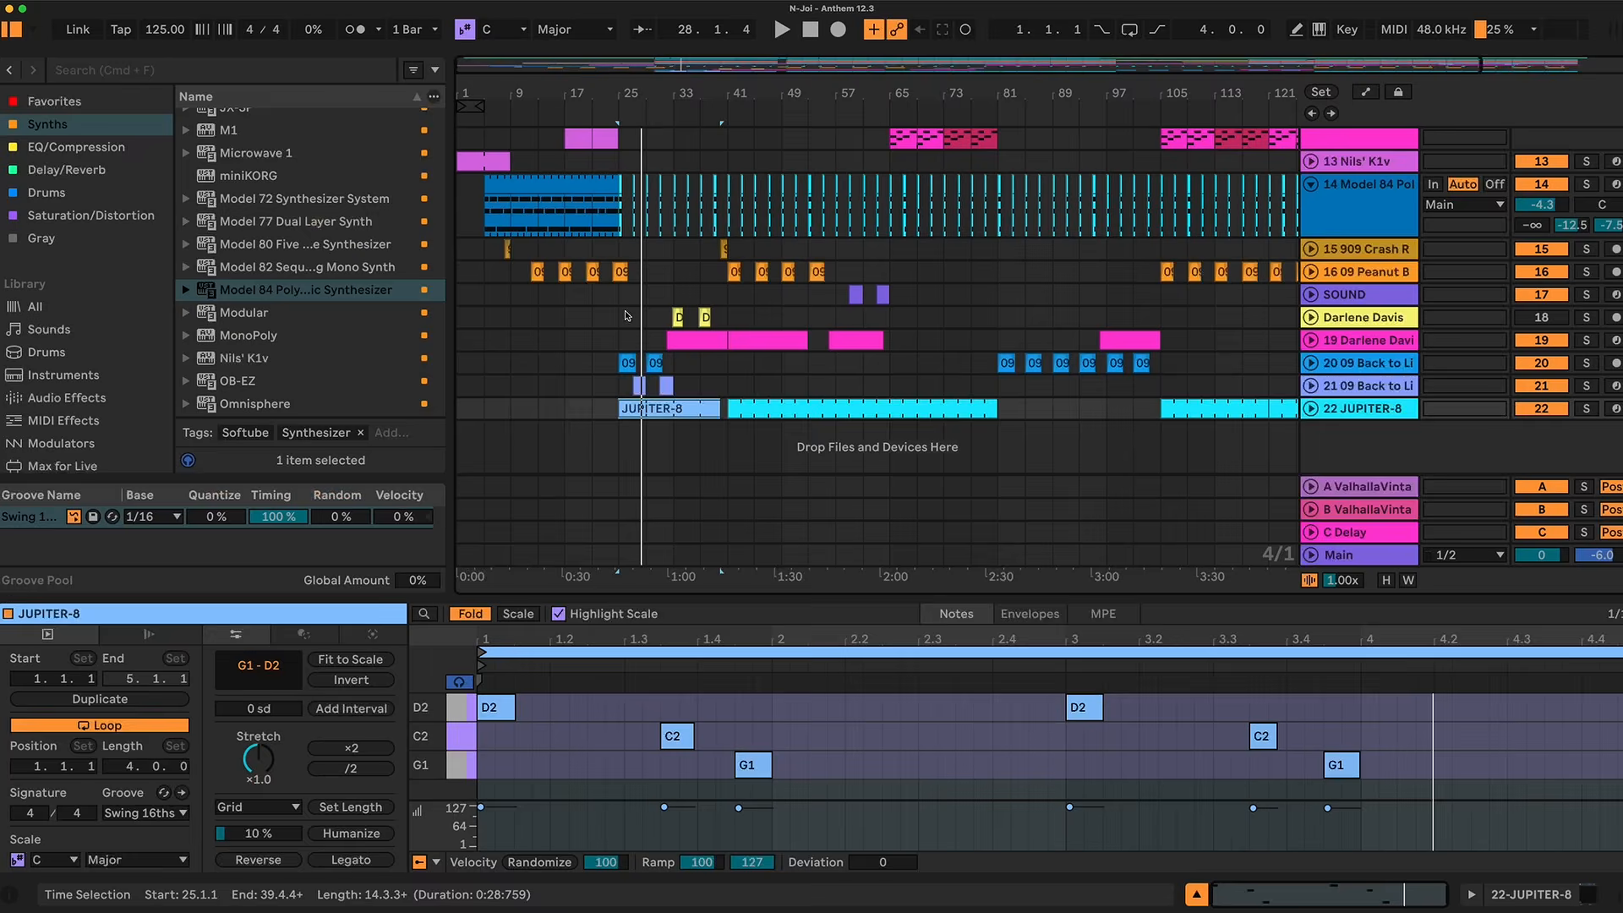
Step: Solo the 22 JUPITER-8 track and audition its cyan bass clip from bar 41
left_click(760, 411)
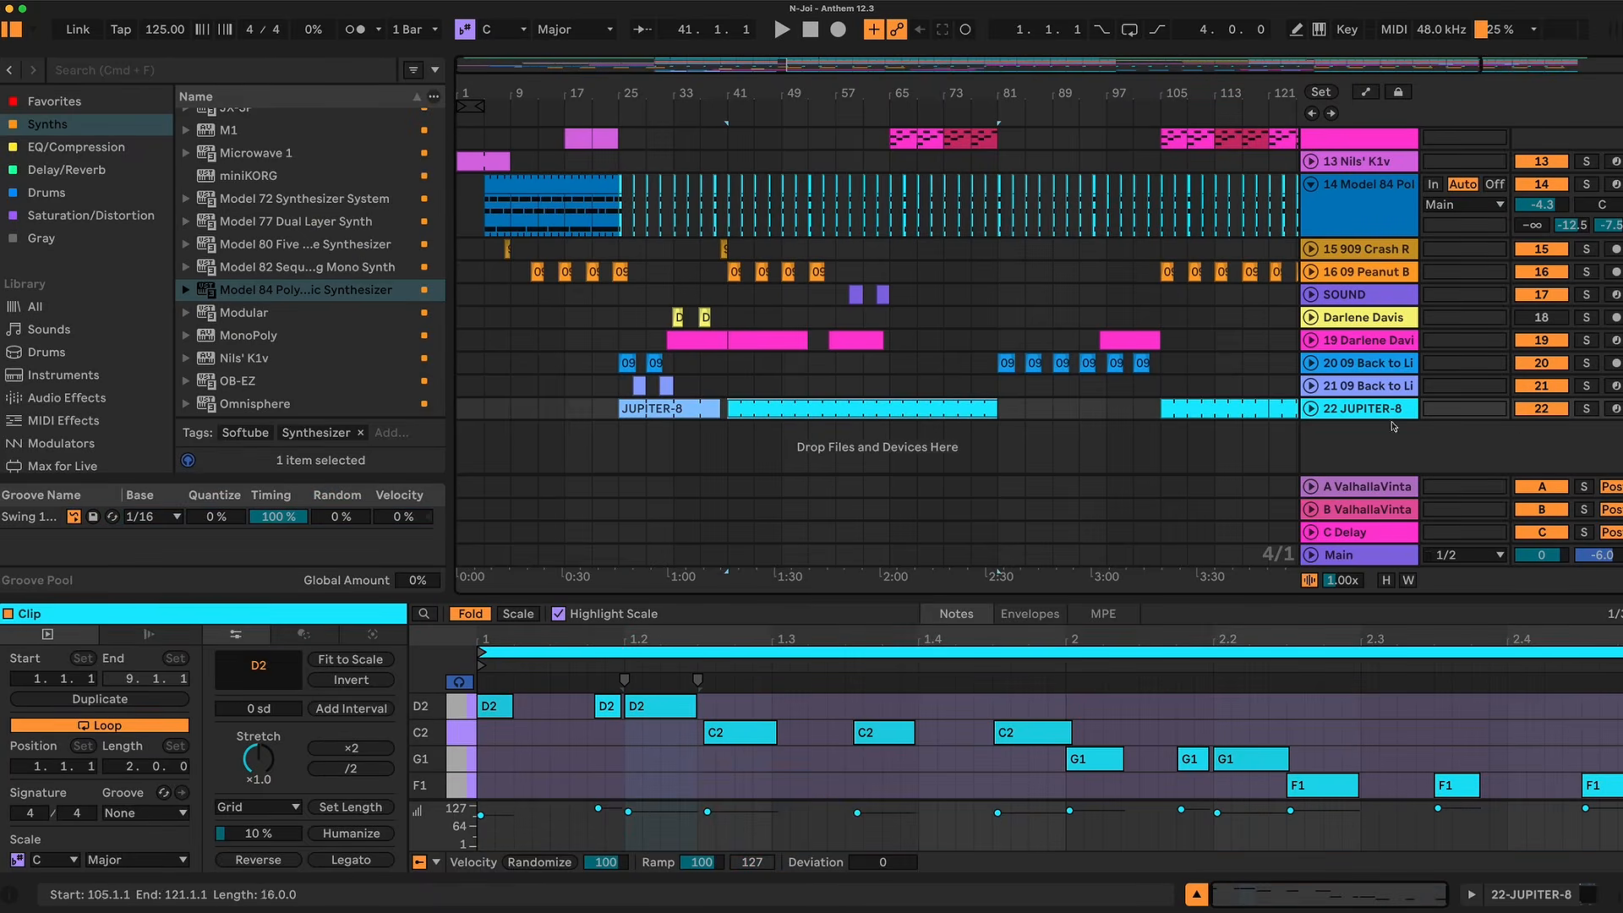
left_click(1585, 409)
key("space")
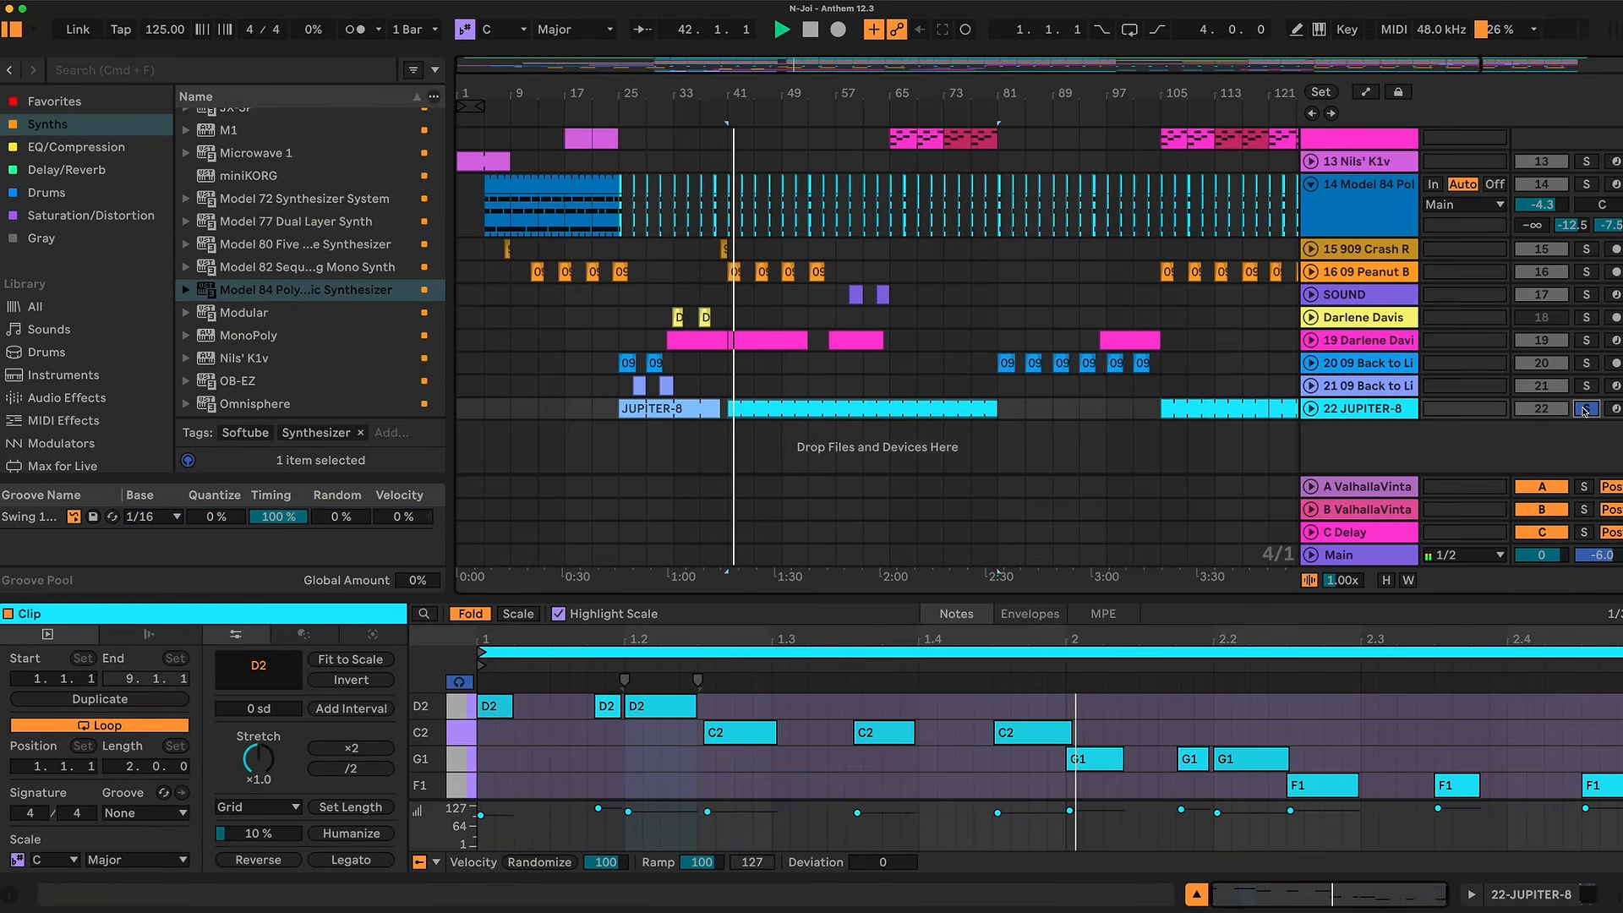
key("space")
Step: Take the 22 JUPITER-8 track out of solo and play its light blue clip at bar 25 with the full arrangement
left_click(666, 406)
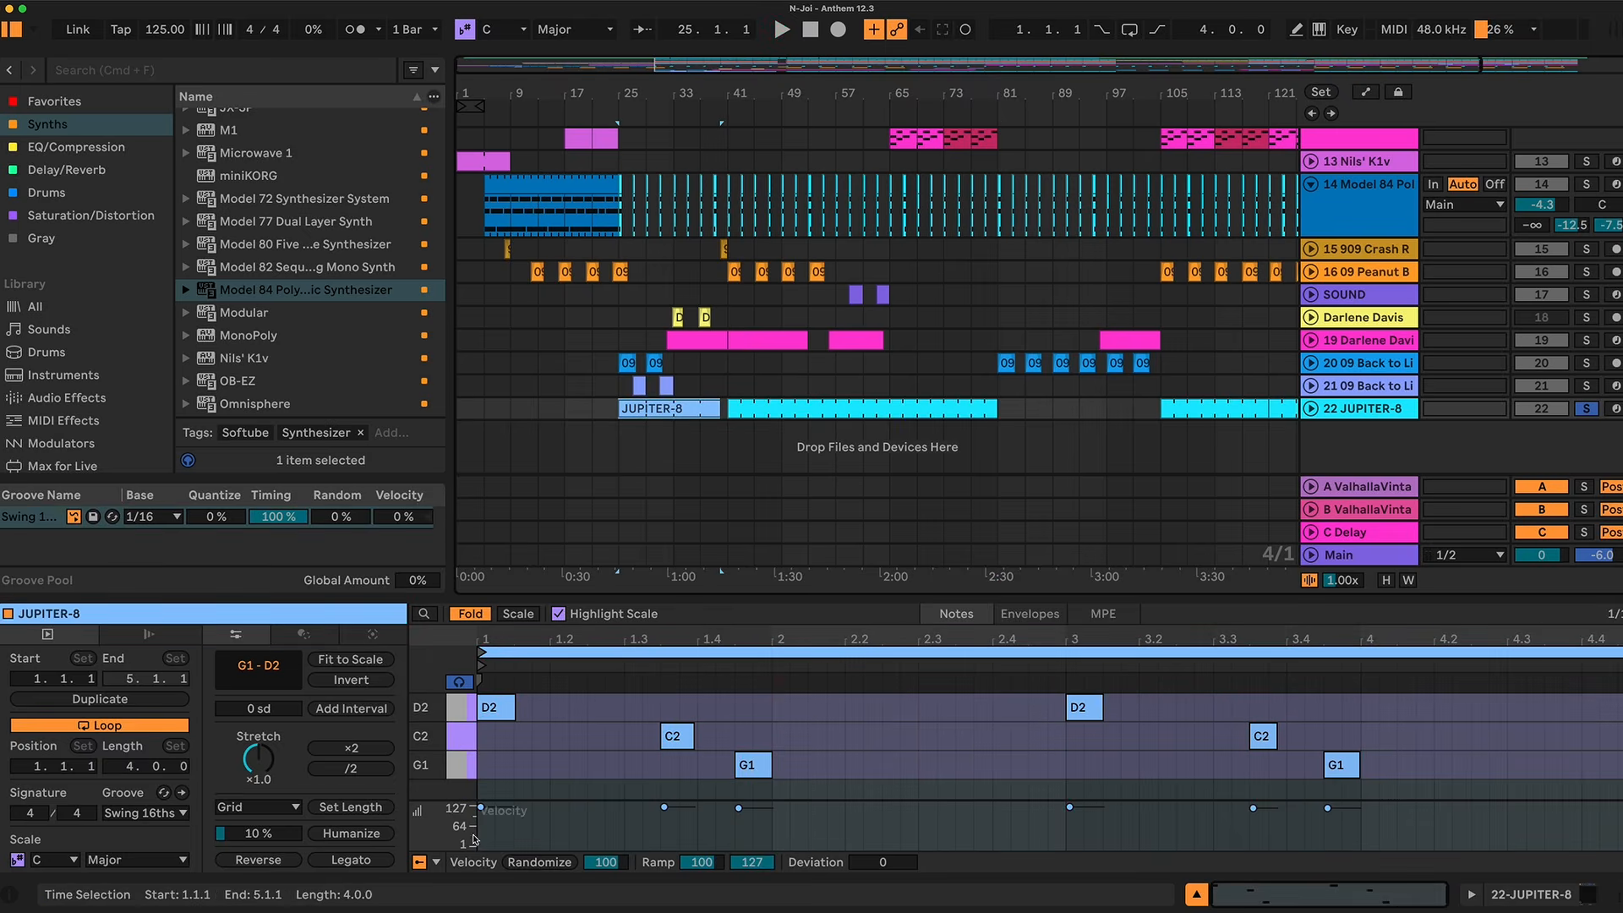
left_click(1587, 408)
key("space")
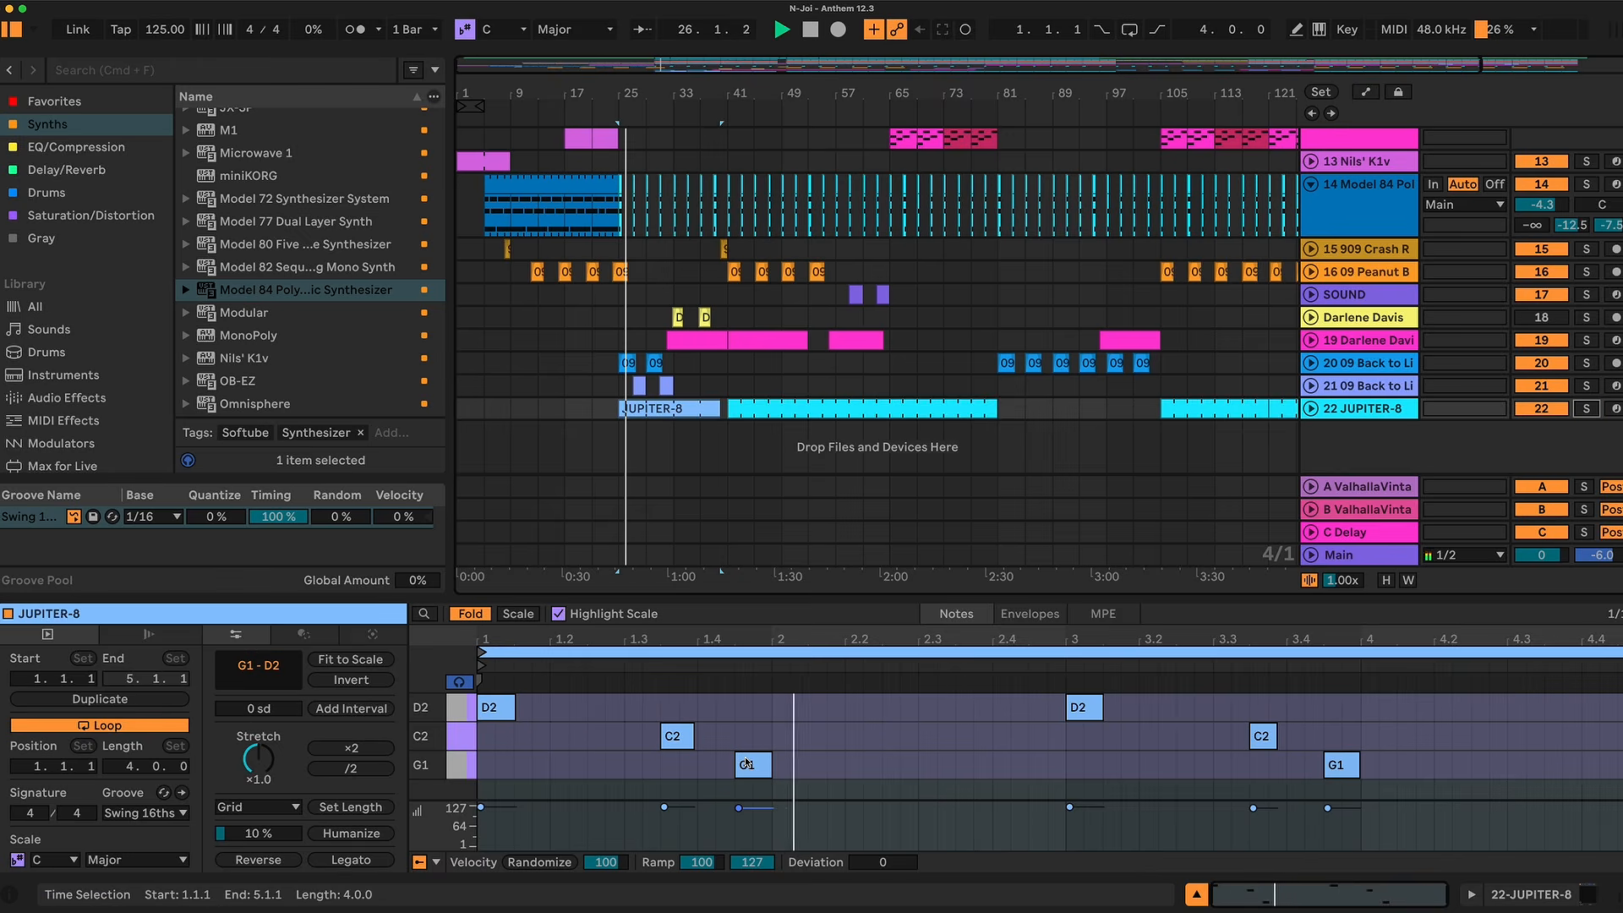
scroll(693, 323, "up", 10)
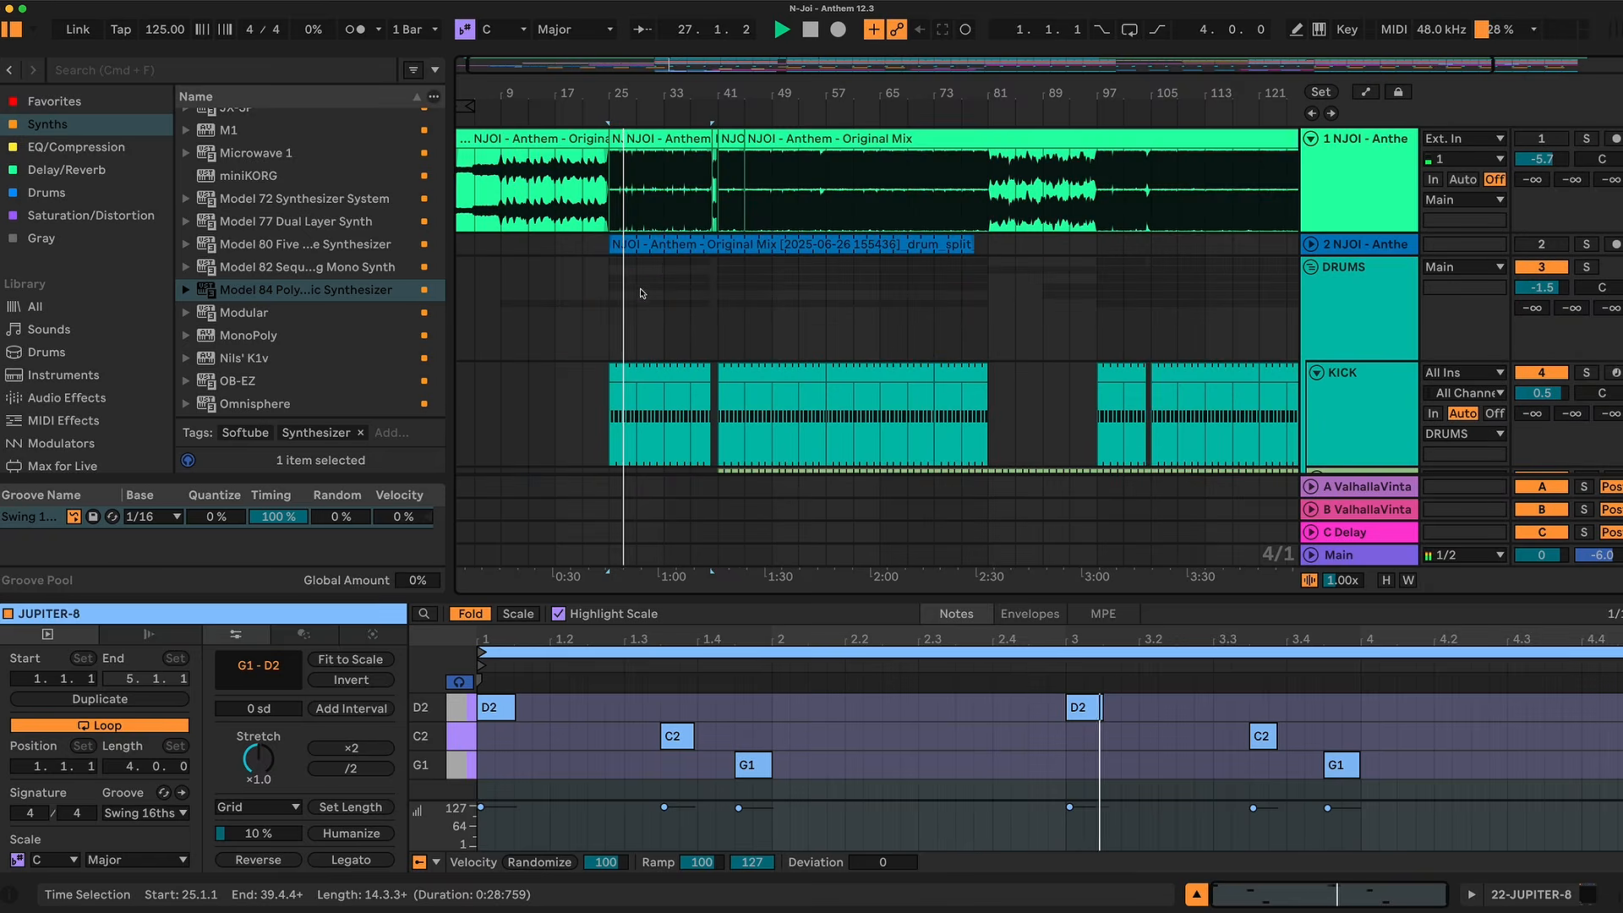
scroll(655, 268, "down", 3)
scroll(655, 268, "down", 6)
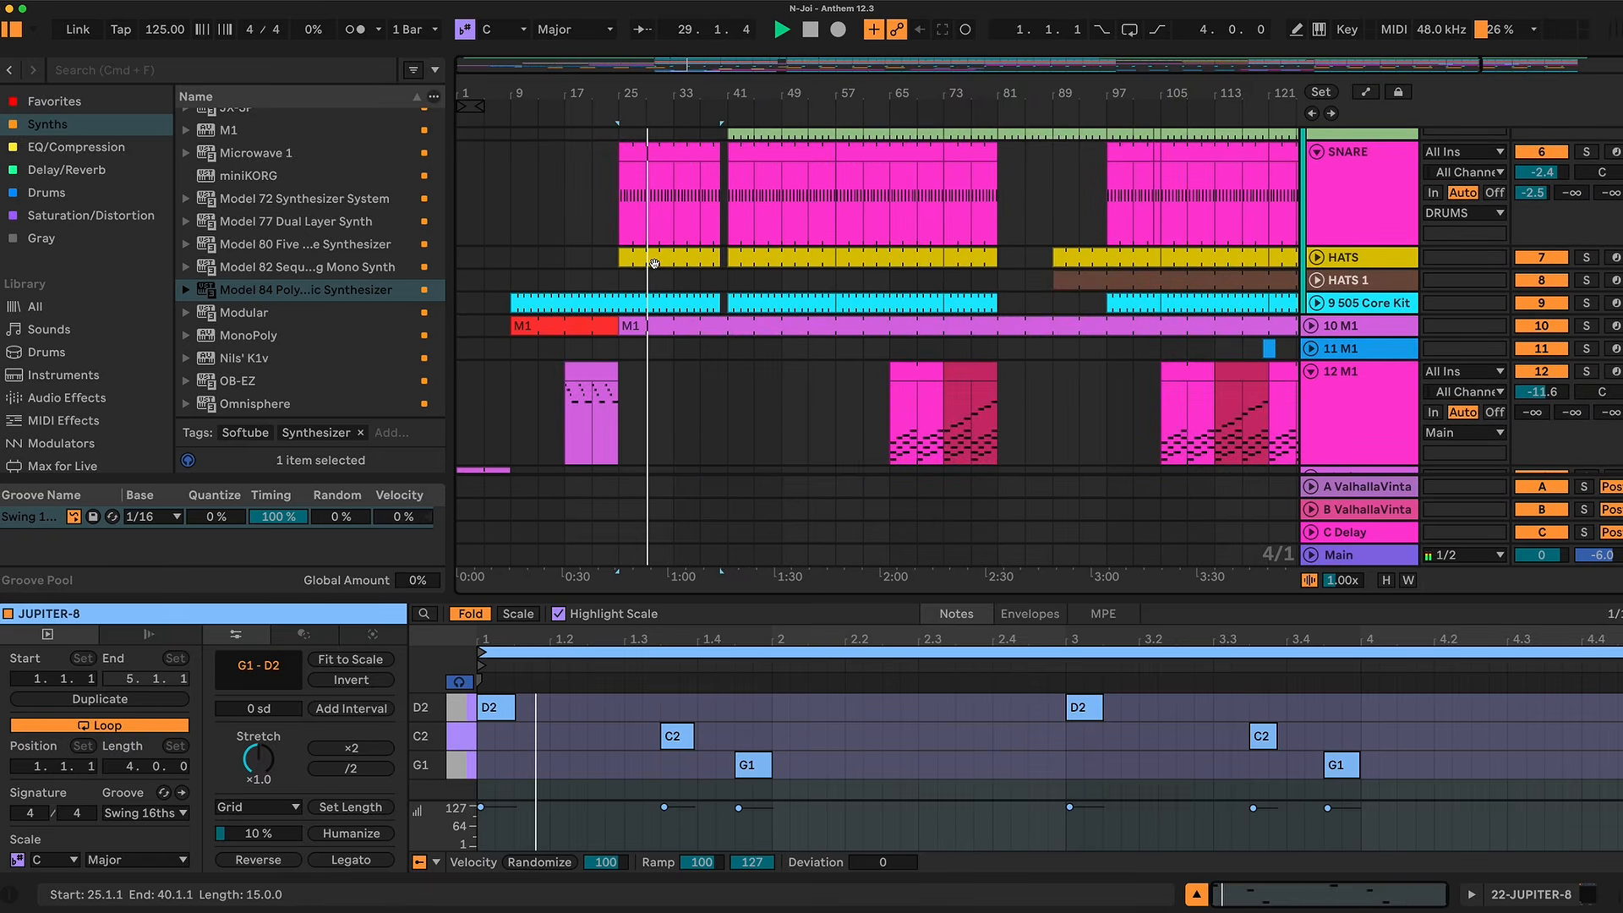
scroll(655, 265, "down", 4)
scroll(655, 268, "down", 5)
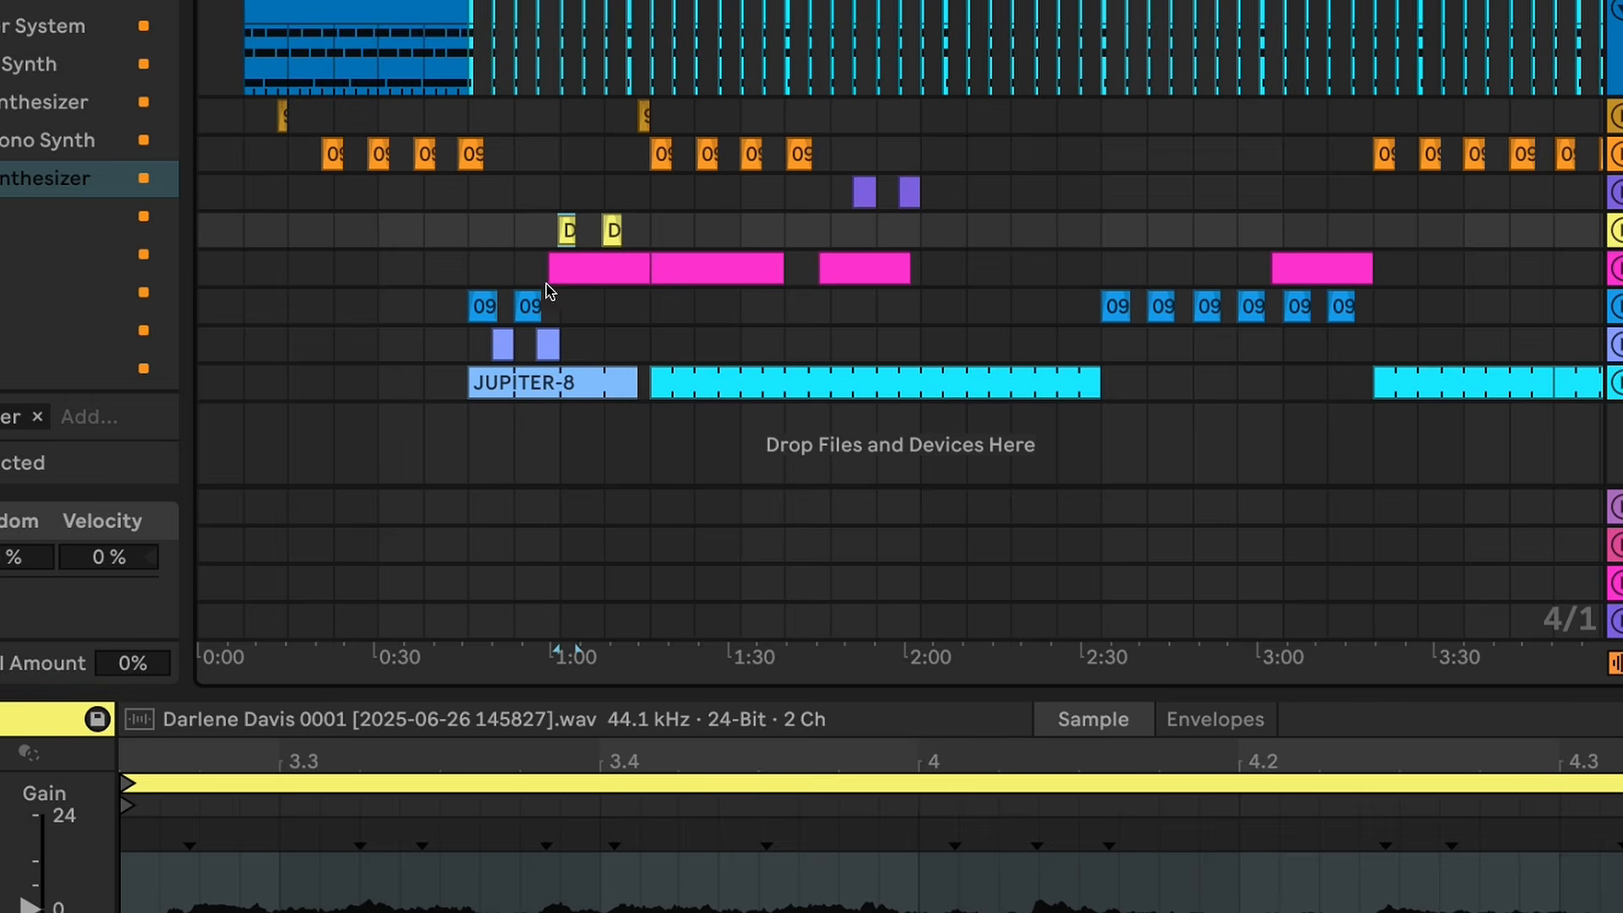
Step: Inspect and audition the two light purple clips on track 21 and the first blue sample clip on track 20
scroll(608, 290, "right", 5)
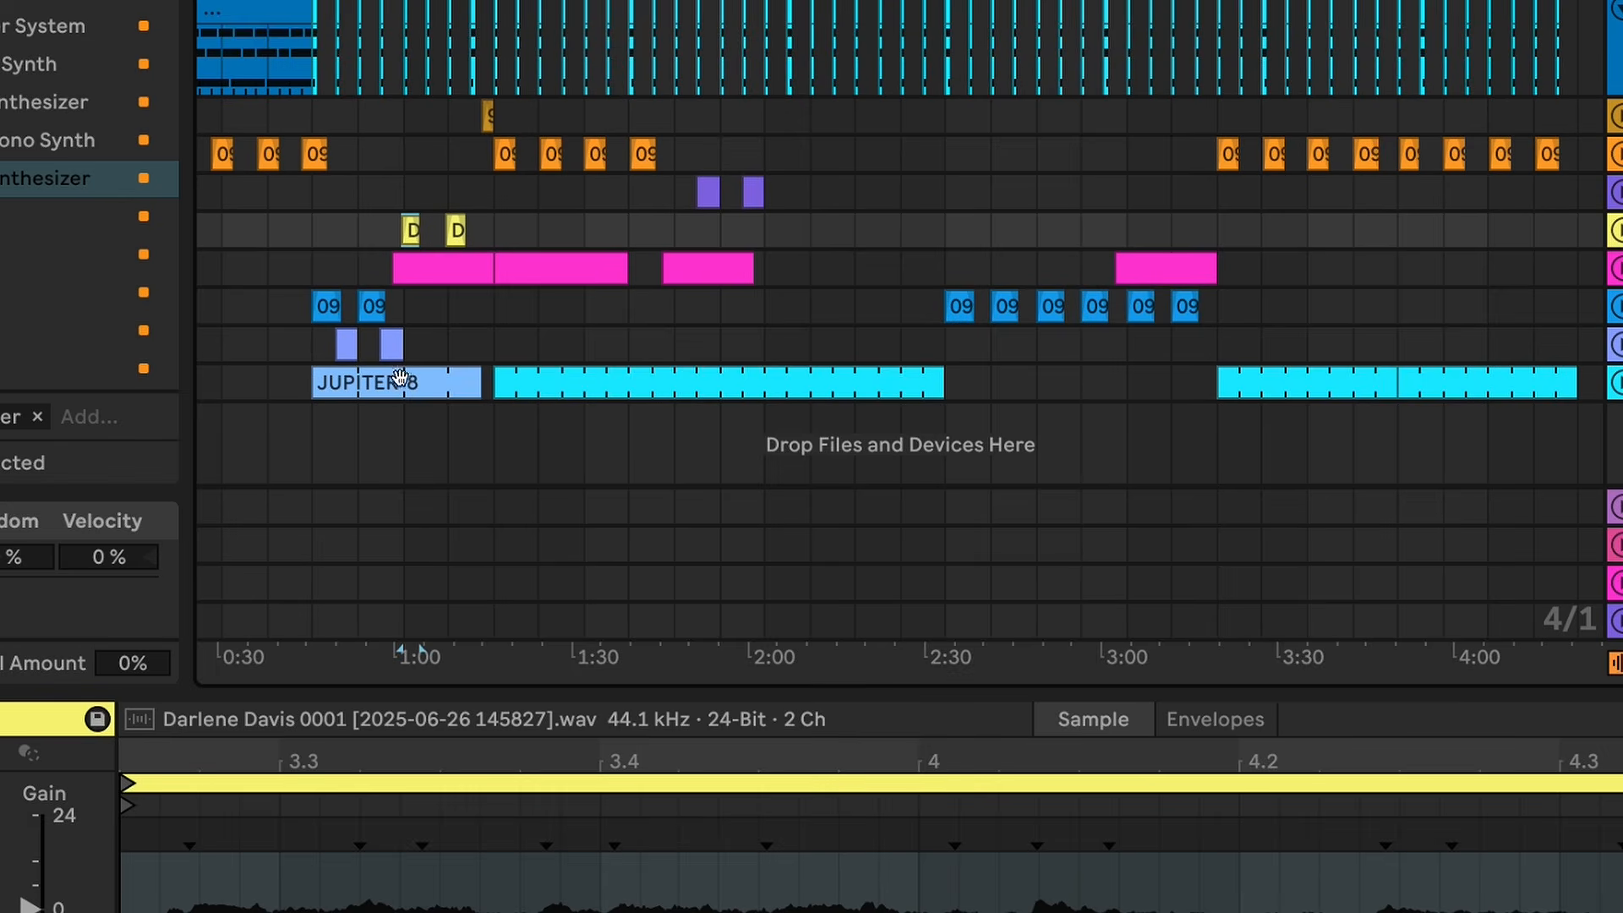
left_click(347, 344)
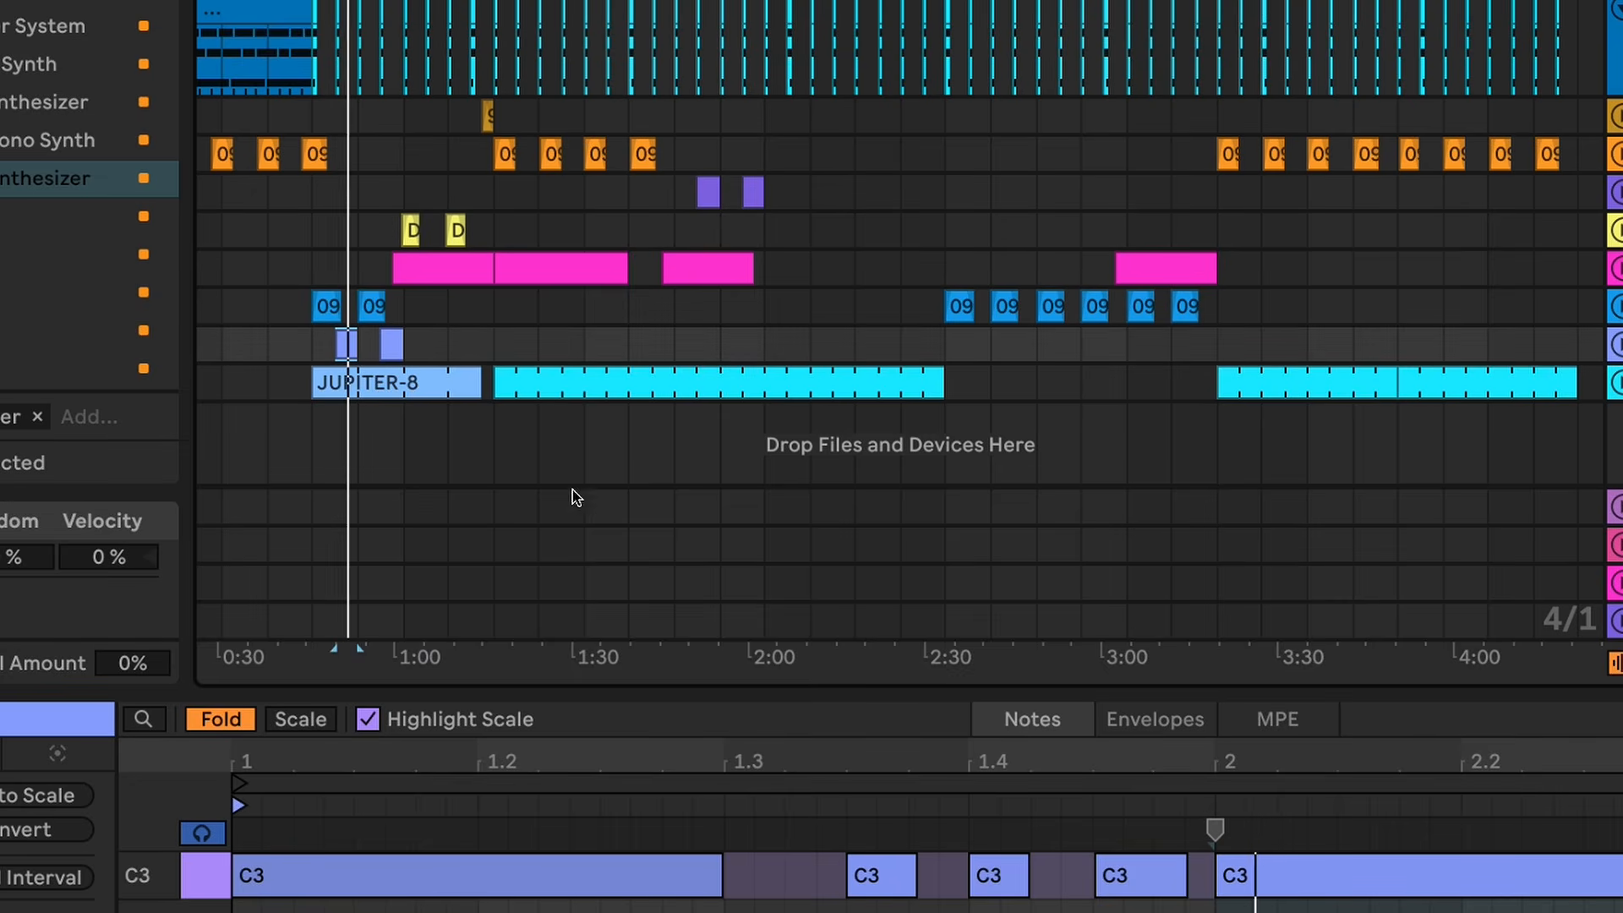
left_click(397, 337)
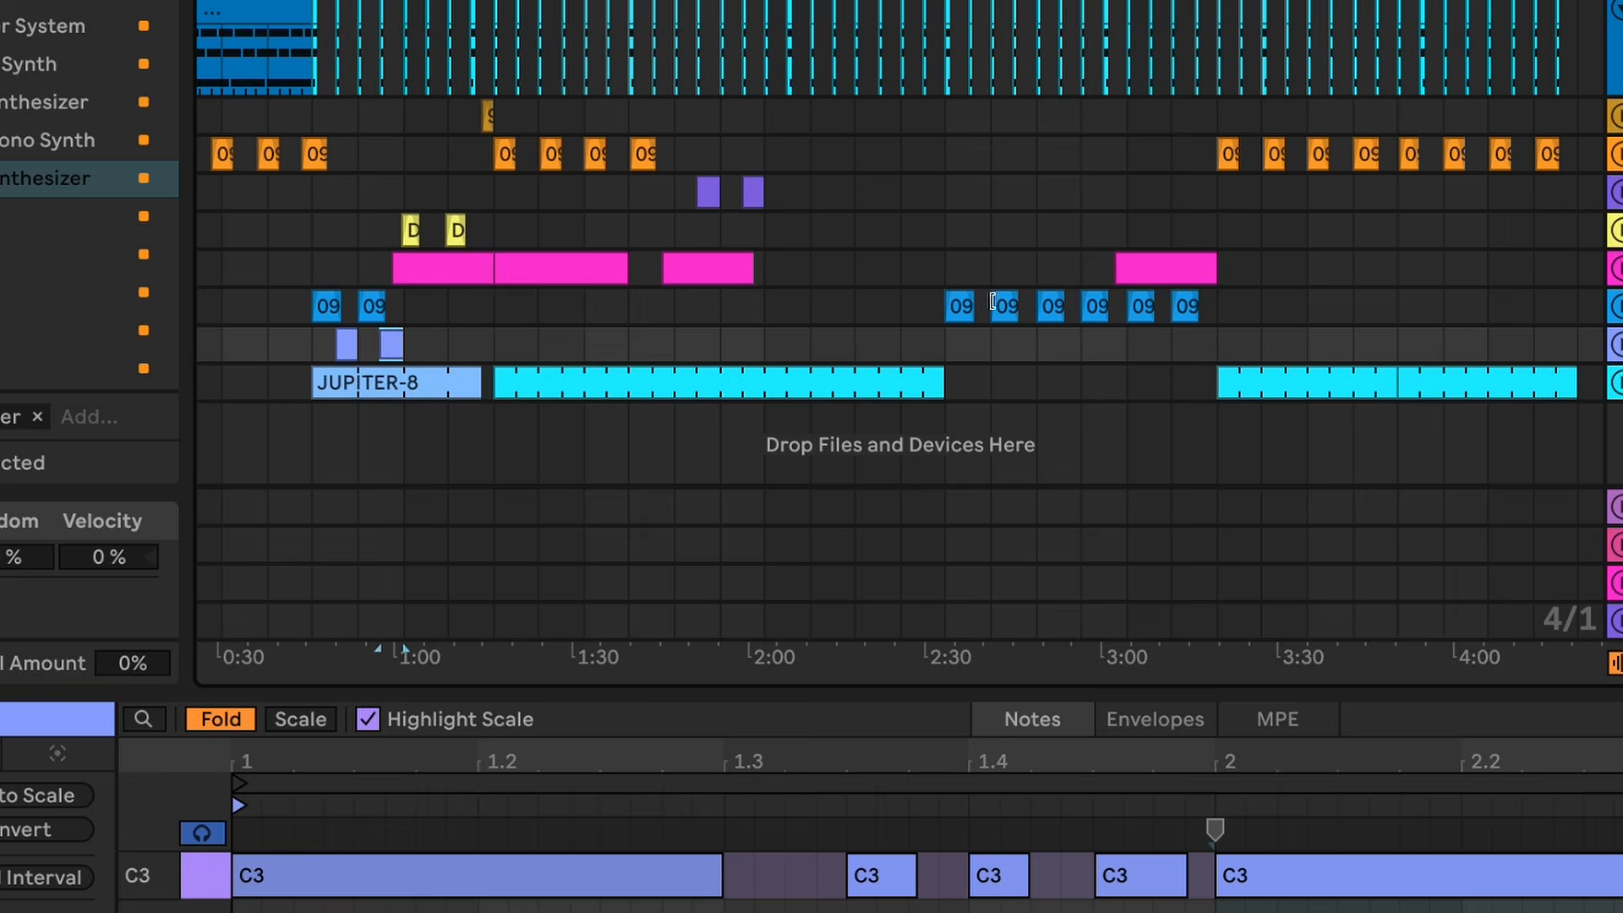
left_click(321, 305)
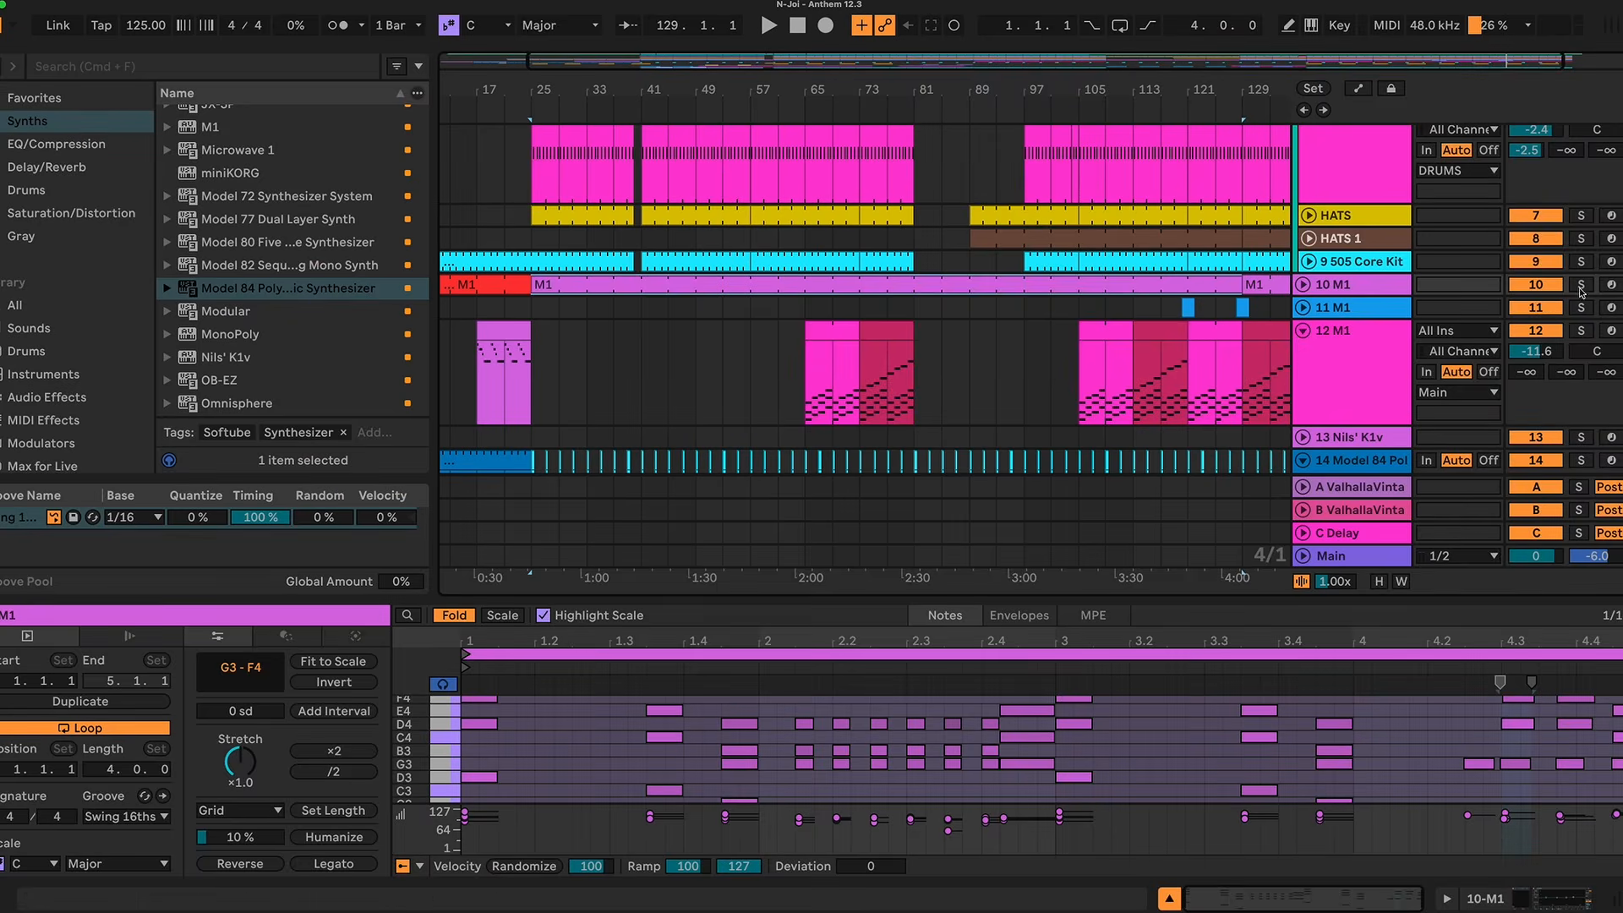
Step: Solo the 10 M1 track, enlarge the note editor and examine the timing of the clip's chord notes around beat 4.3
left_click(1581, 286)
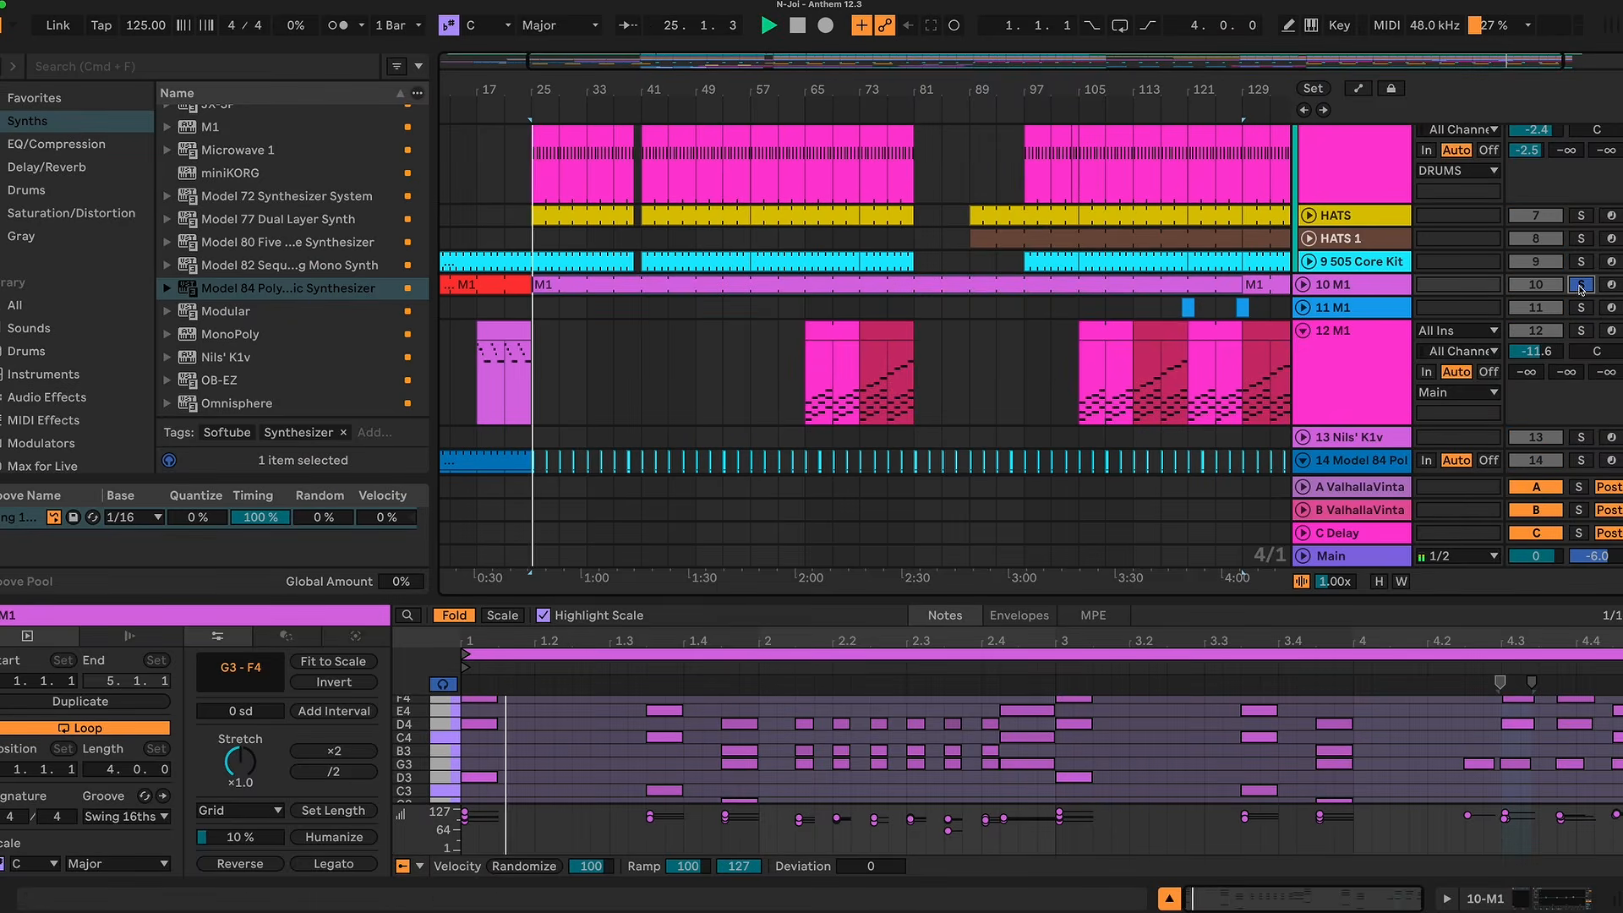
left_click_drag(709, 589, 702, 342)
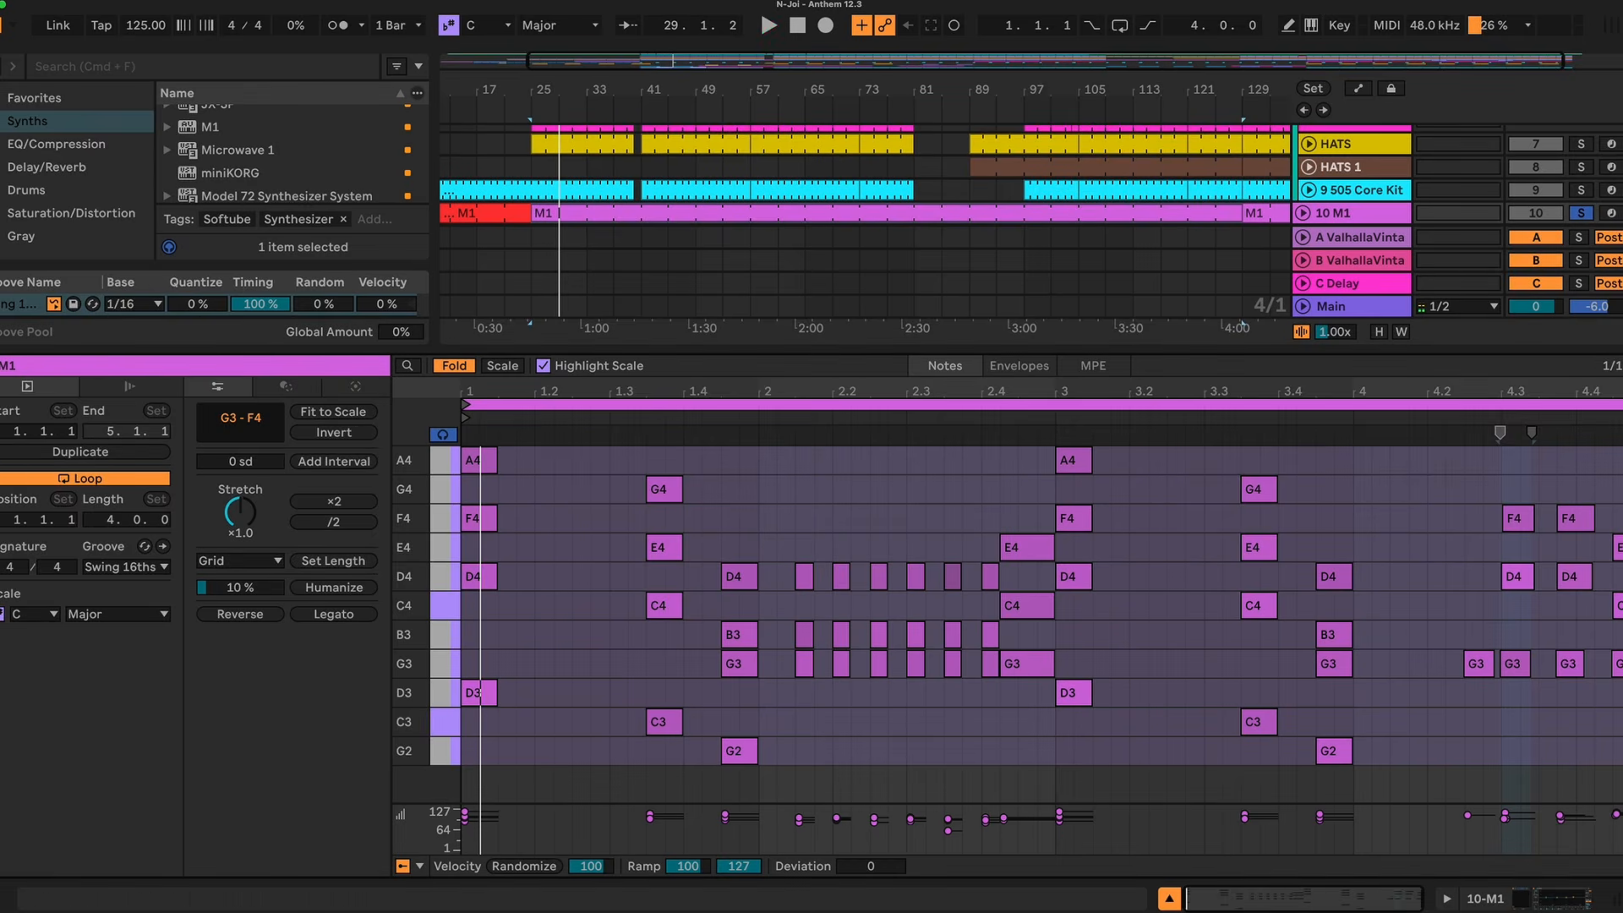
key("z")
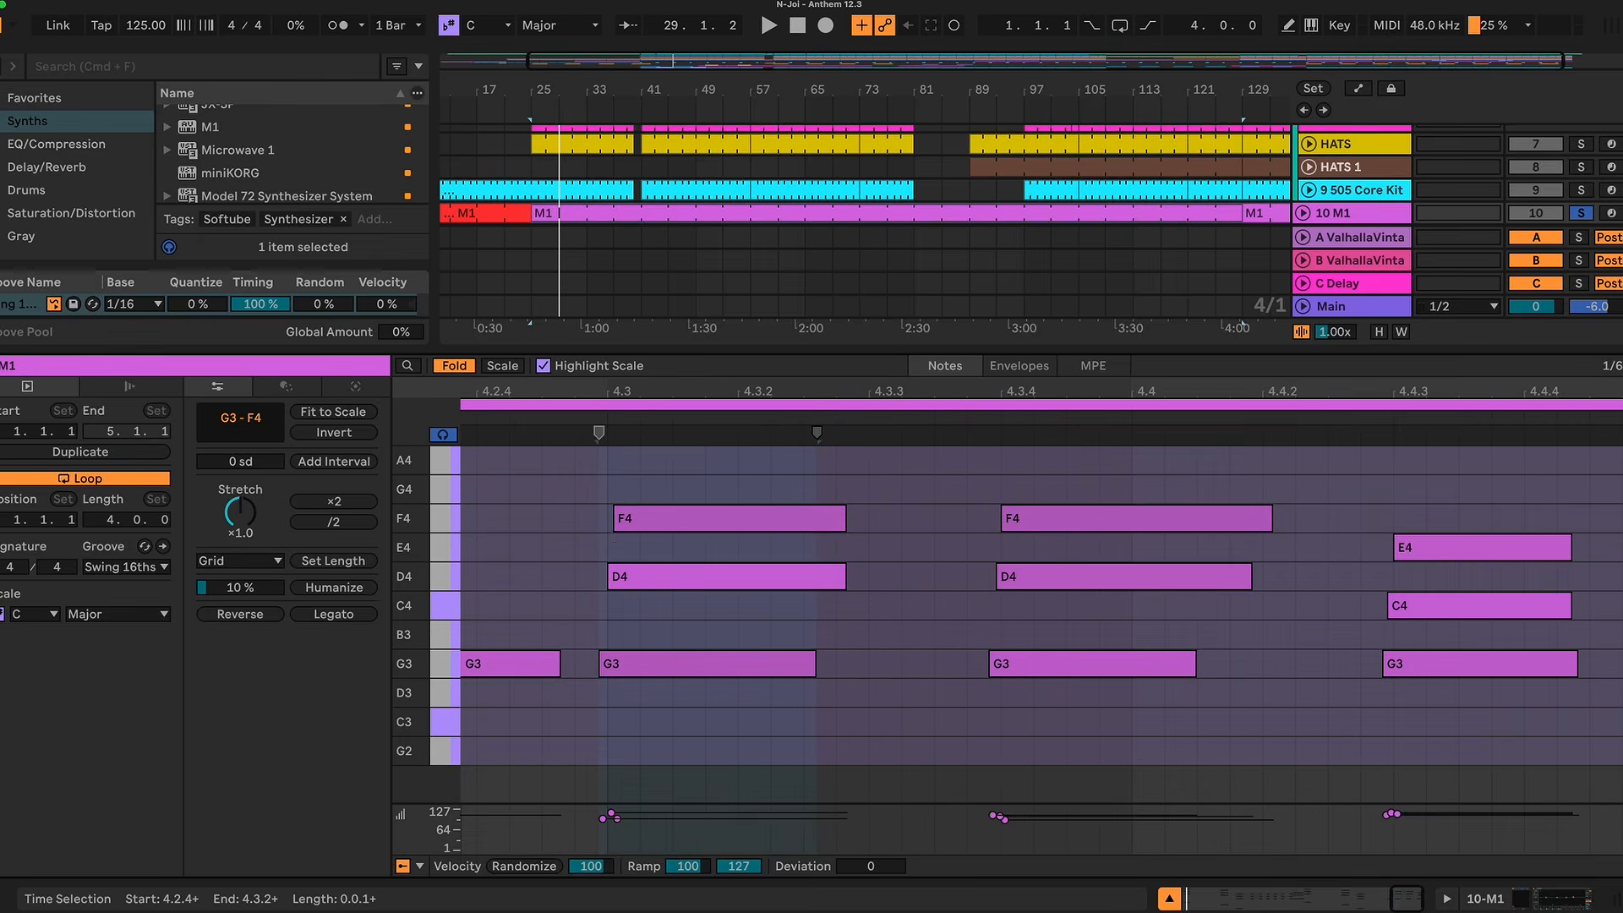
scroll(625, 508, "left", 5)
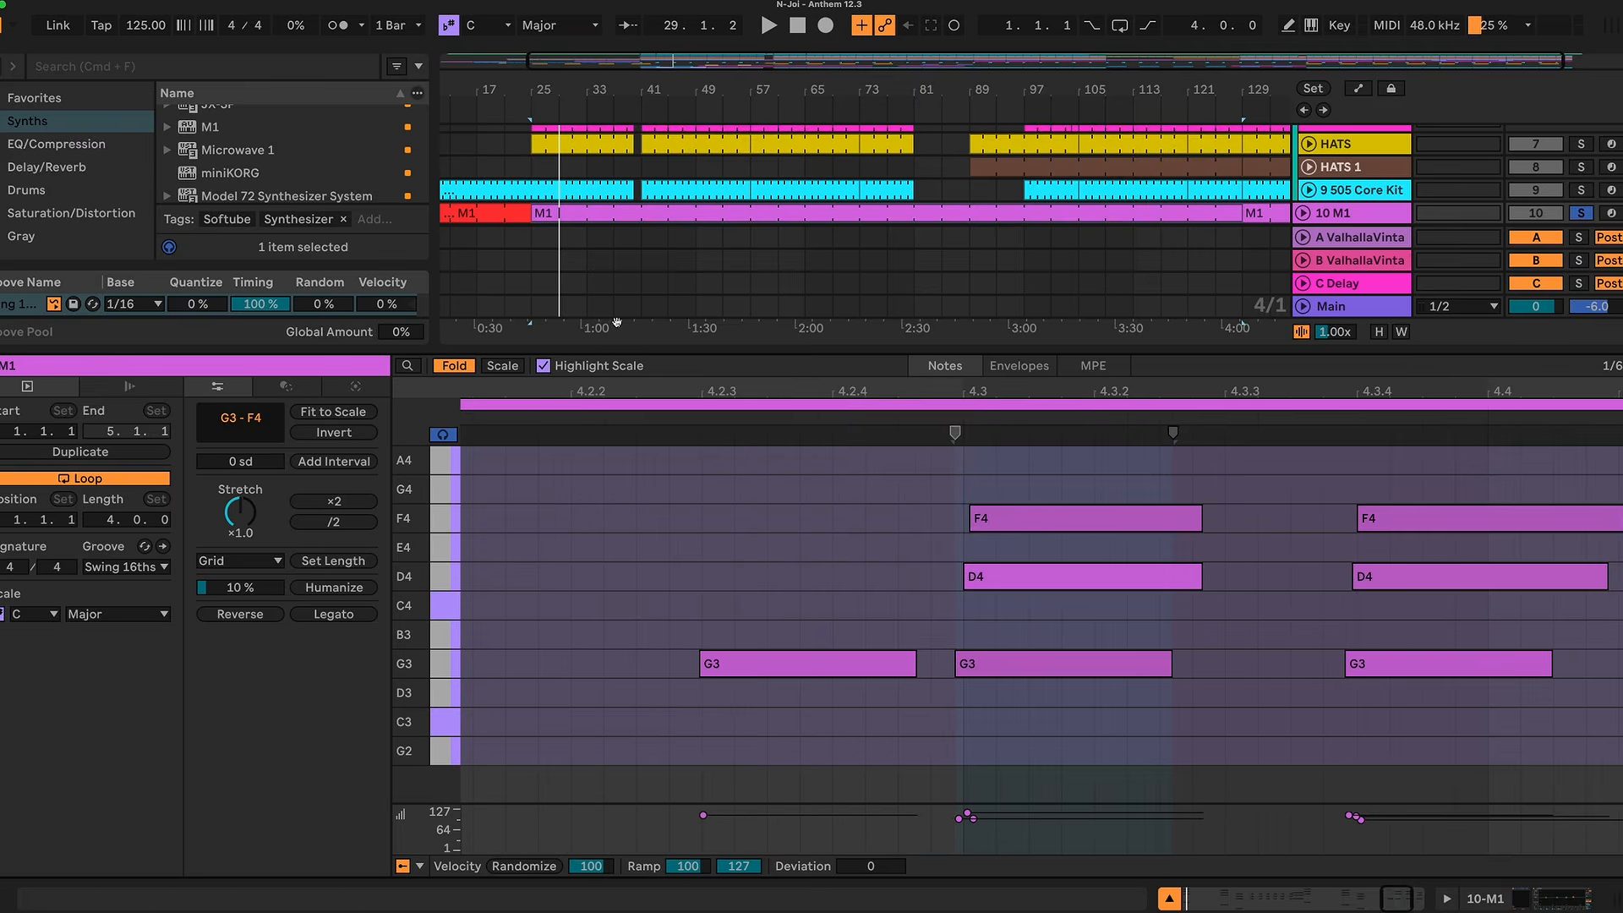
Step: Play the arrangement from bar 39 across the drum break with the 10 M1 track taken out of solo
left_click_drag(637, 93, 646, 251)
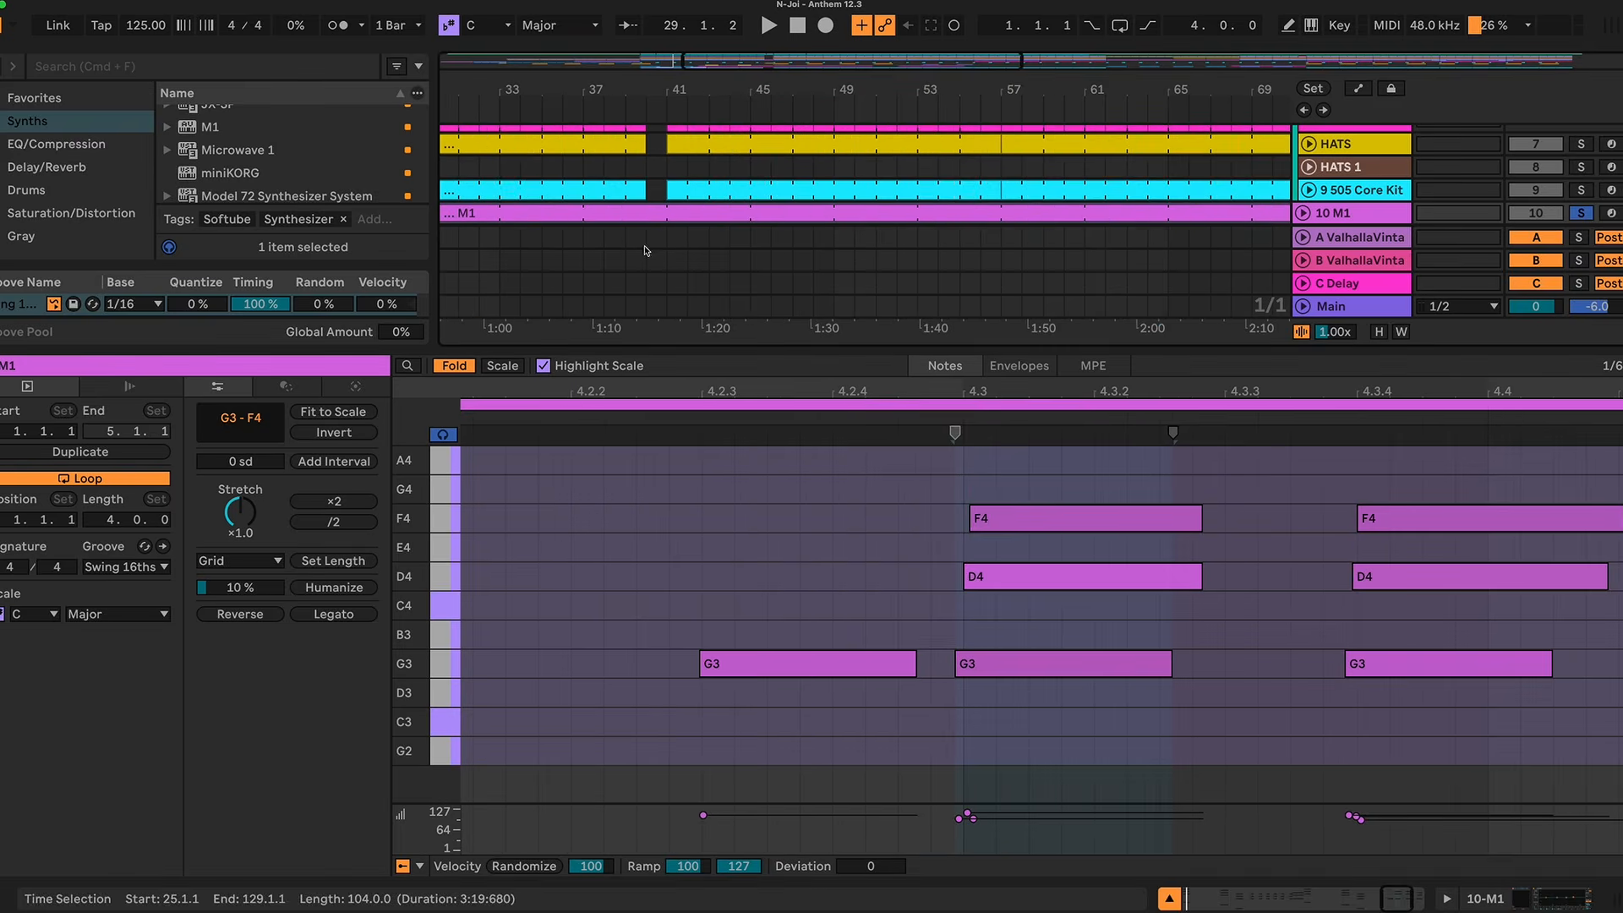
left_click(627, 246)
key("space")
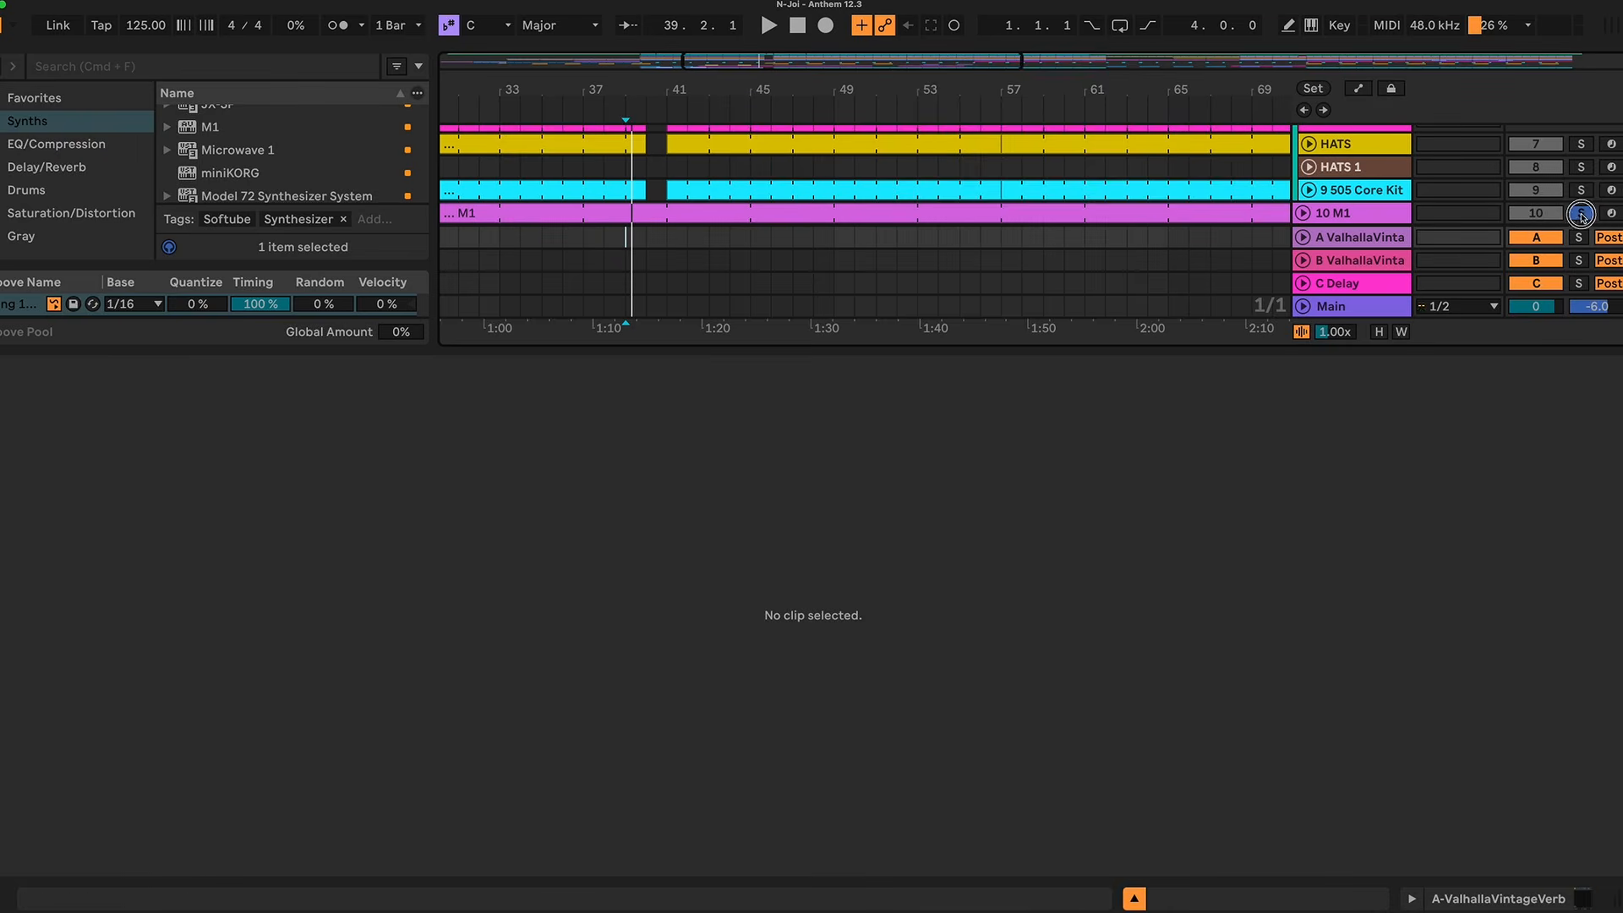
left_click(1581, 214)
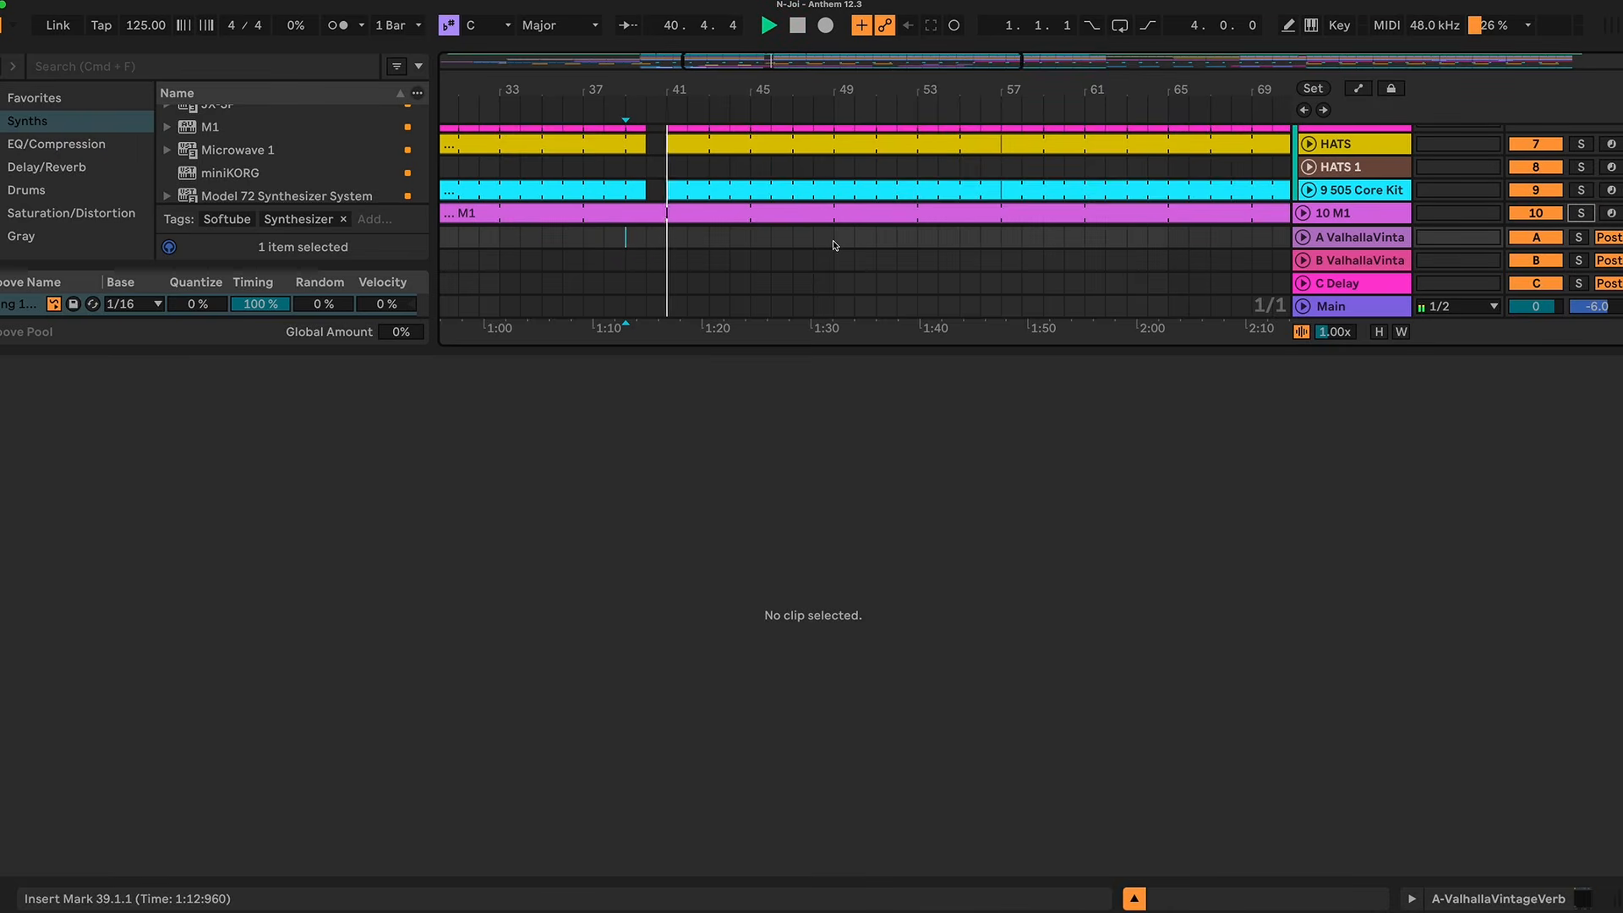
Step: Try quantizing the G3 to F4 notes at the end of the purple M1 clip and play the result from bar 39
left_click(593, 211)
left_click(1515, 729)
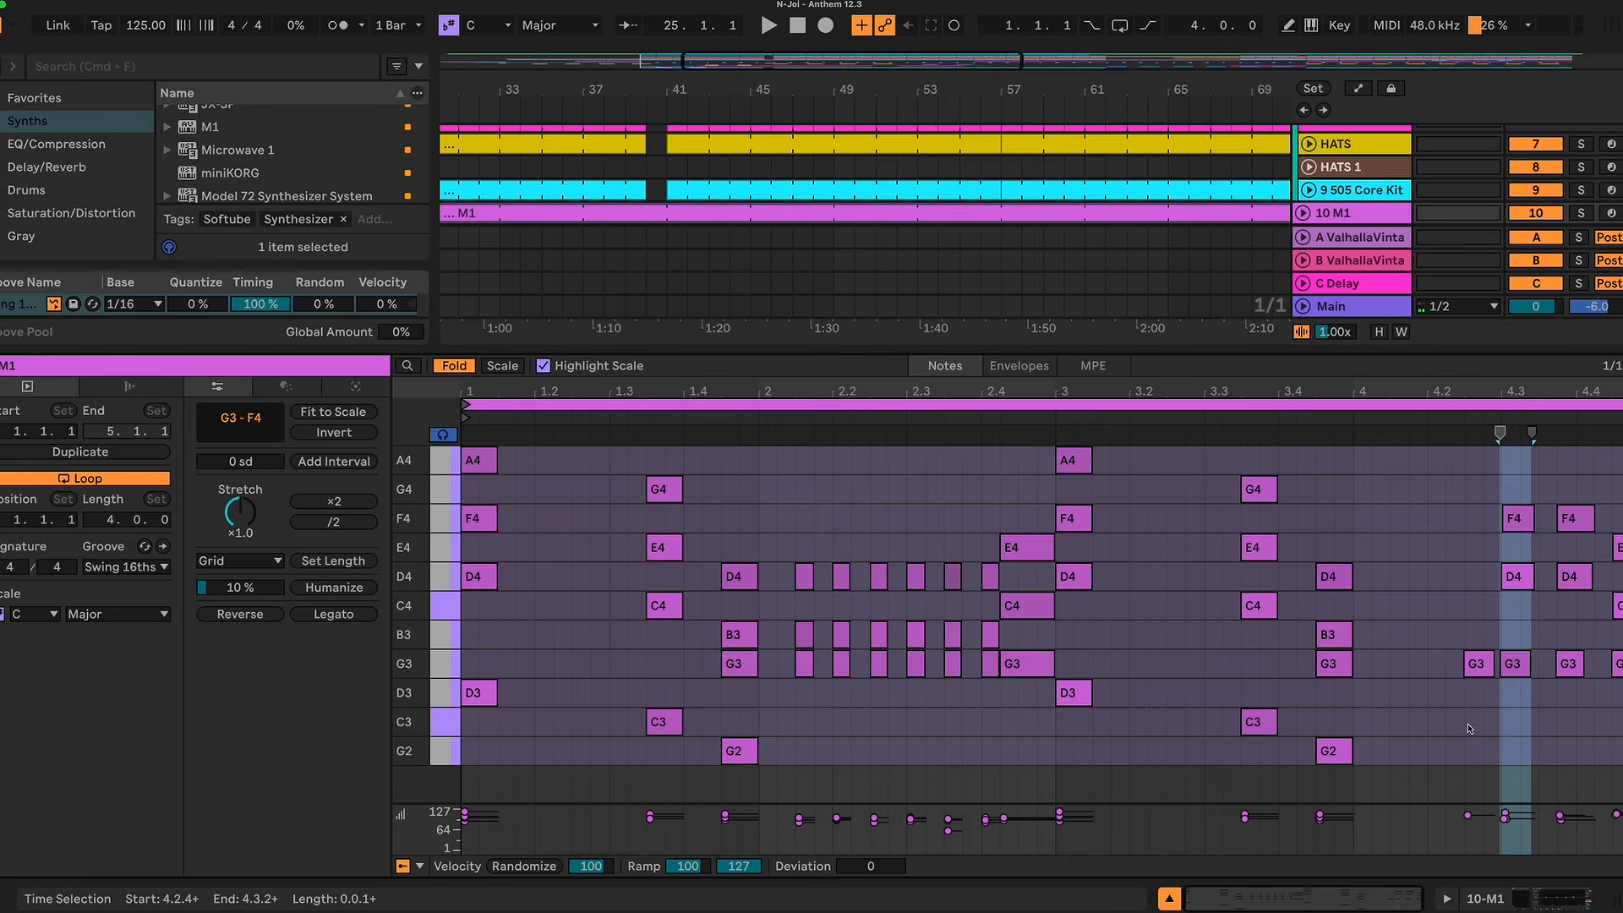
key("z")
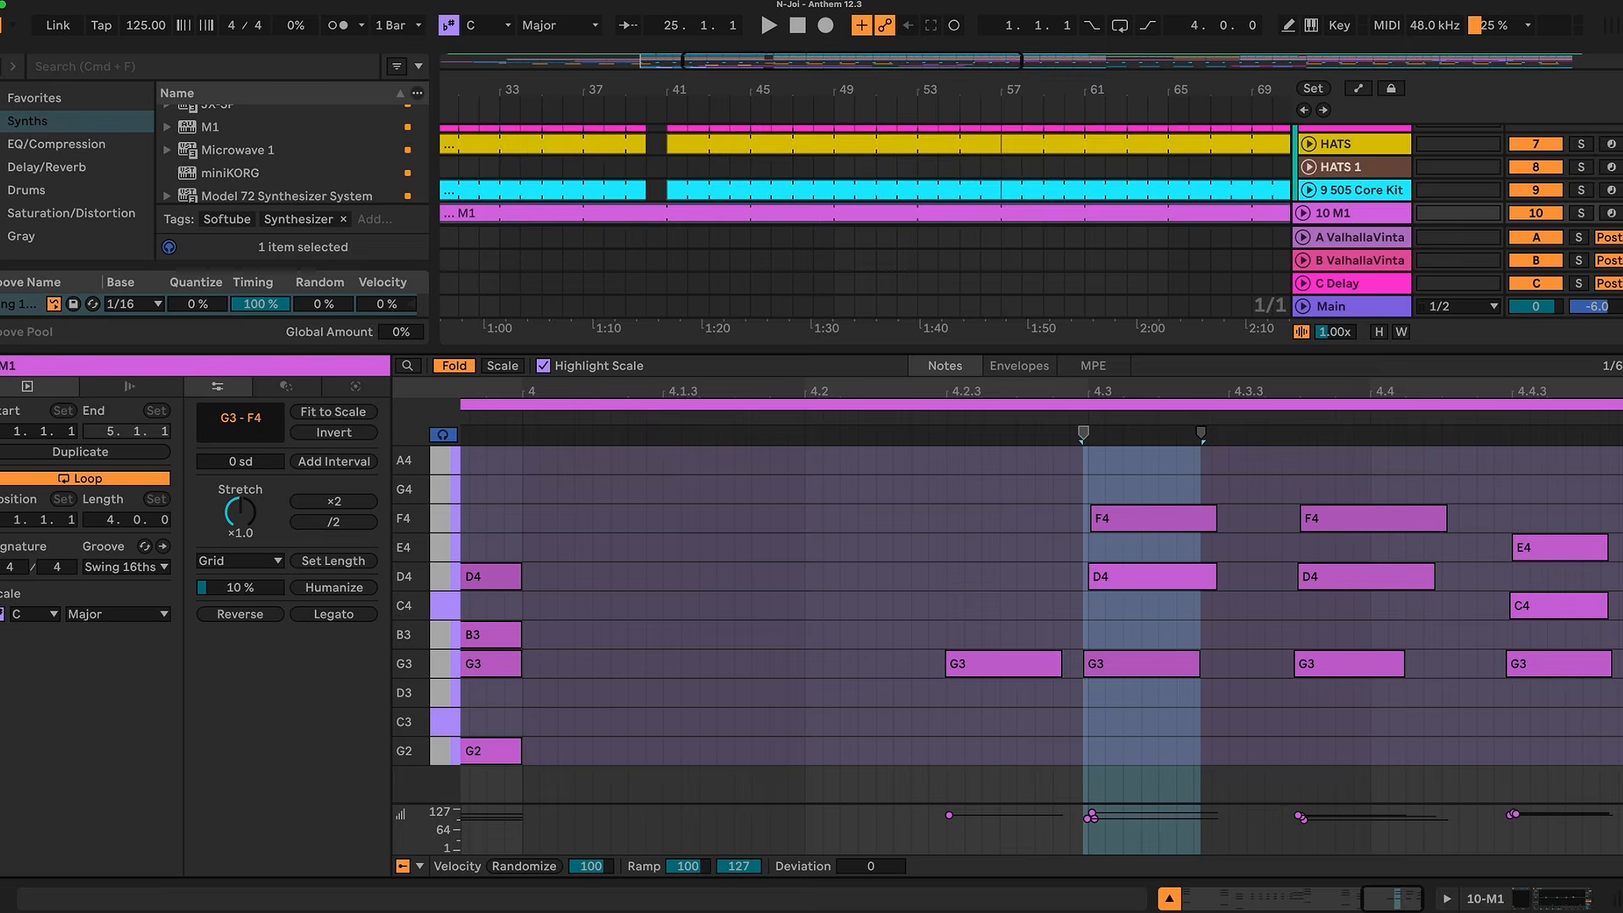
left_click(1124, 664)
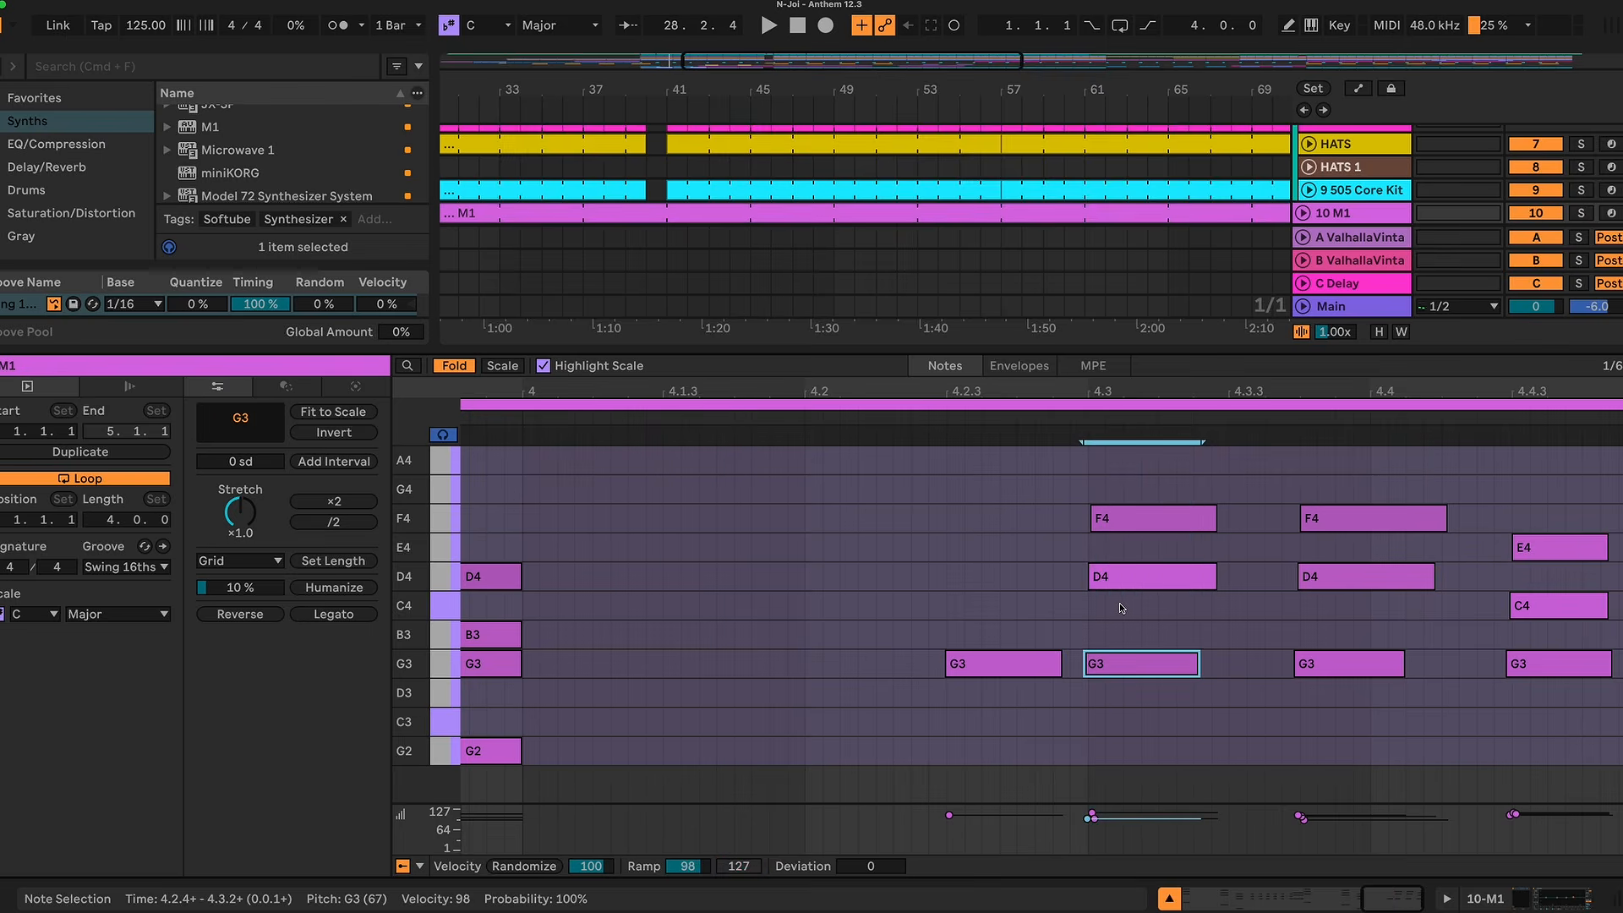
left_click_drag(1598, 461, 994, 702)
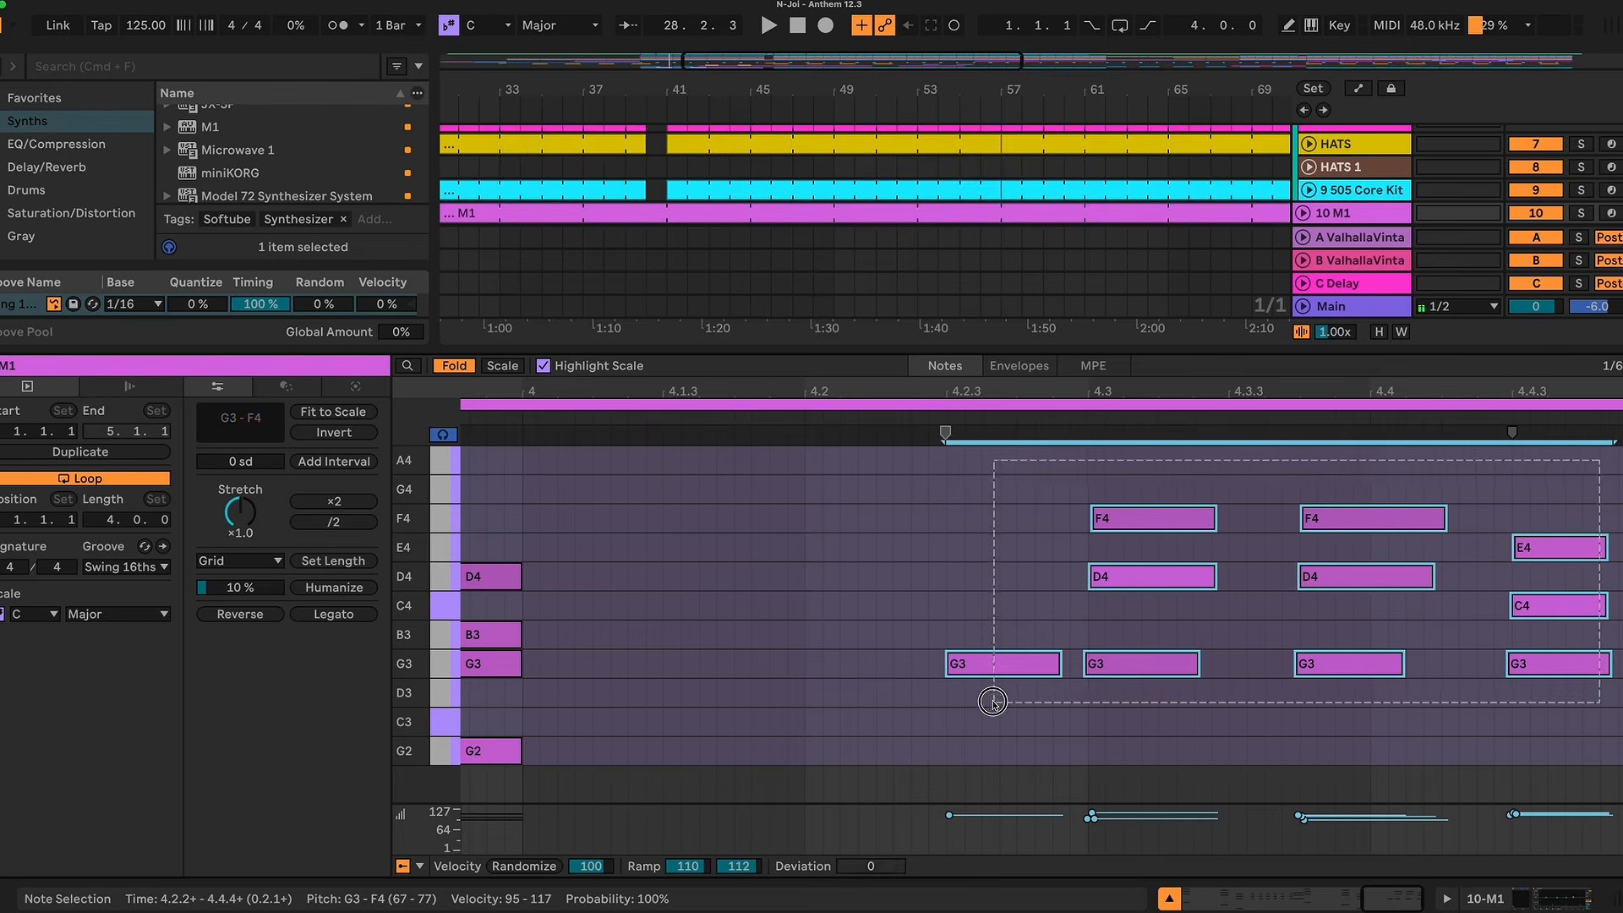
key("super+u")
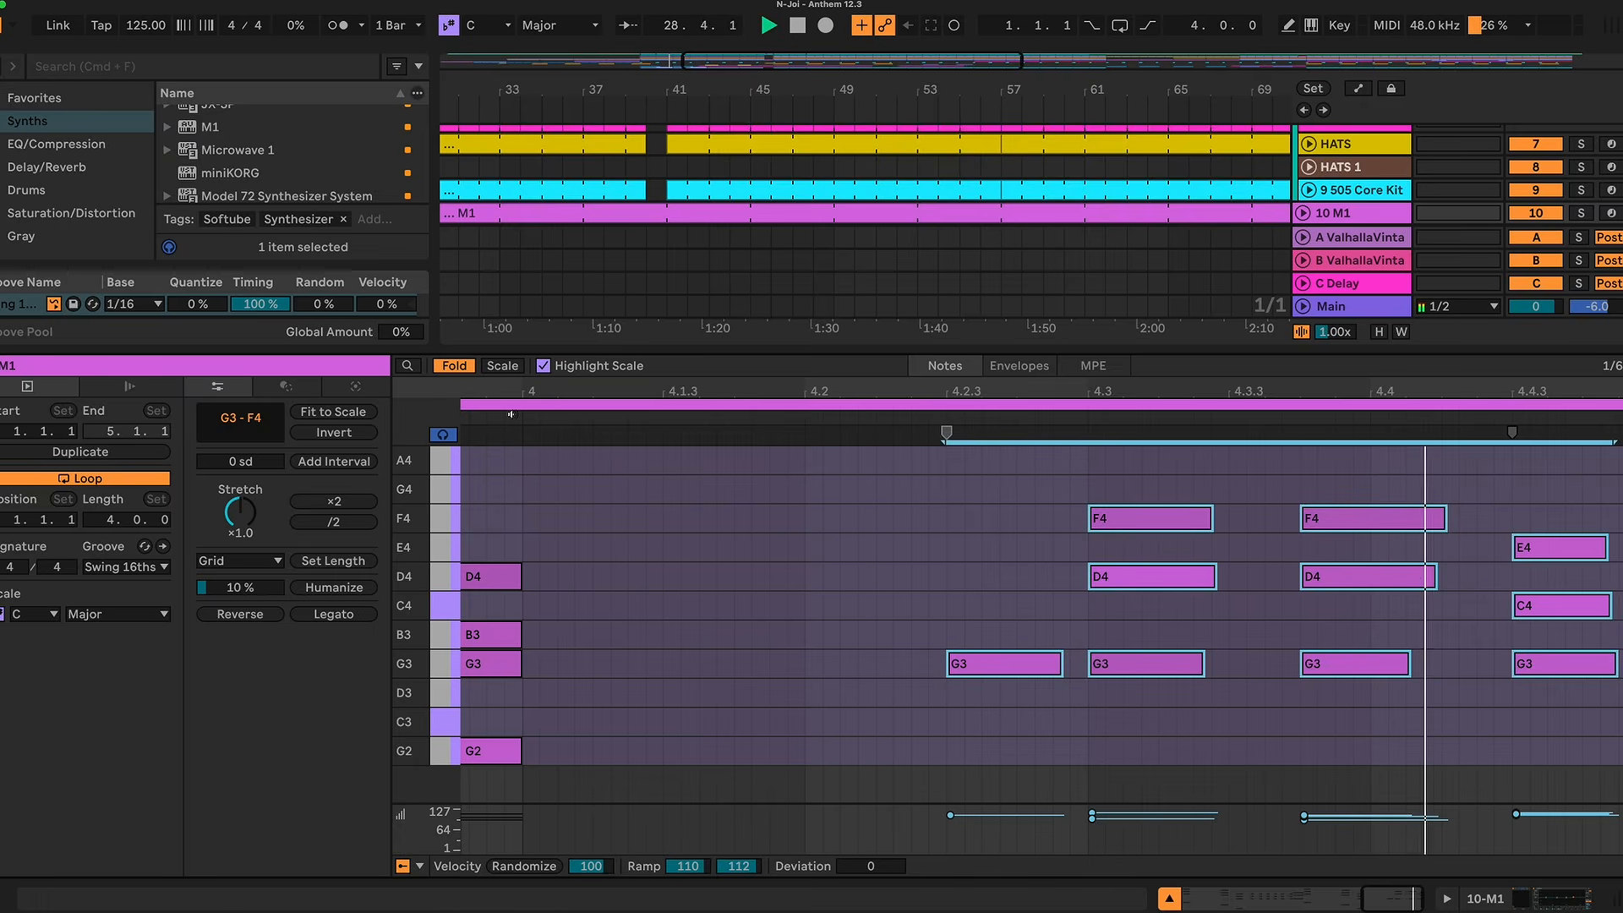
left_click(629, 239)
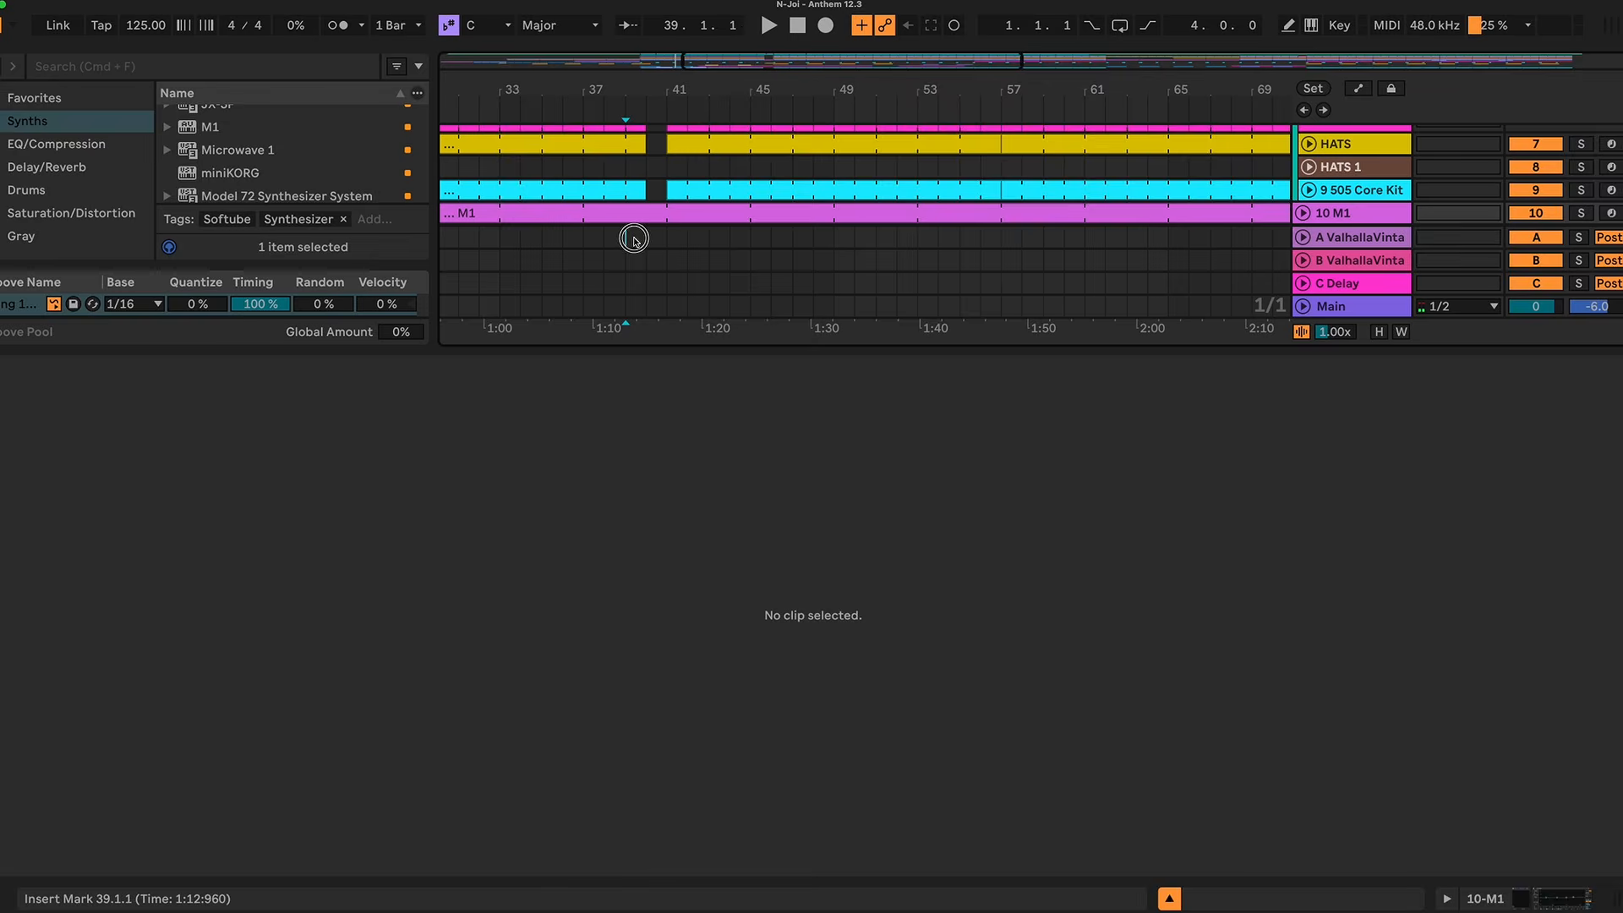
left_click(636, 214)
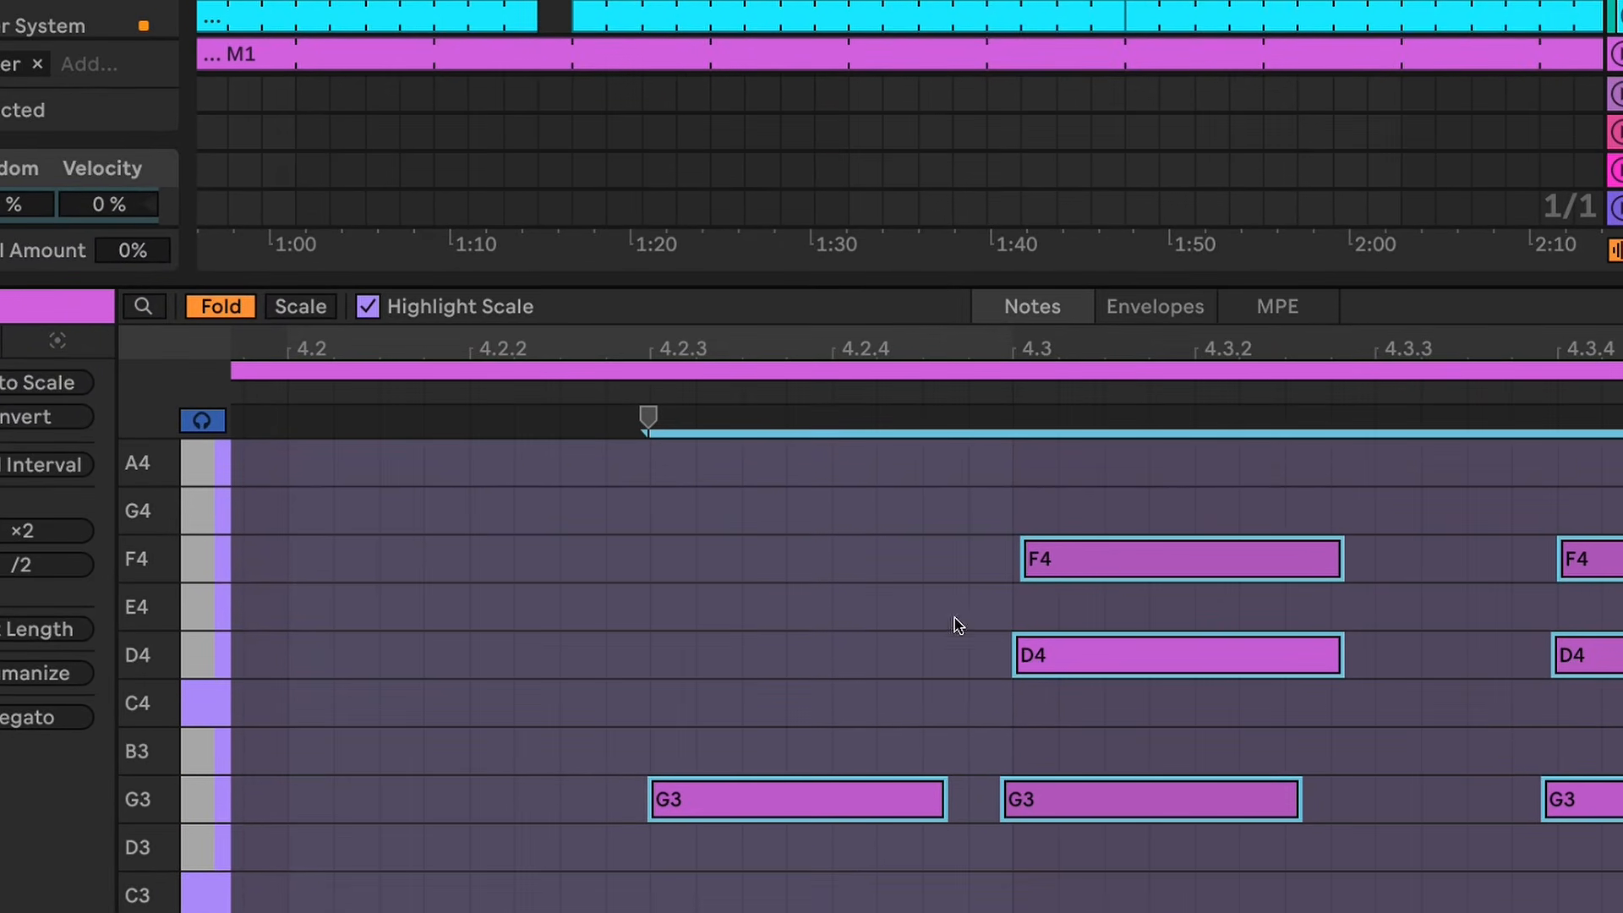
Step: Look over the M1 clip's notes leading up to beat 4.3, and collapse the note editor to enlarge the arrangement
left_click_drag(1035, 335, 1034, 414)
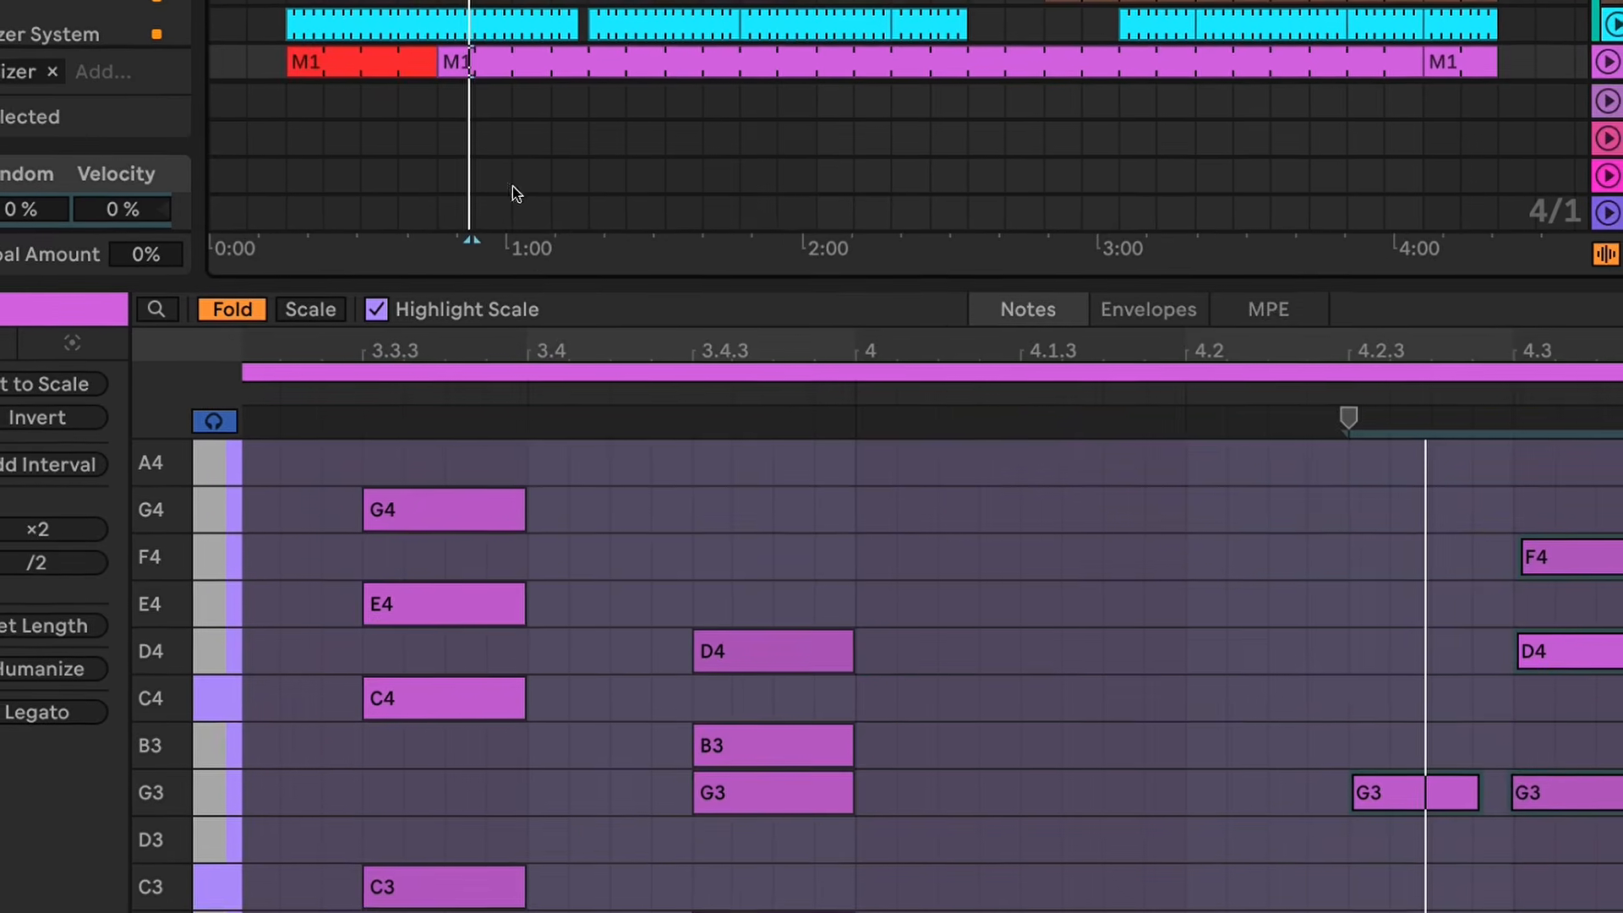
left_click_drag(569, 285, 562, 912)
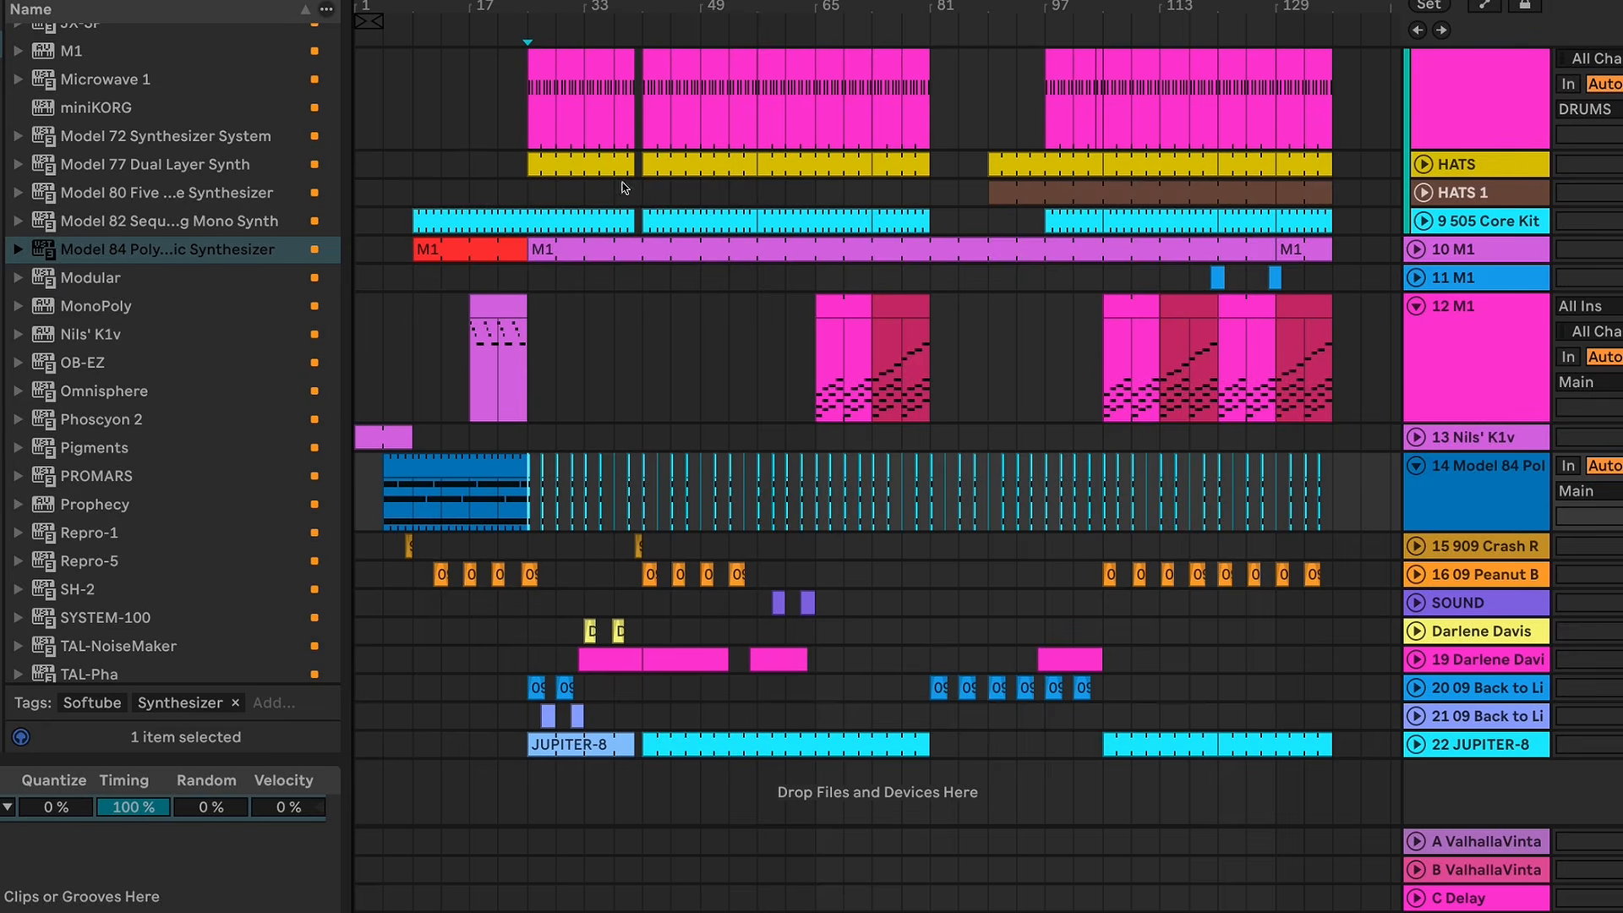
Step: Play the full arrangement from bar 39 through the drum break and view all its tracks down to 22 JUPITER-8
scroll(549, 114, "up", 10)
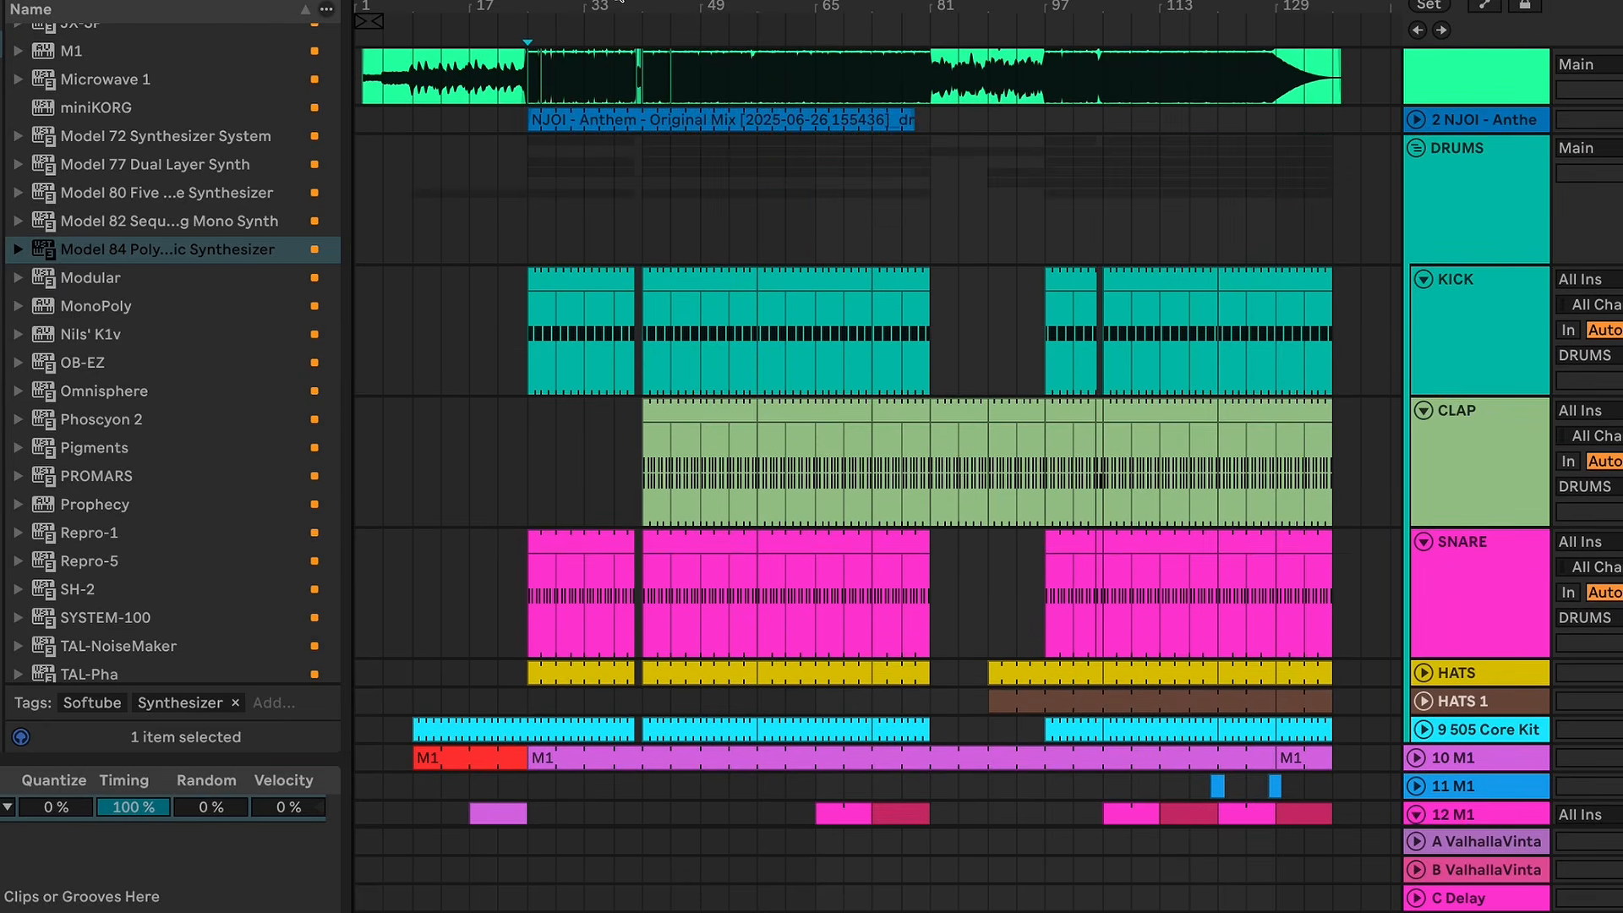
left_click_drag(620, 2, 803, 264)
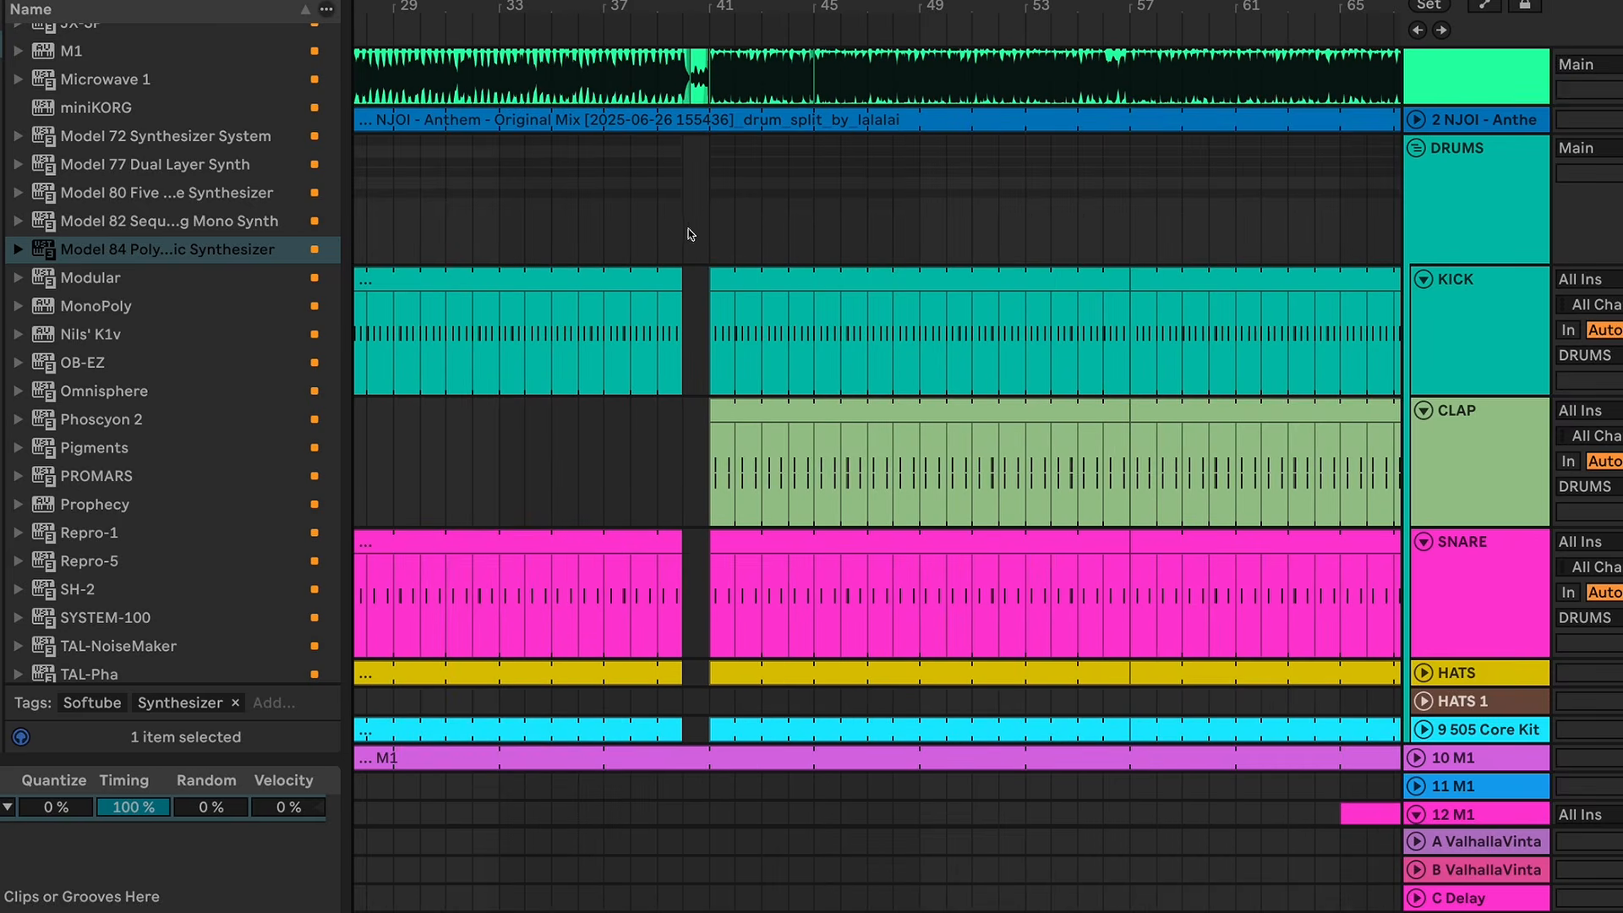
left_click(714, 209)
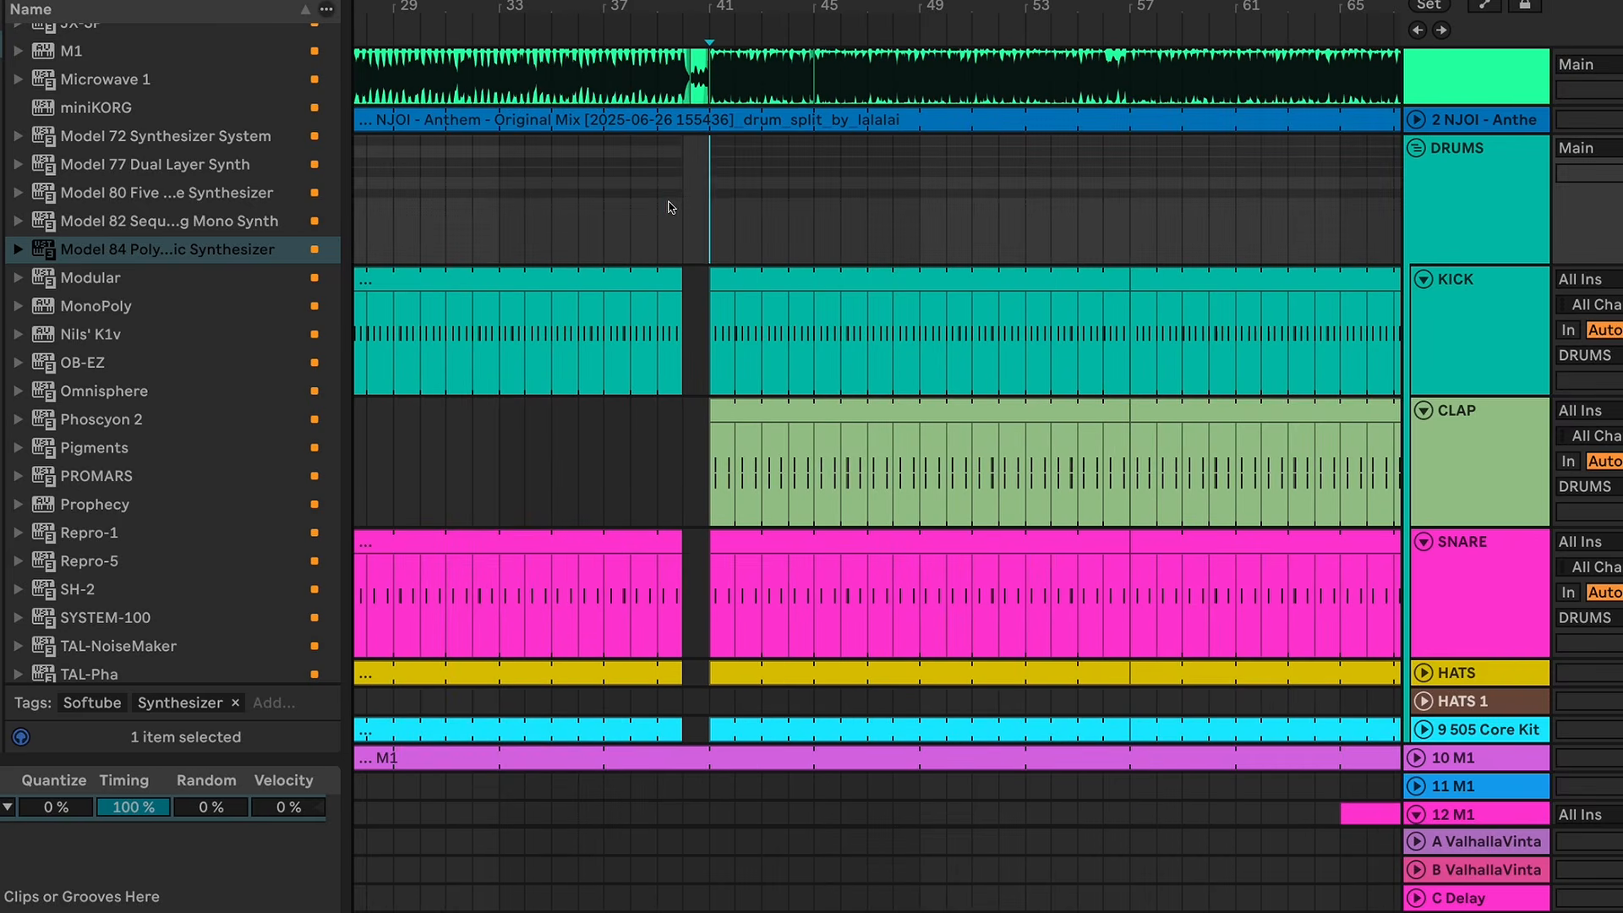
key("space")
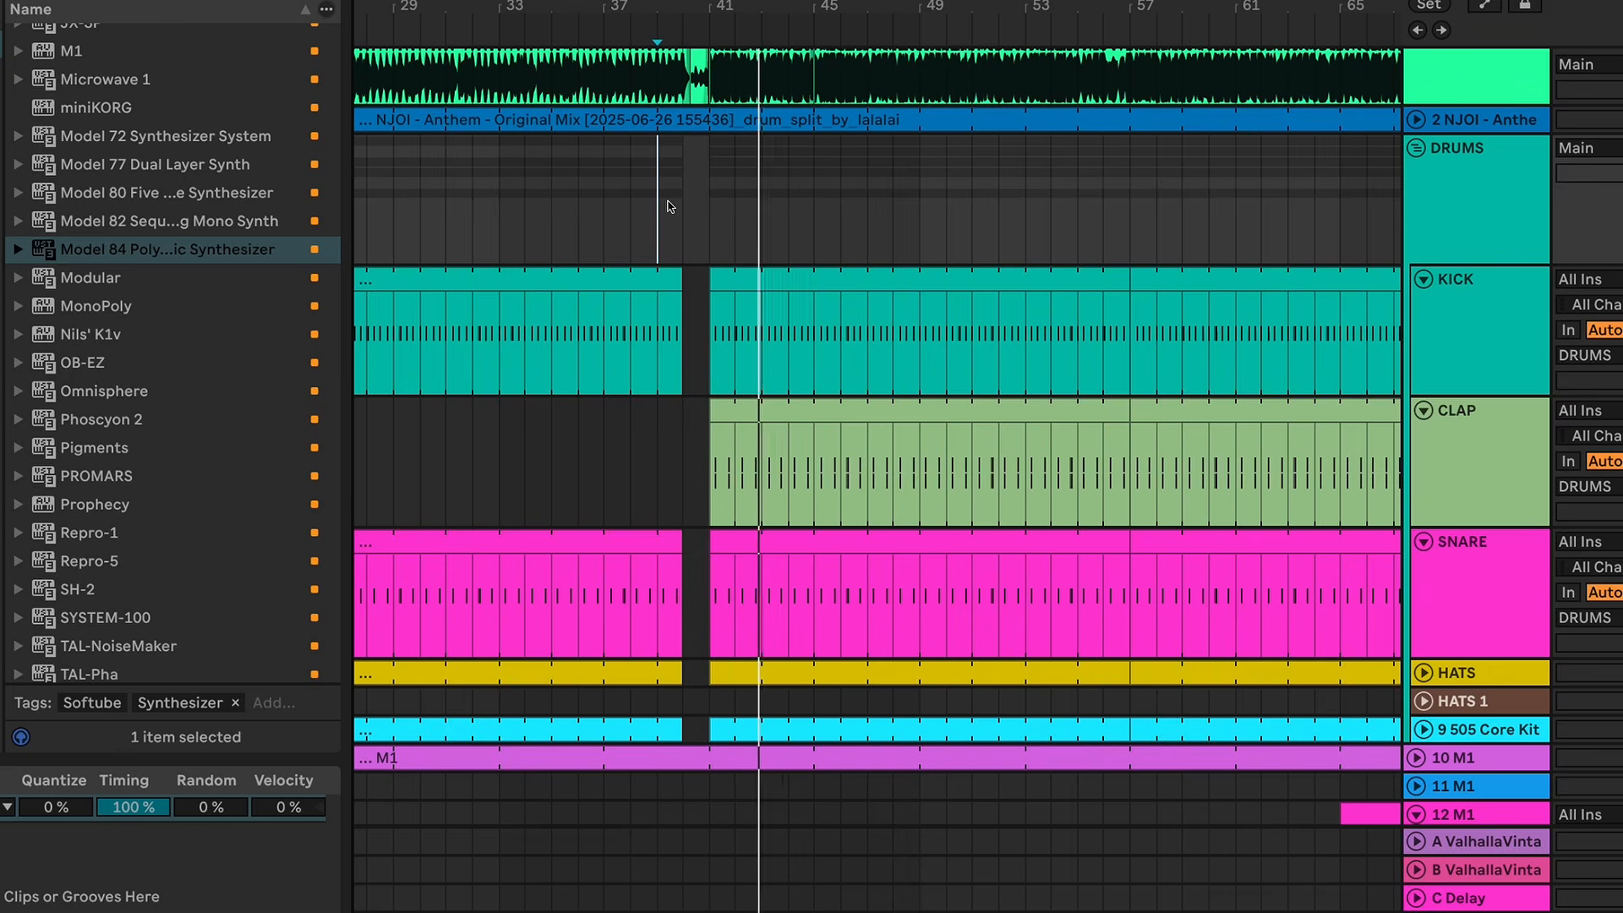
scroll(837, 224, "down", 3)
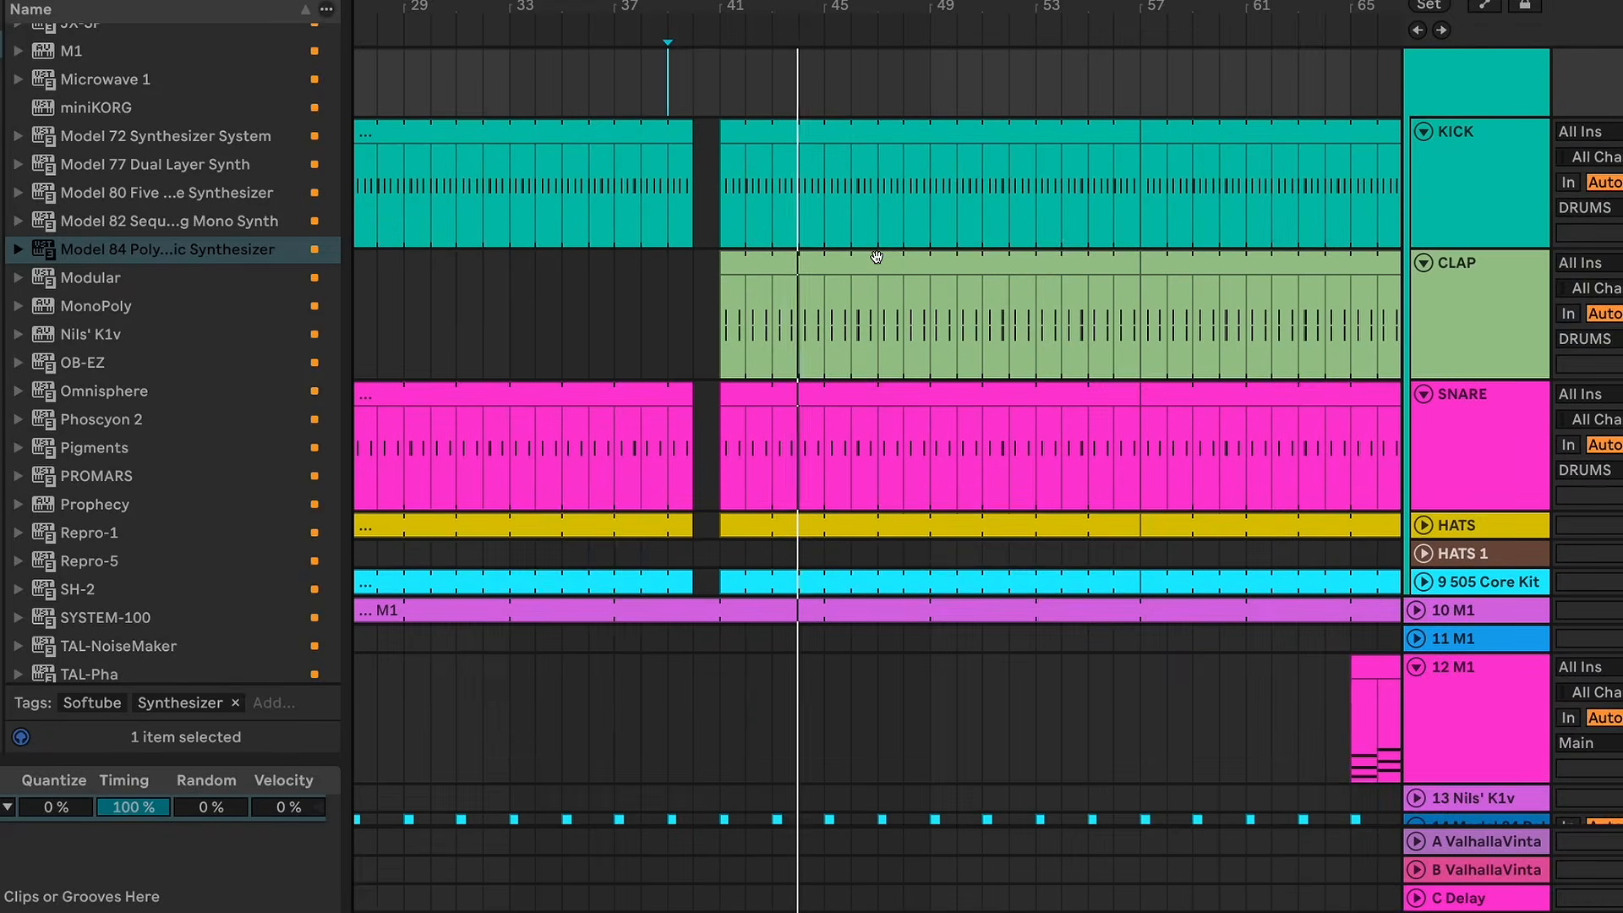
scroll(875, 236, "up", 5)
key("w")
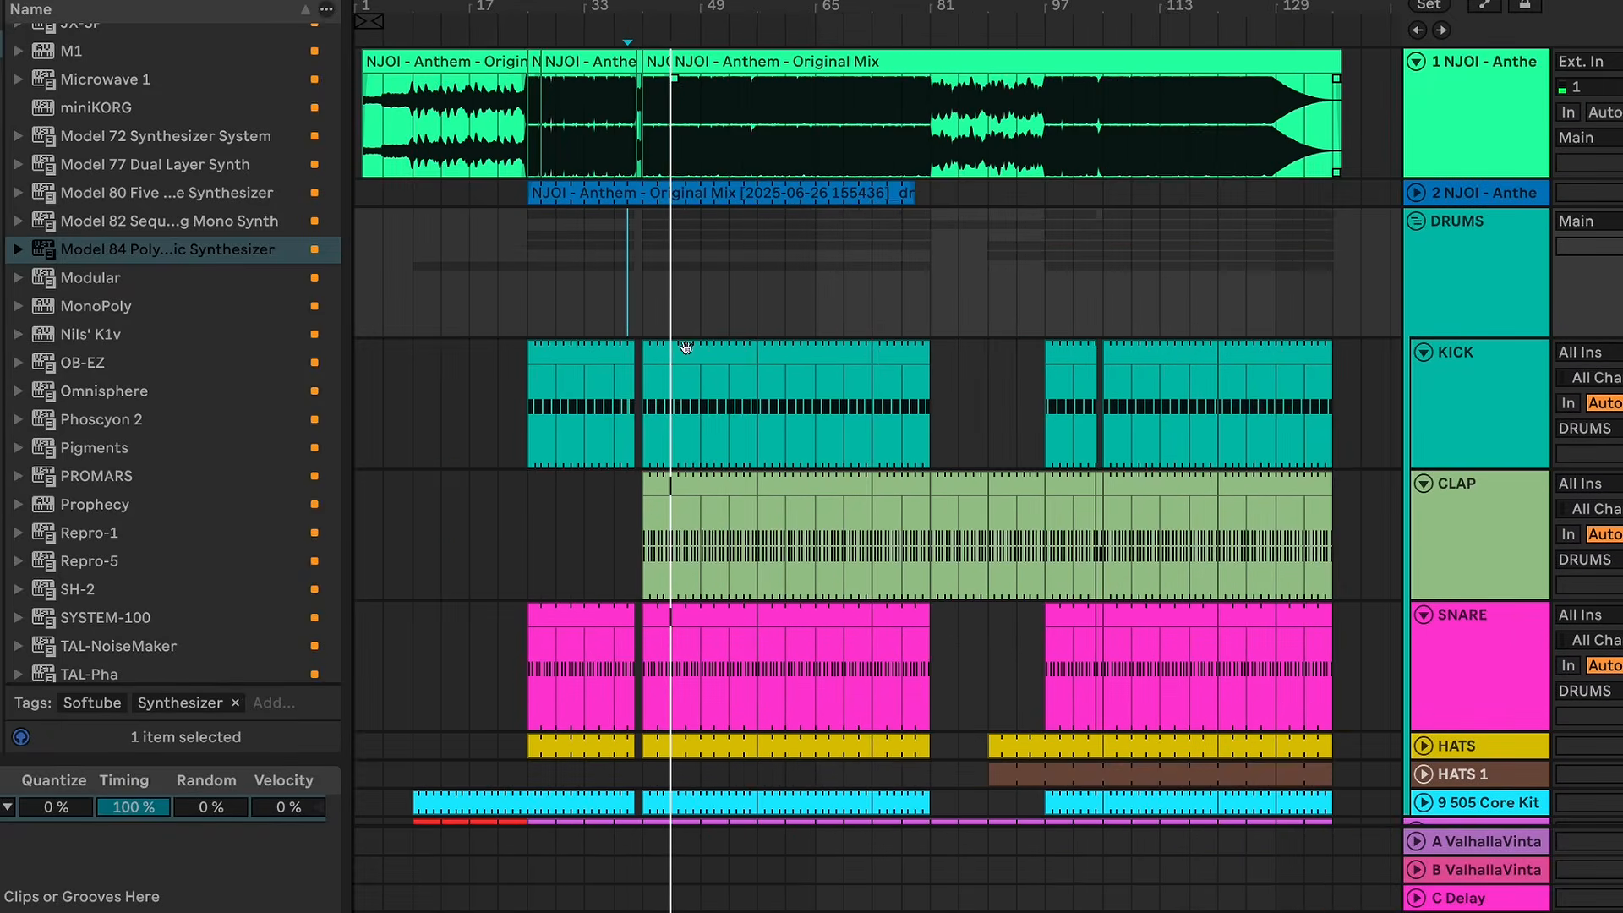
scroll(698, 547, "down", 4)
scroll(697, 547, "down", 1)
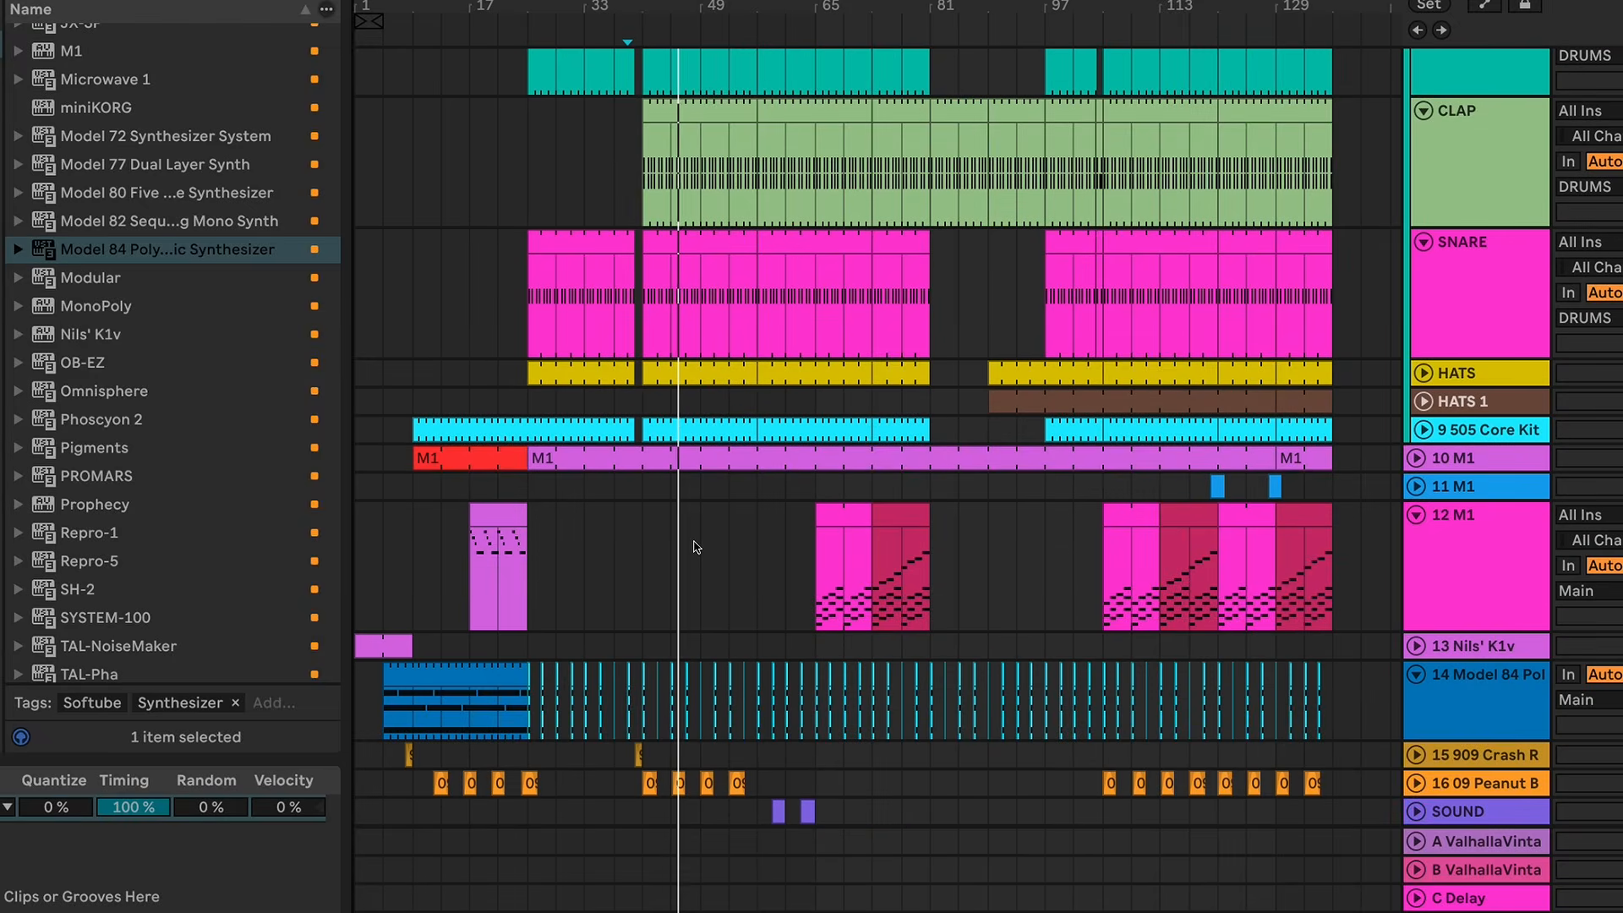
scroll(694, 547, "down", 3)
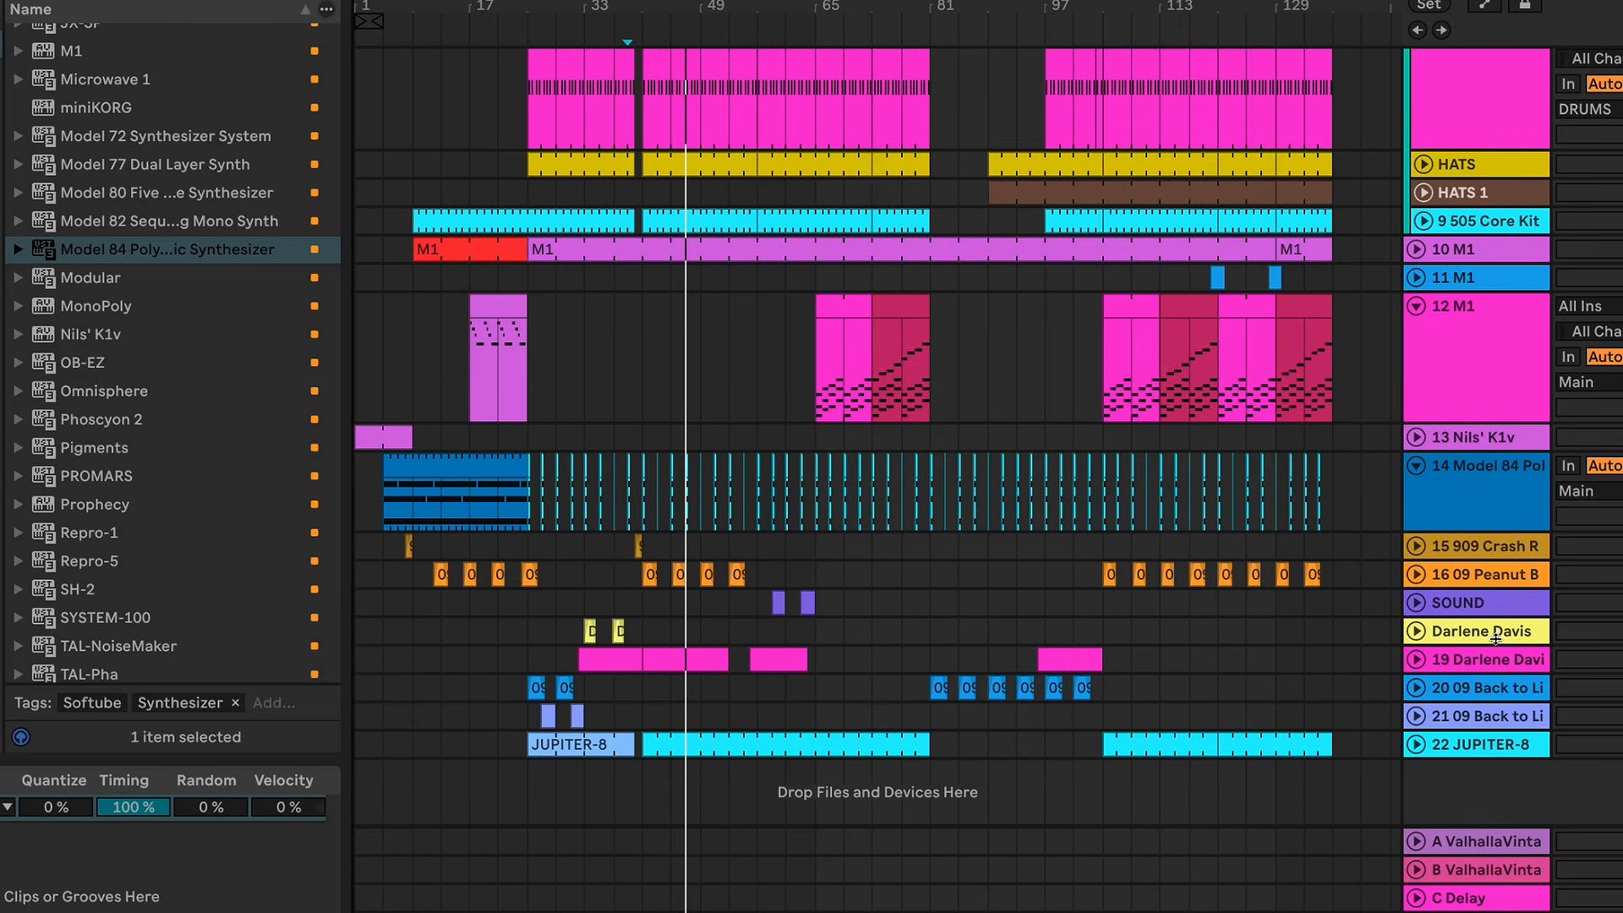
Step: Unfold the 22 JUPITER-8 track and open its clip at bar 41
left_click(1418, 745)
scroll(1025, 691, "down", 3)
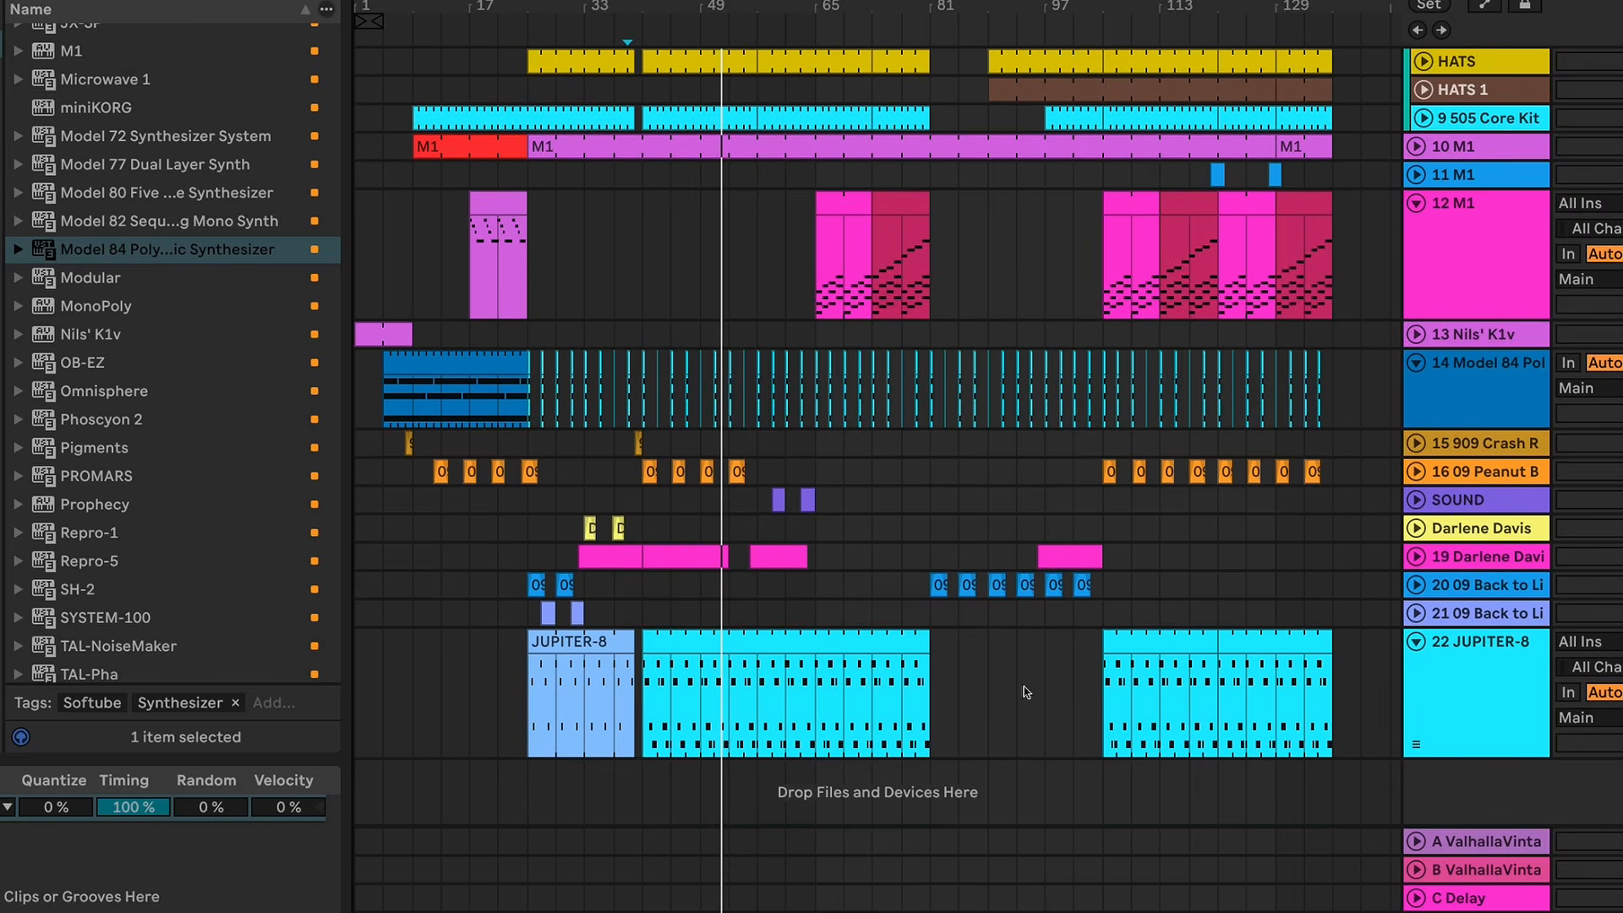
double_click(746, 640)
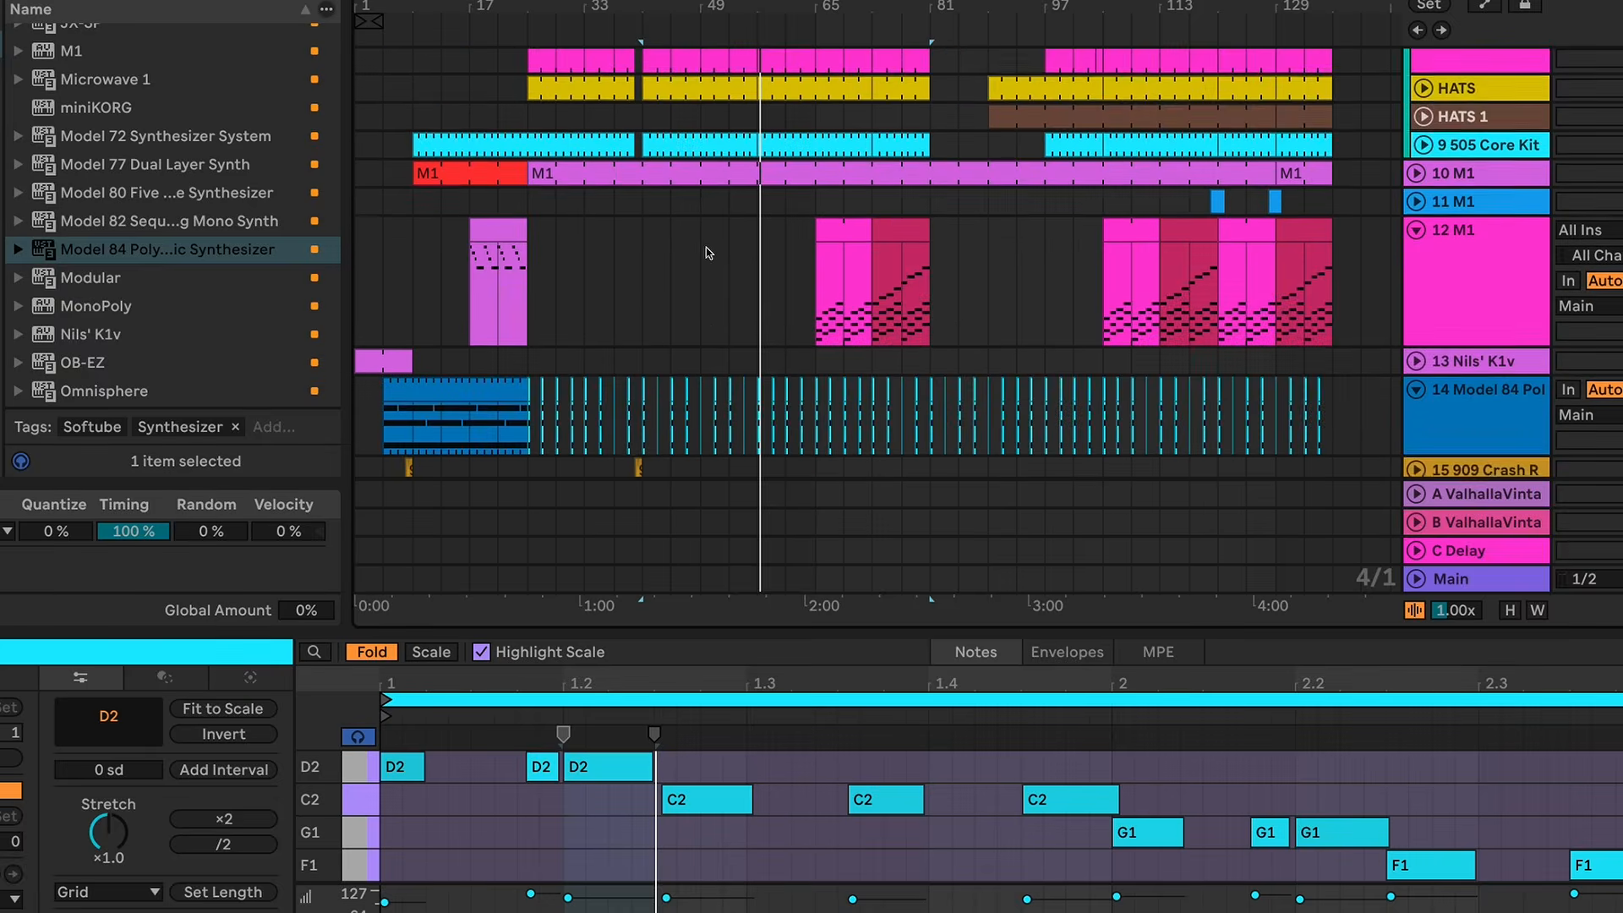
Step: Open the CLAP clip at bar 41, play it from there and move on to the SNARE track below
scroll(708, 252, "up", 5)
left_click(682, 337)
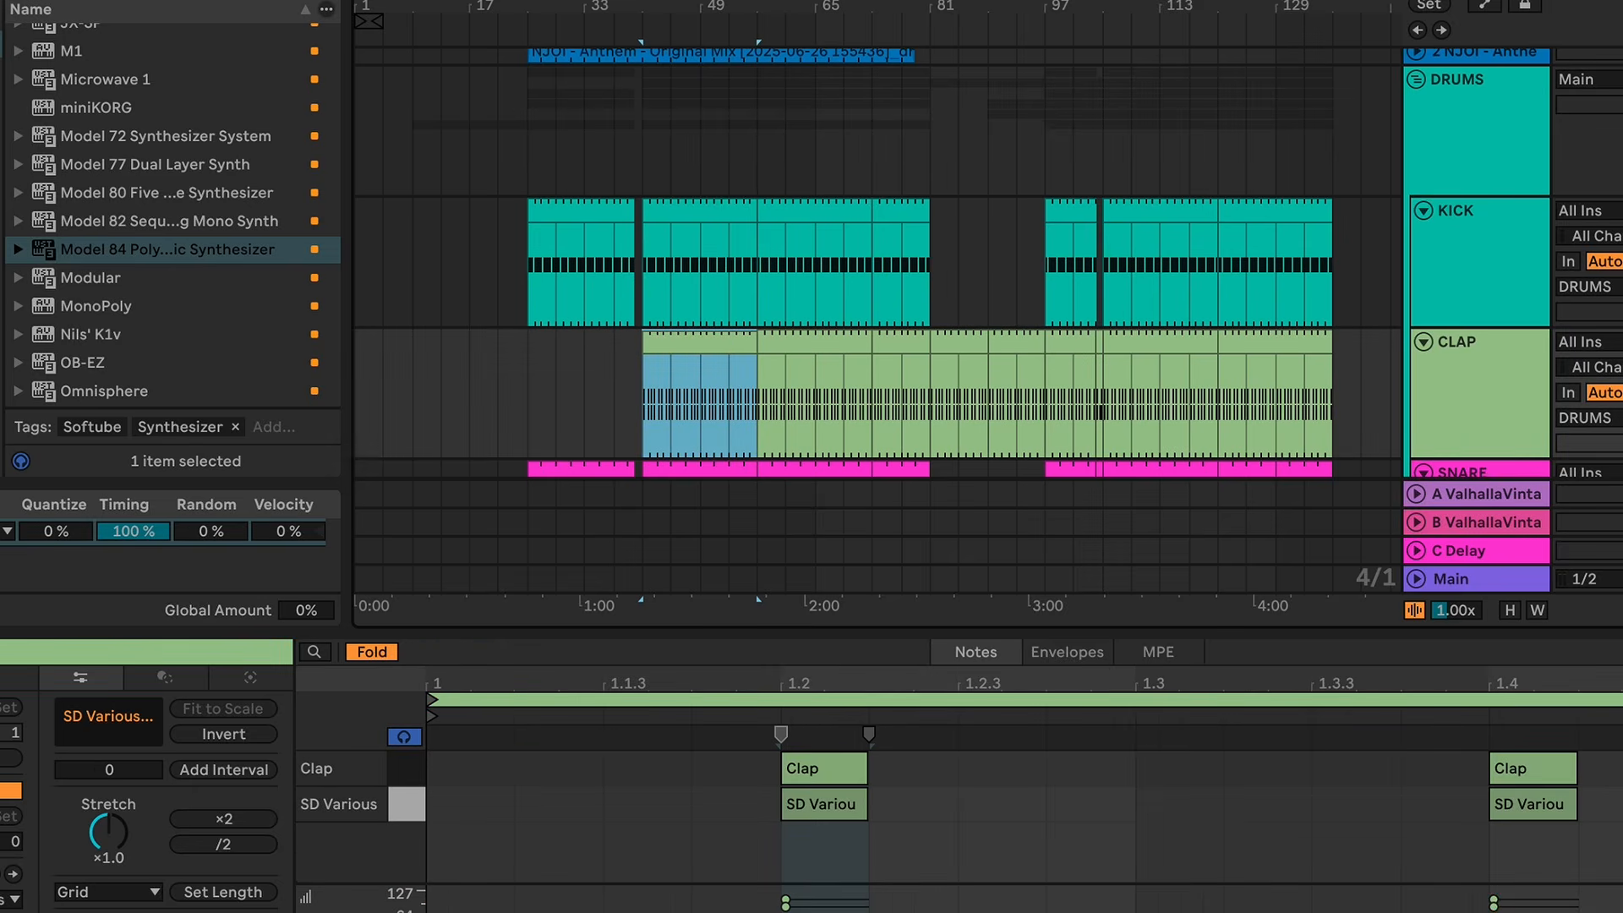
key("space")
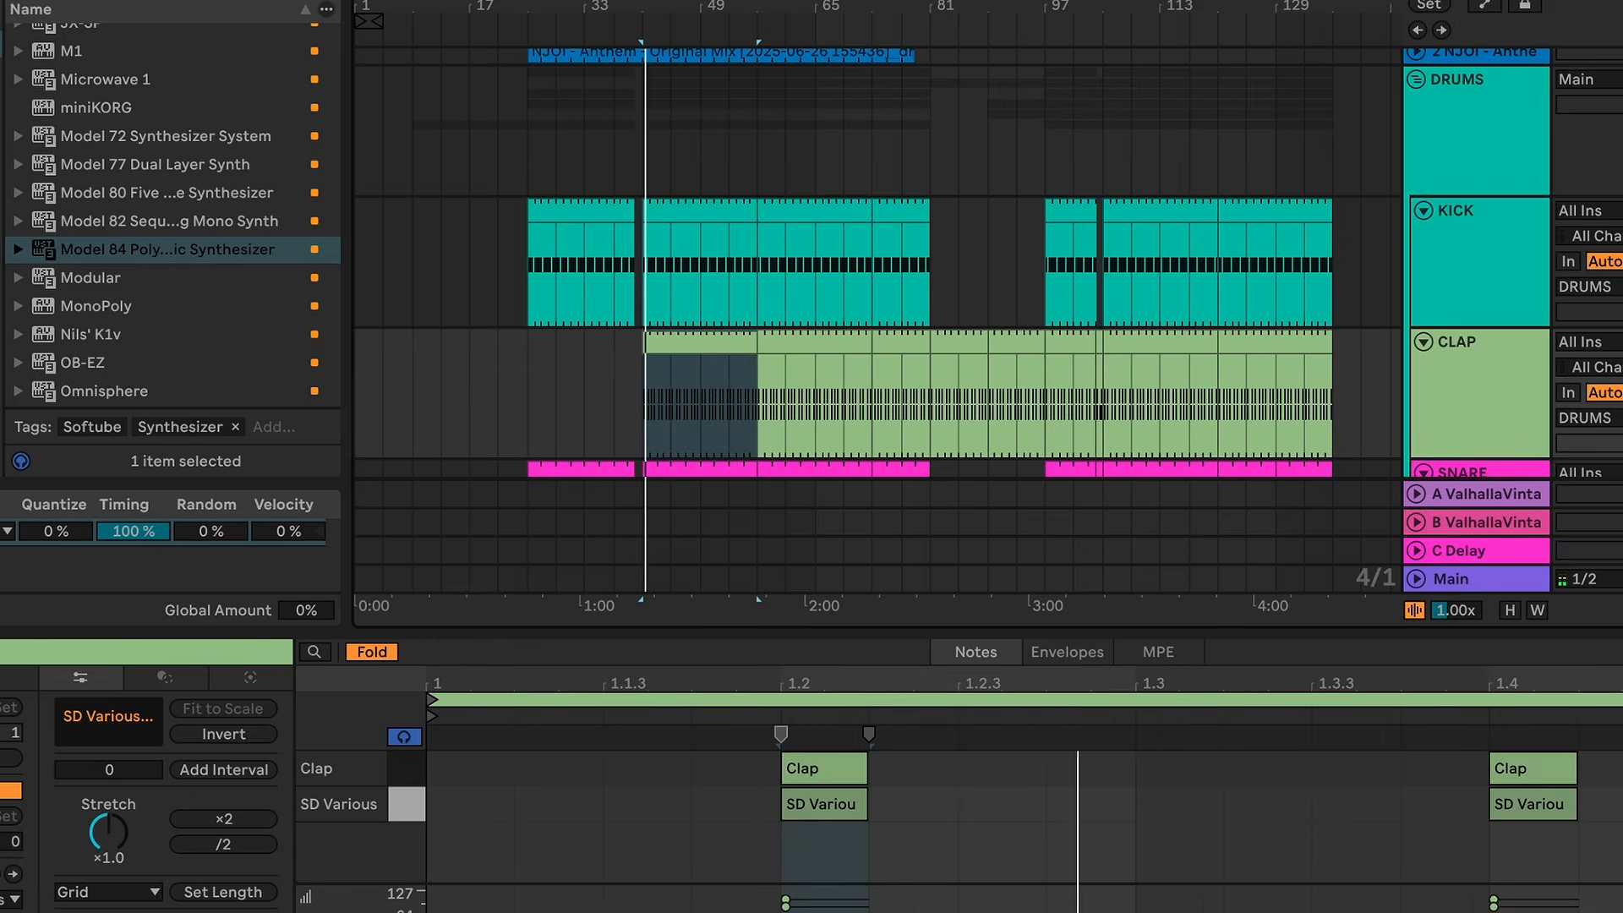
scroll(765, 298, "down", 5)
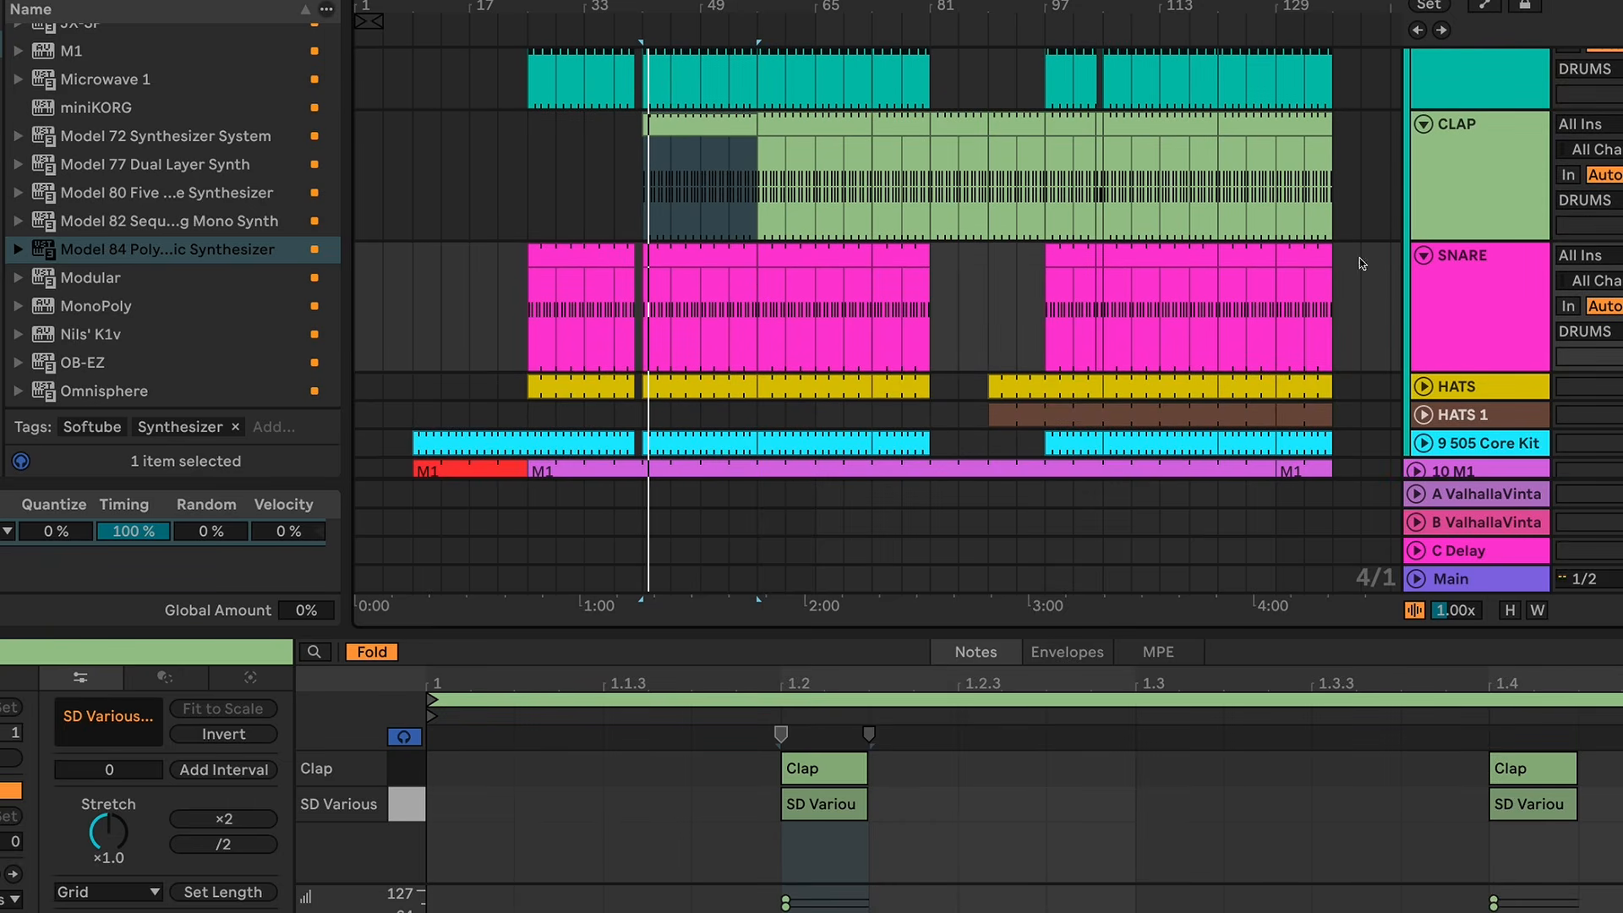
left_click(1527, 307)
Step: Select the KICK clip at bar 41 and audition it with its drum rack and EQ Eight in view
scroll(1526, 308, "up", 1)
scroll(1310, 258, "up", 7)
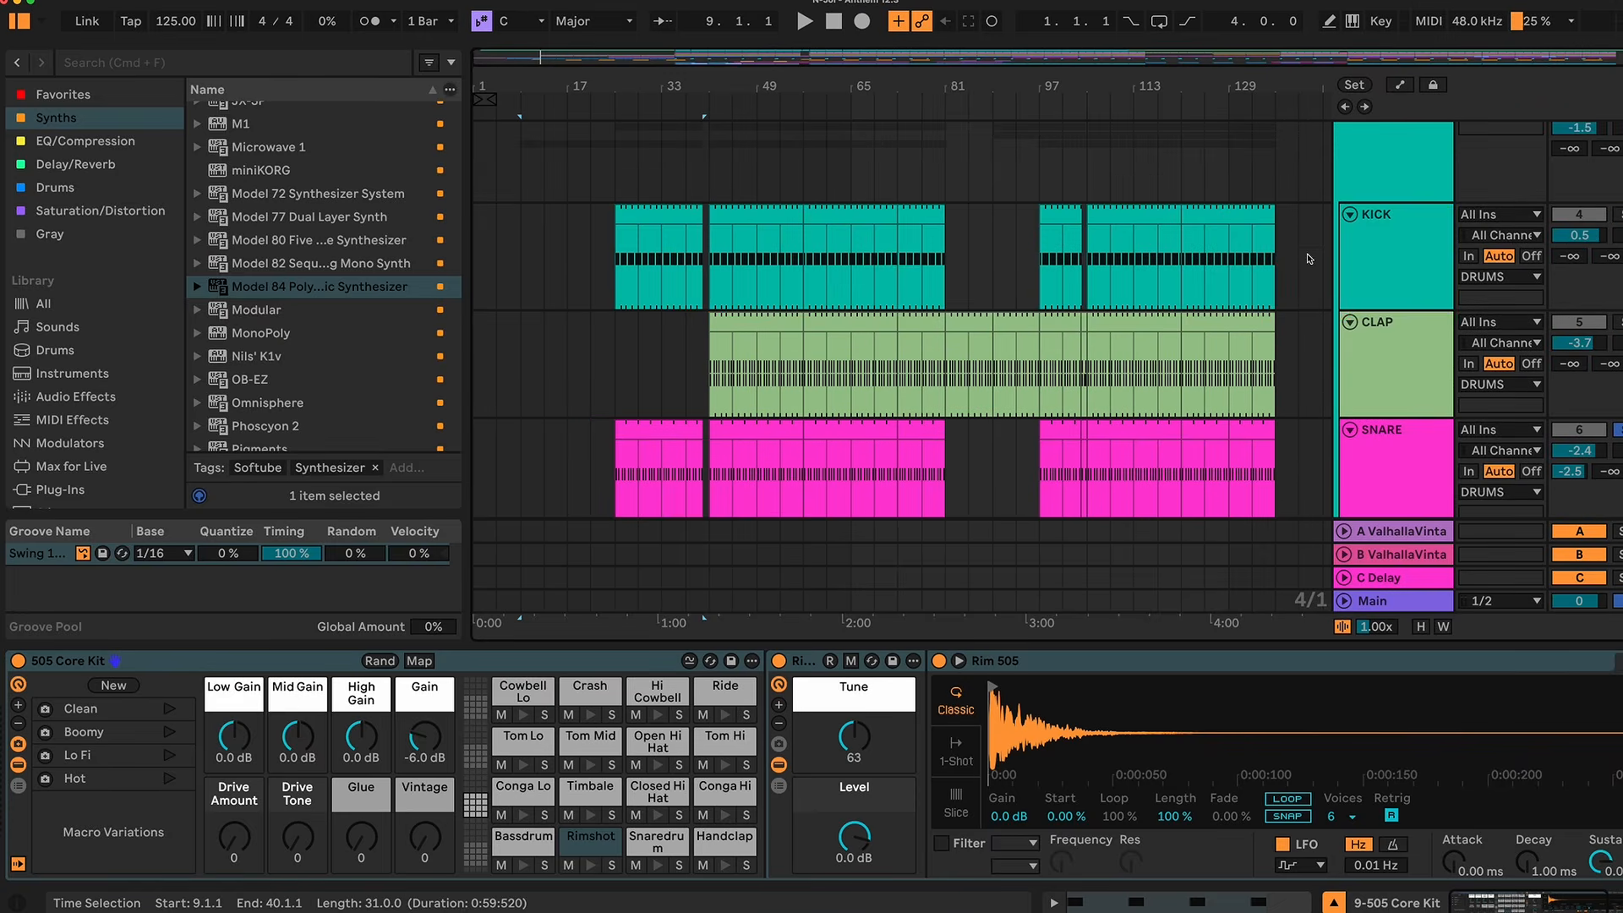
scroll(847, 220, "up", 1)
left_click(739, 267)
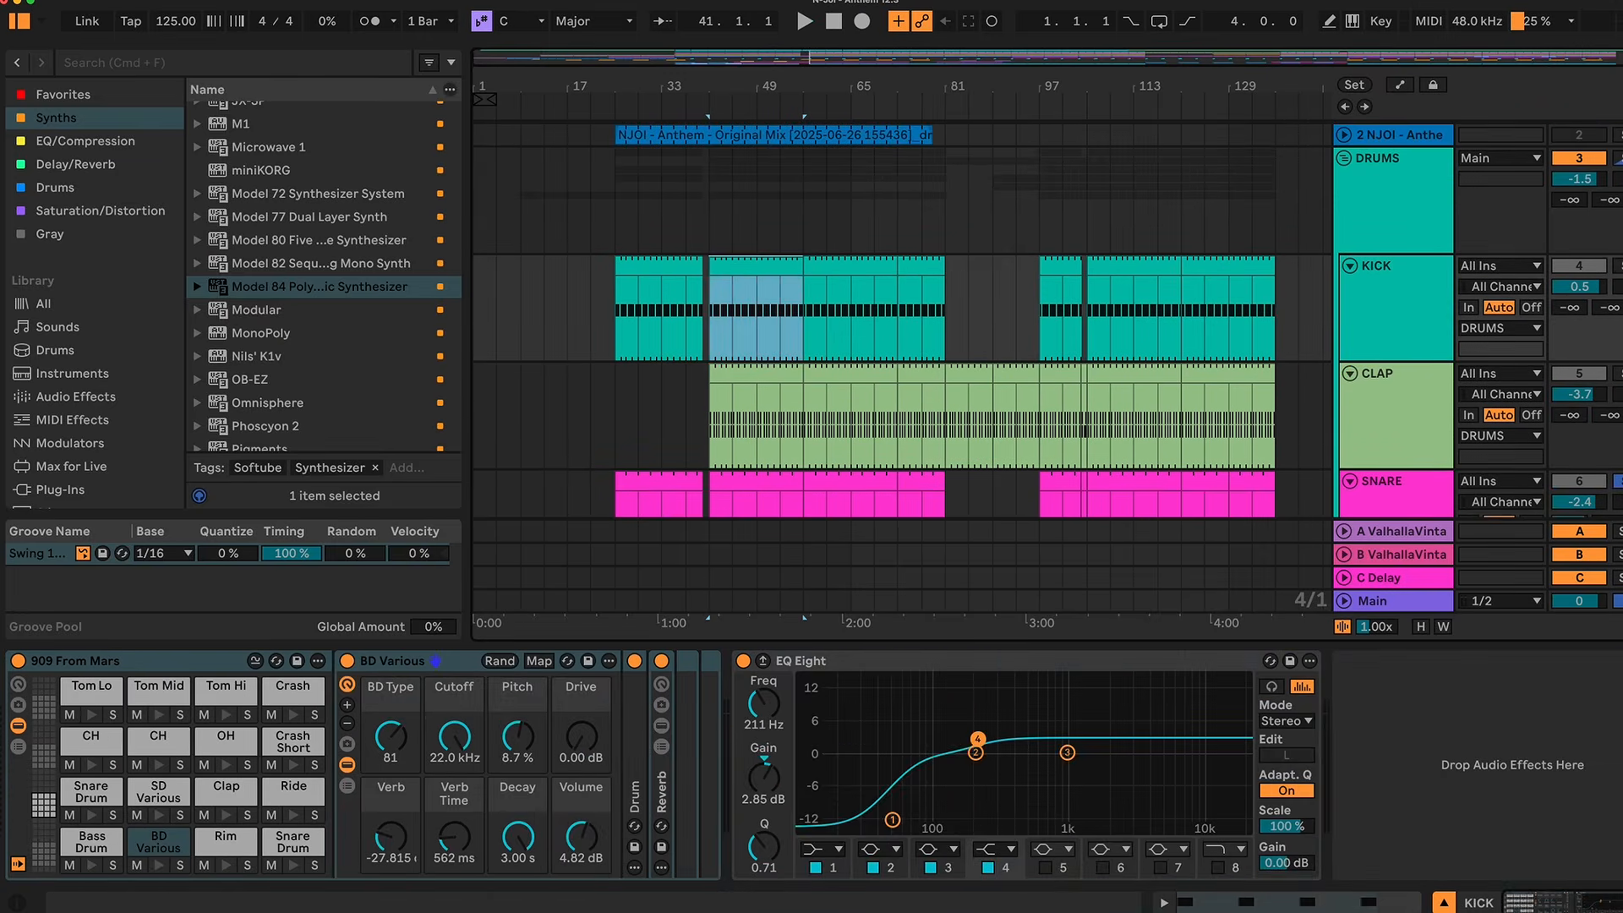
key("space")
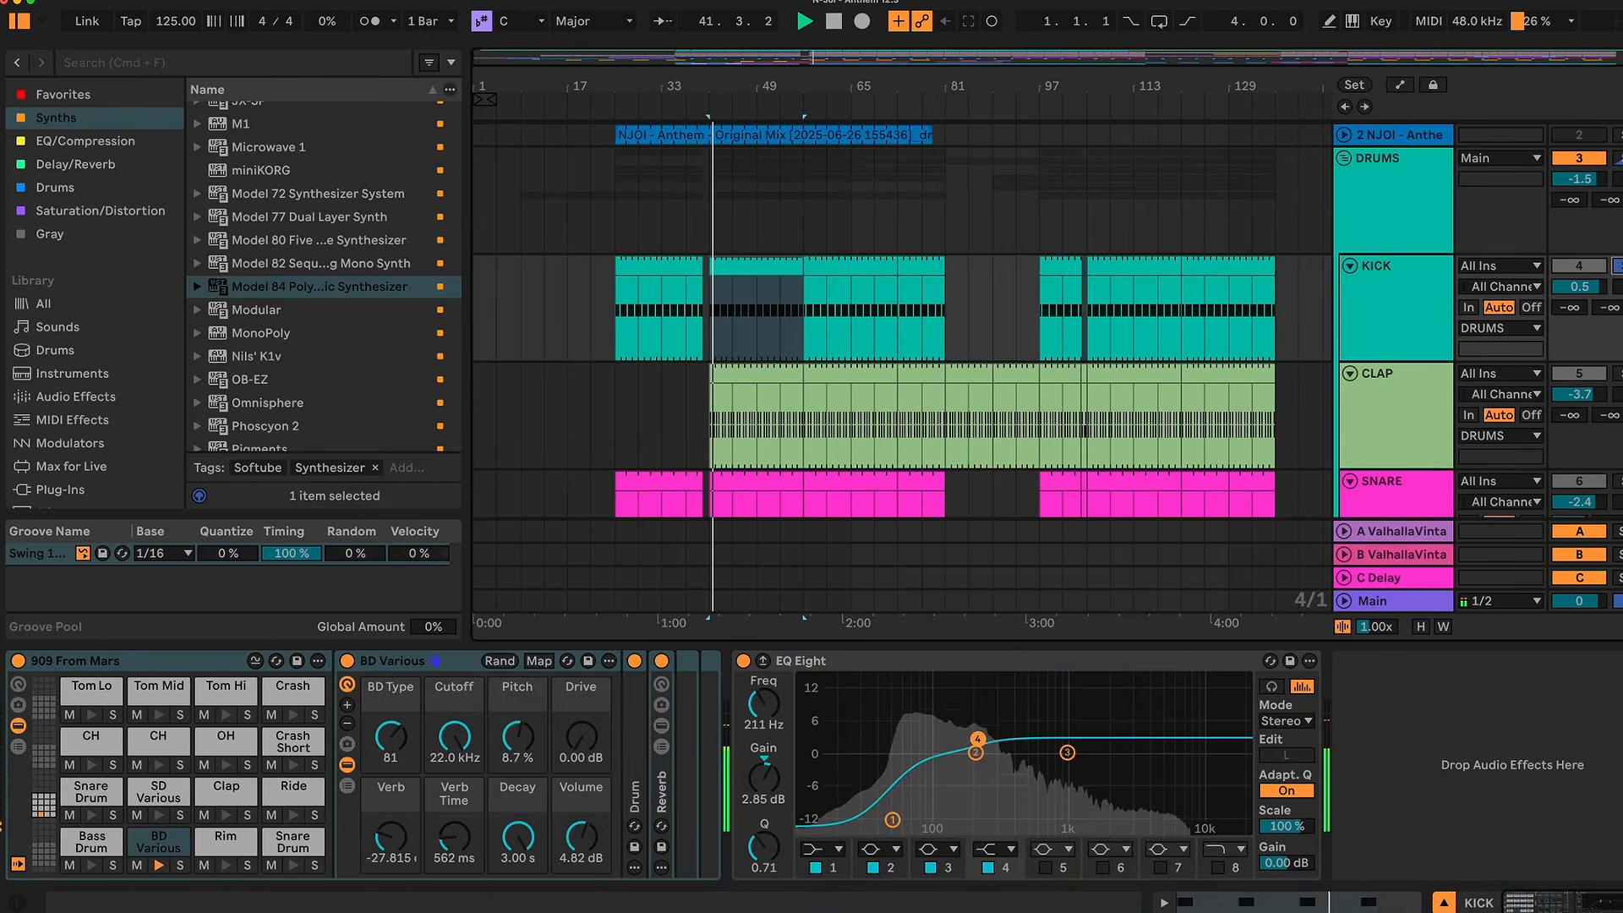
key("space")
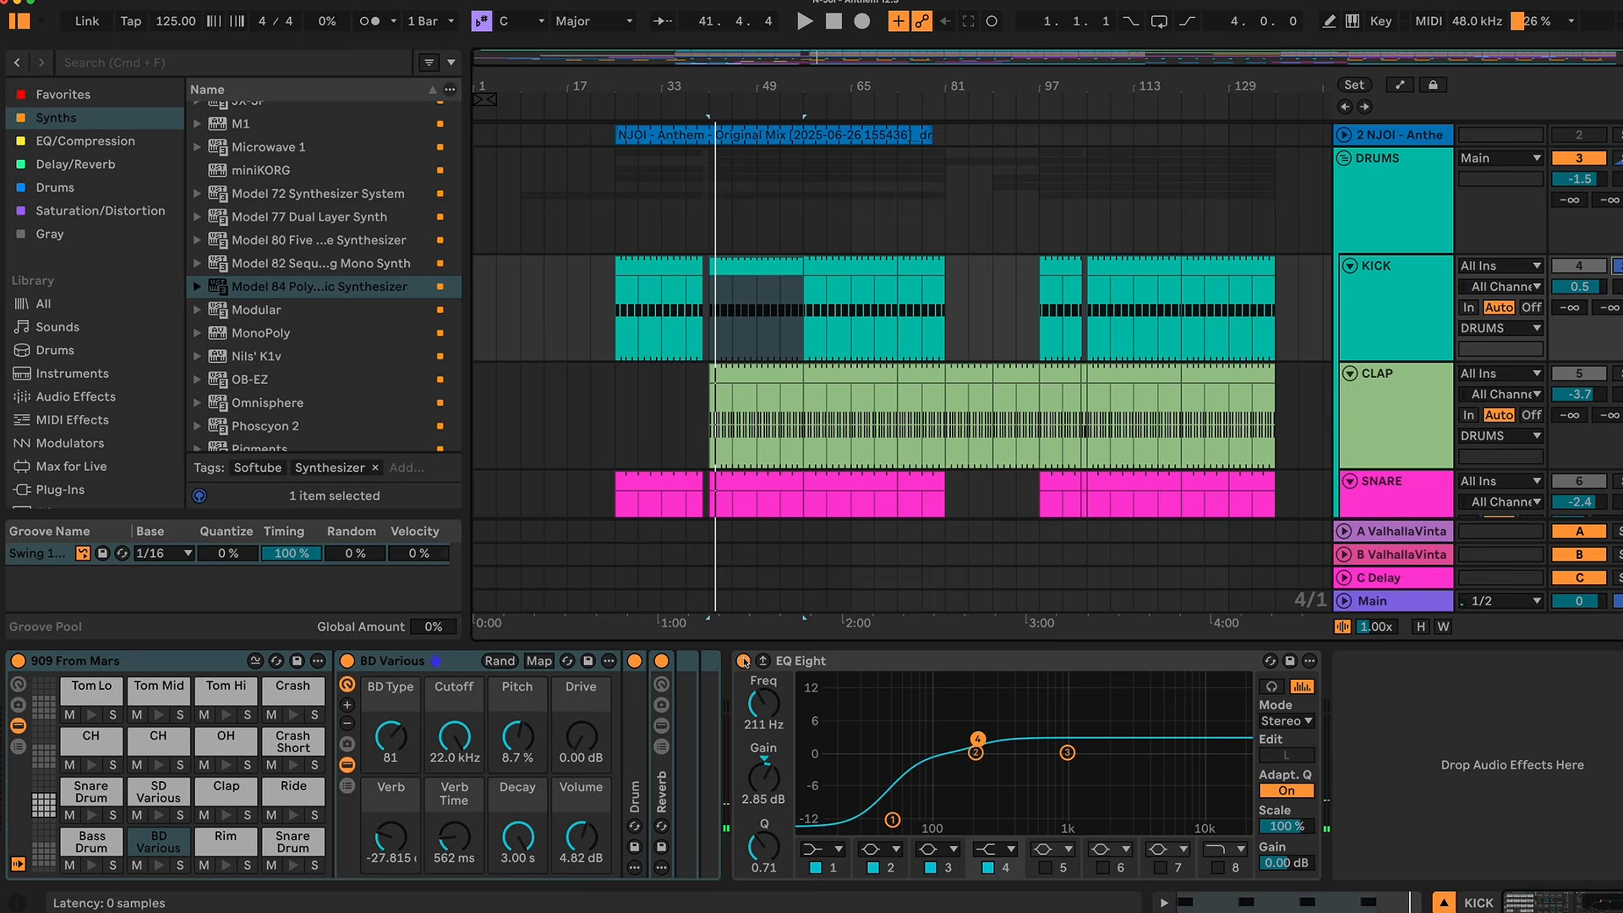
Step: Audition the CLAP track and the SNARE track in solo from bar 41
left_click(1618, 373)
key("space")
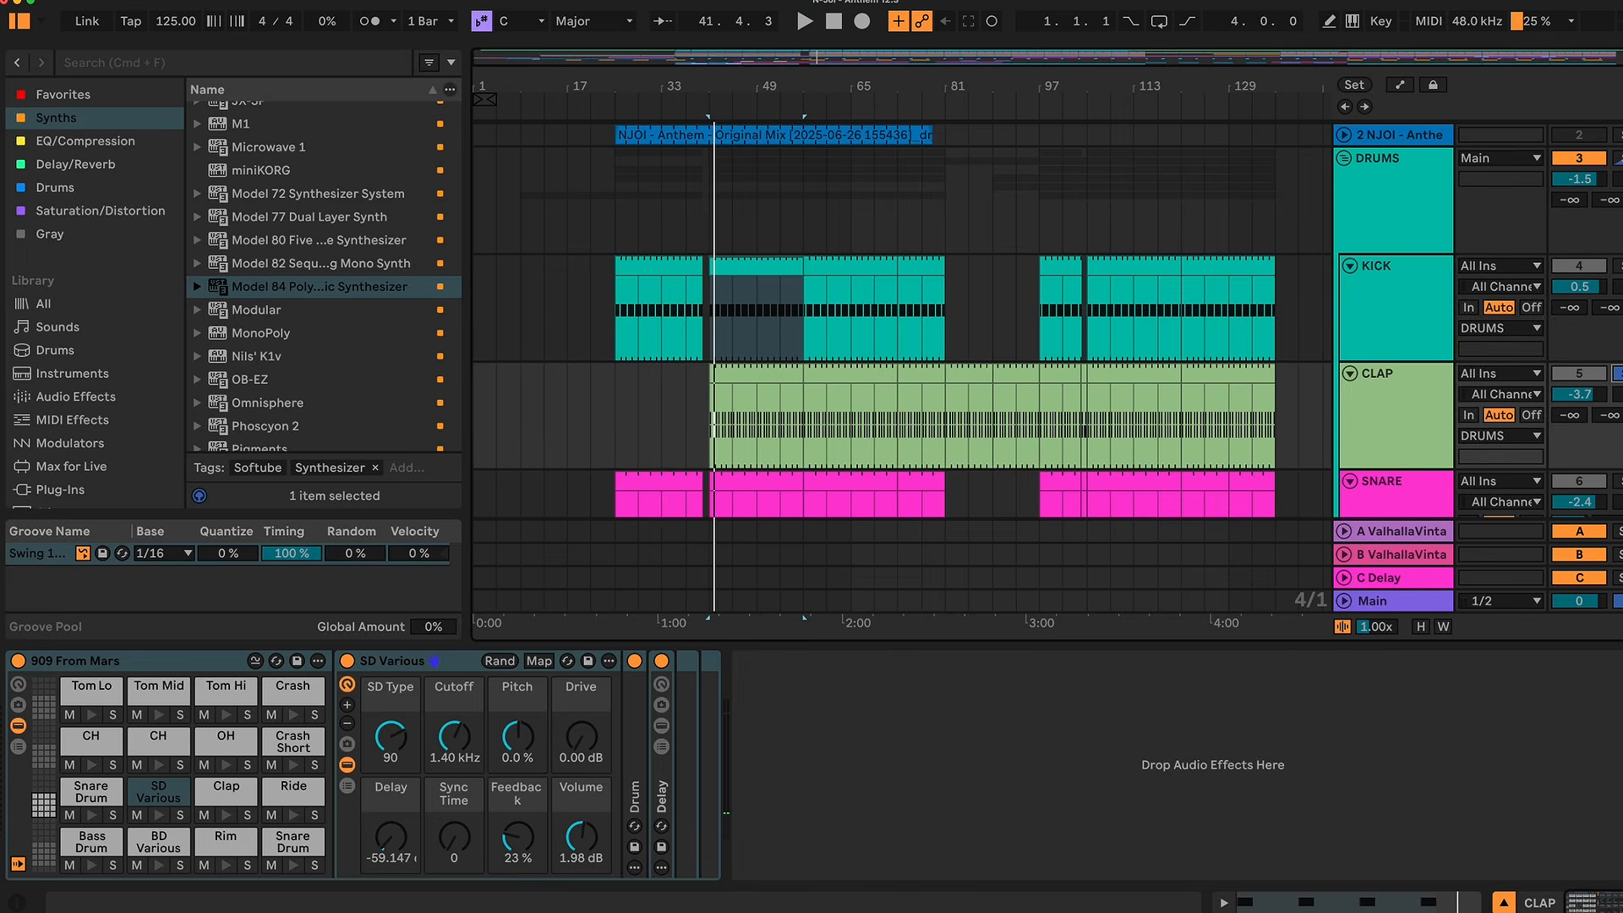
scroll(901, 322, "down", 5)
left_click(1618, 356)
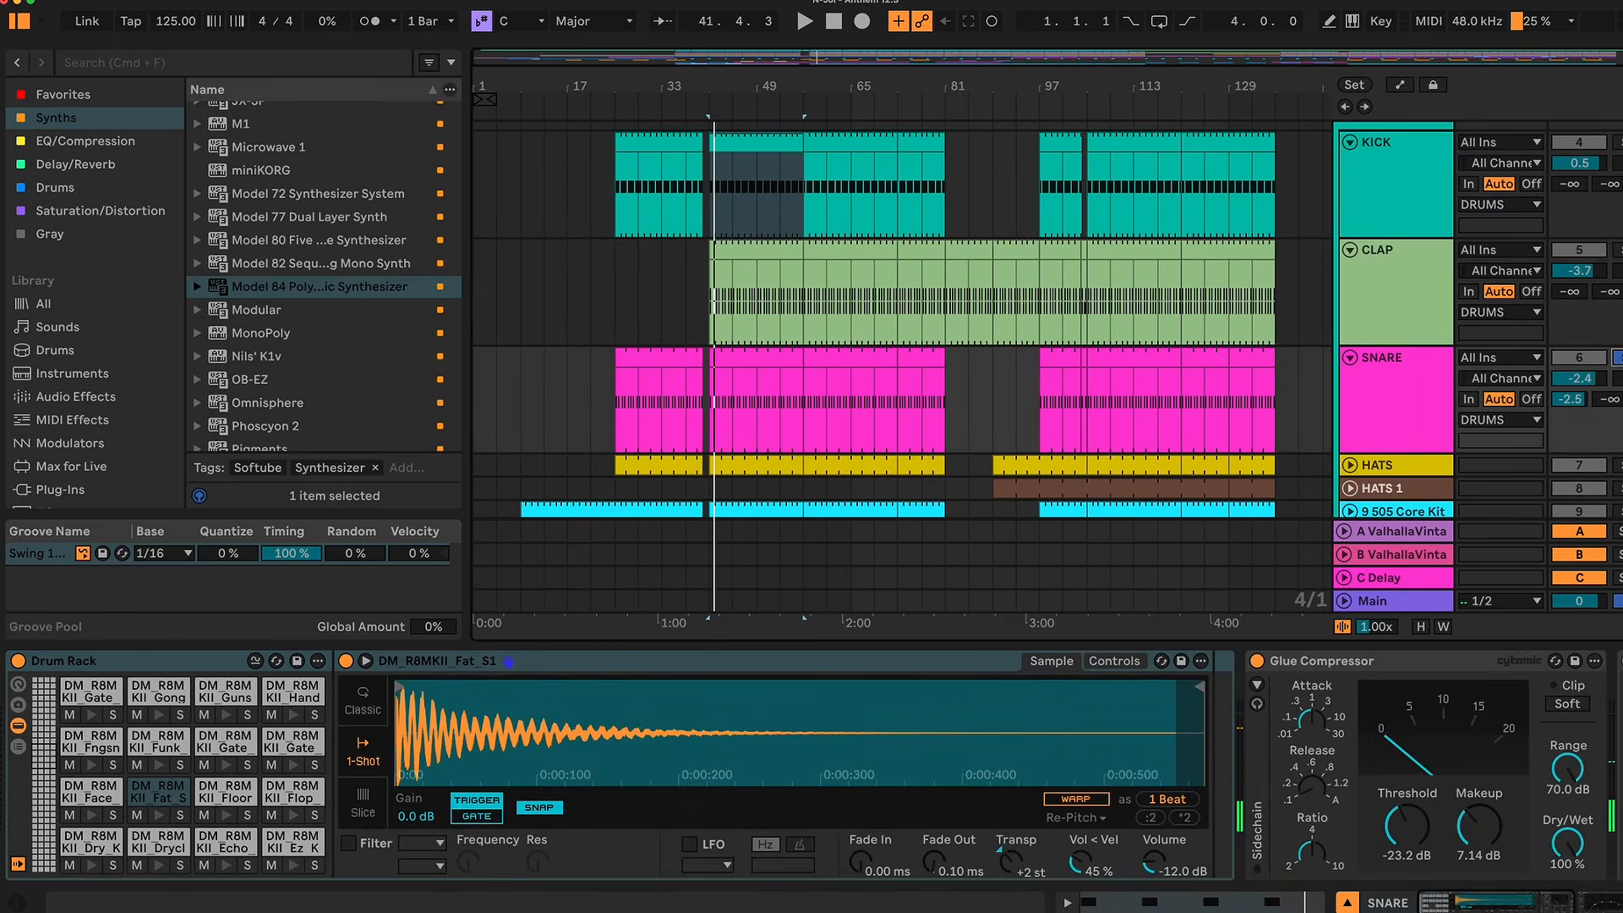
Step: Play the HATS track in solo from bar 41 and open its clip to examine the hi-hat notes
scroll(754, 372, "down", 3)
left_click(754, 373)
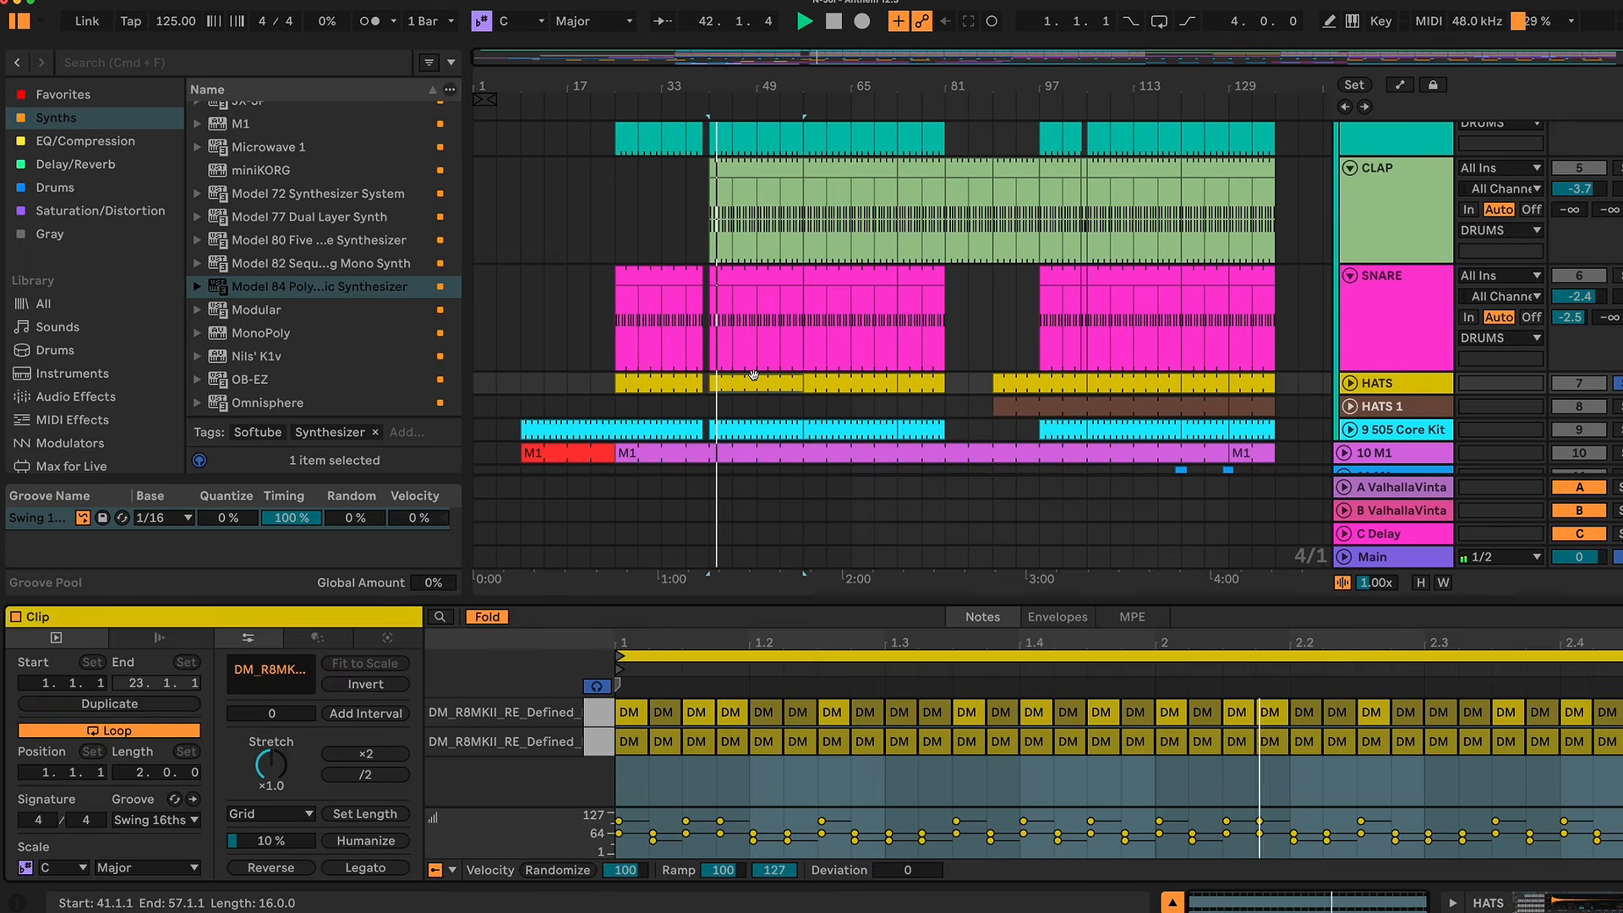
double_click(754, 372)
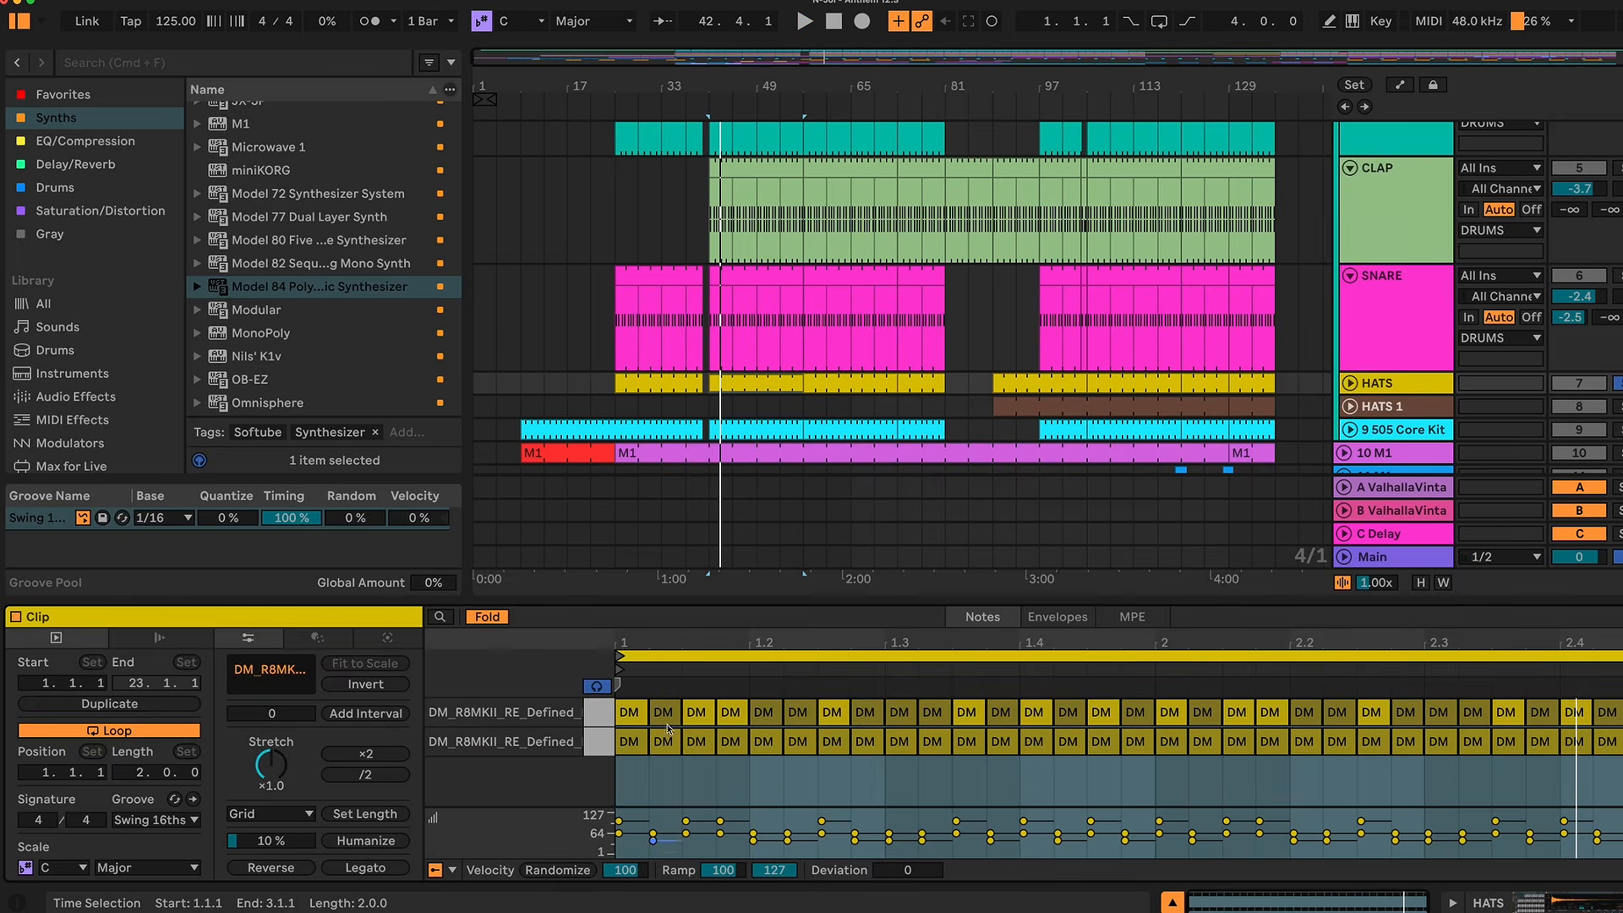
left_click(650, 712)
key("space")
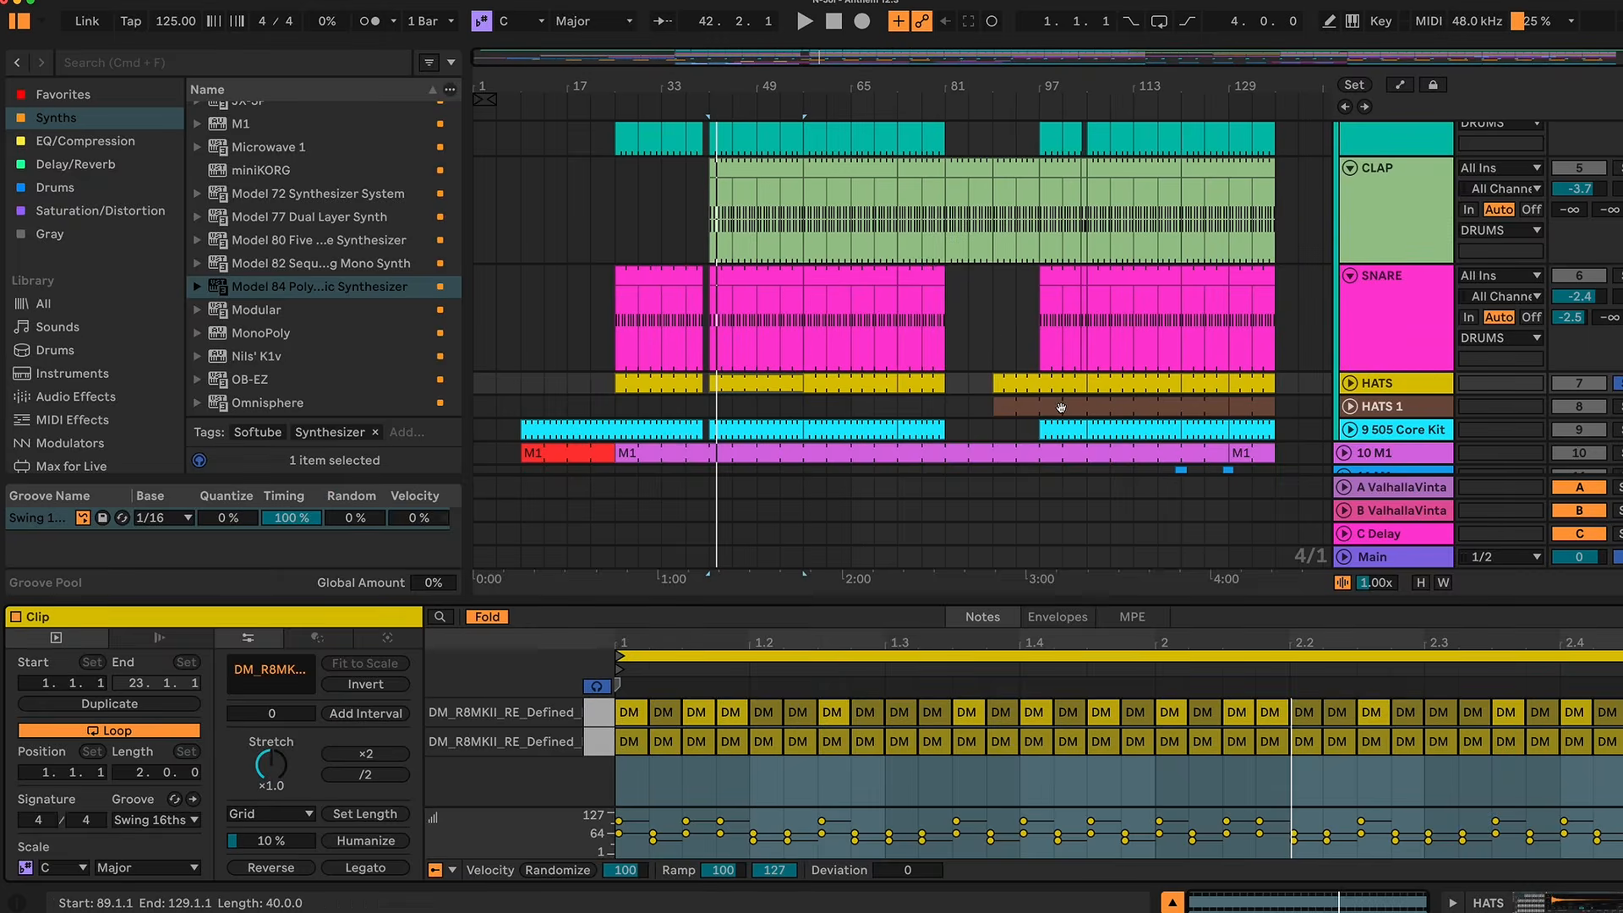
Step: View the notes of the HATS 1 clip at bar 89 and audition the 9 505 Core Kit clip at bar 97
left_click(1061, 409)
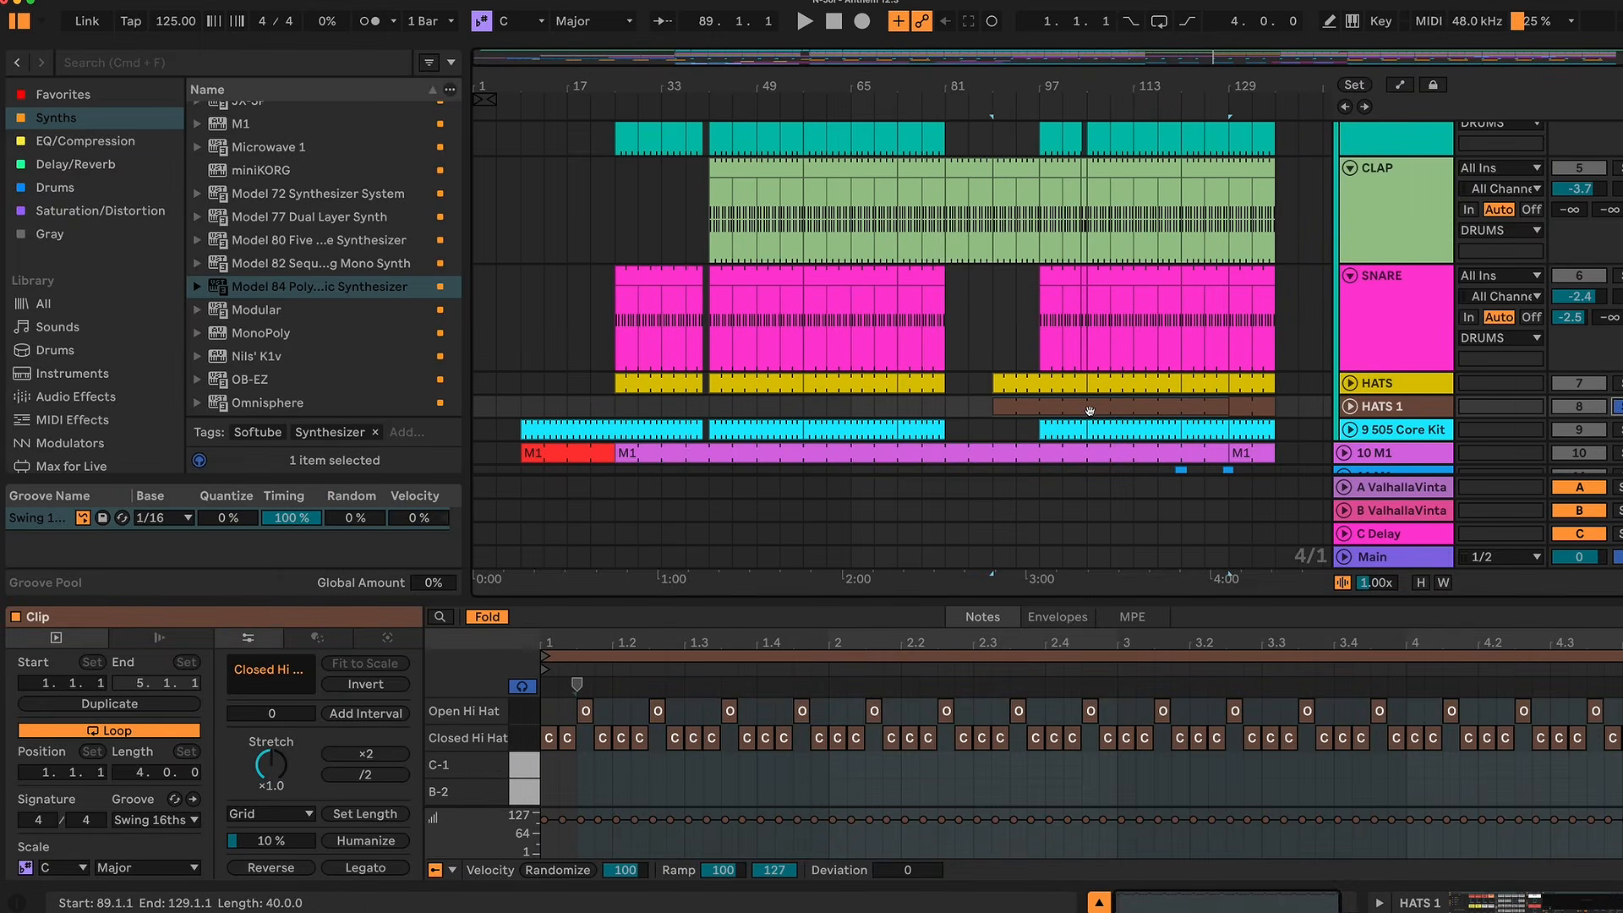
left_click(1049, 431)
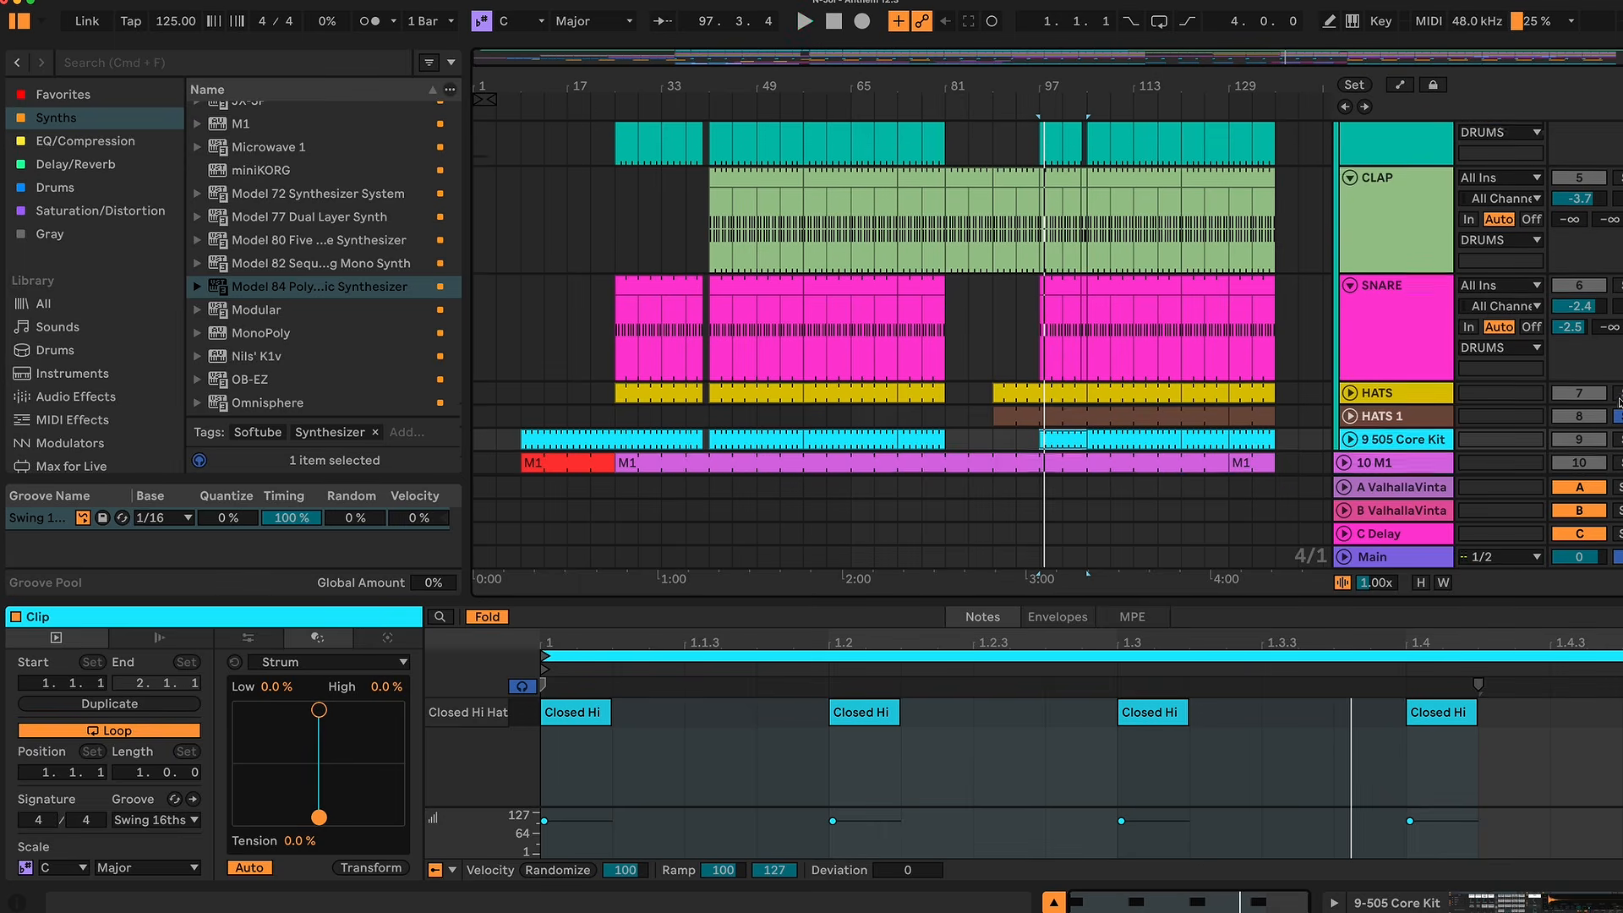
Step: Solo the DRUMS group and play all the drum tracks together from bar 97
scroll(964, 296, "up", 5)
left_click(1618, 167)
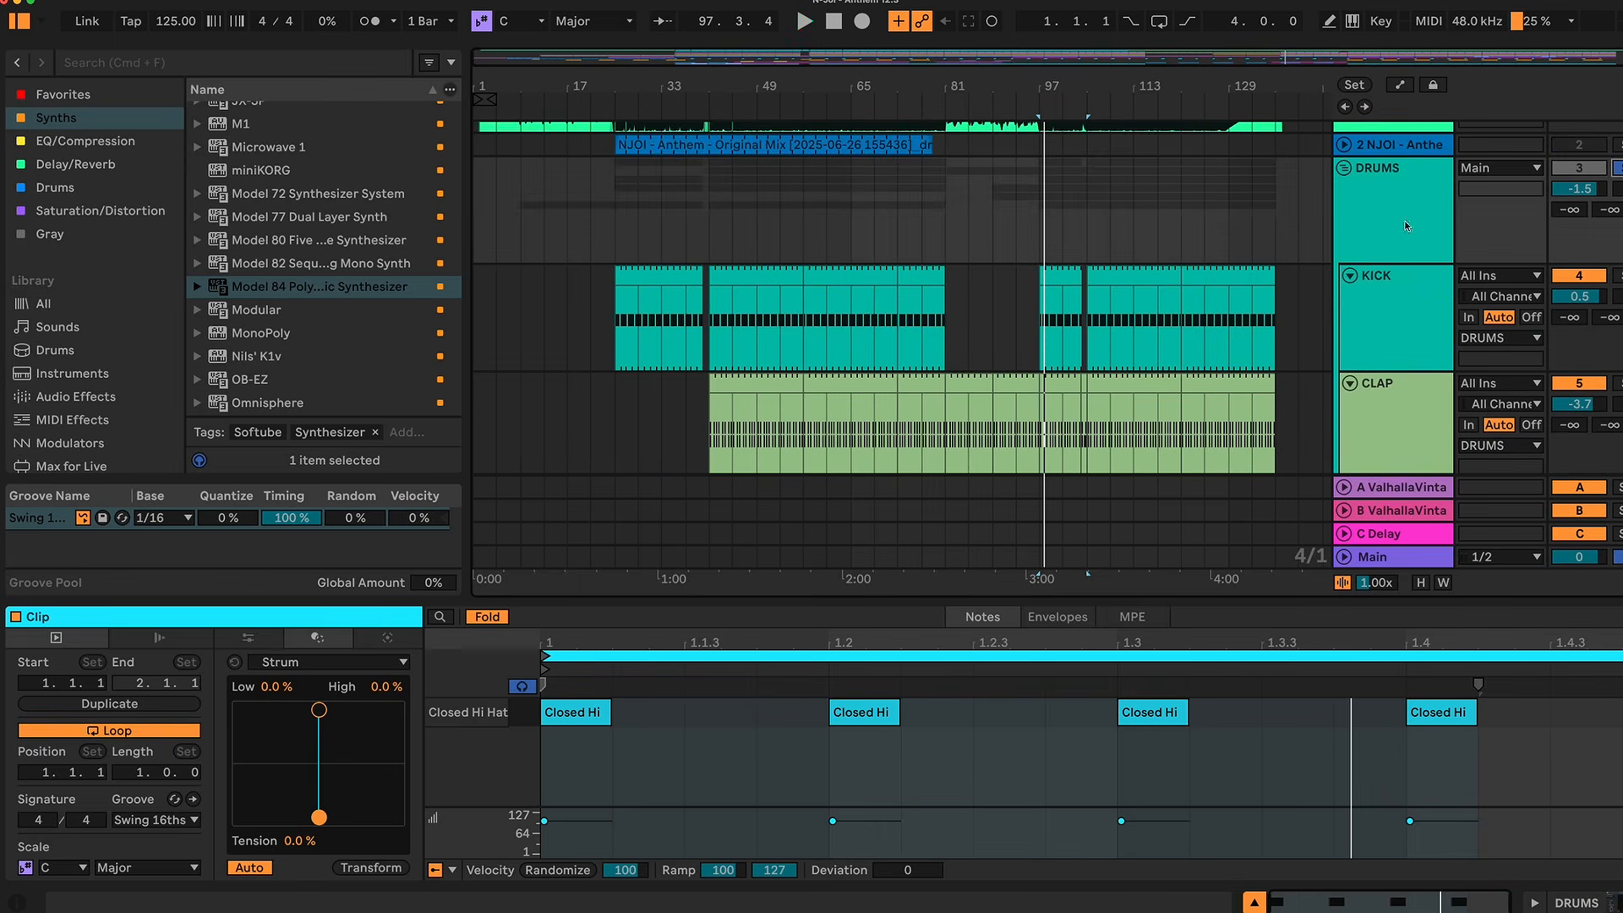
left_click(1053, 279)
key("space")
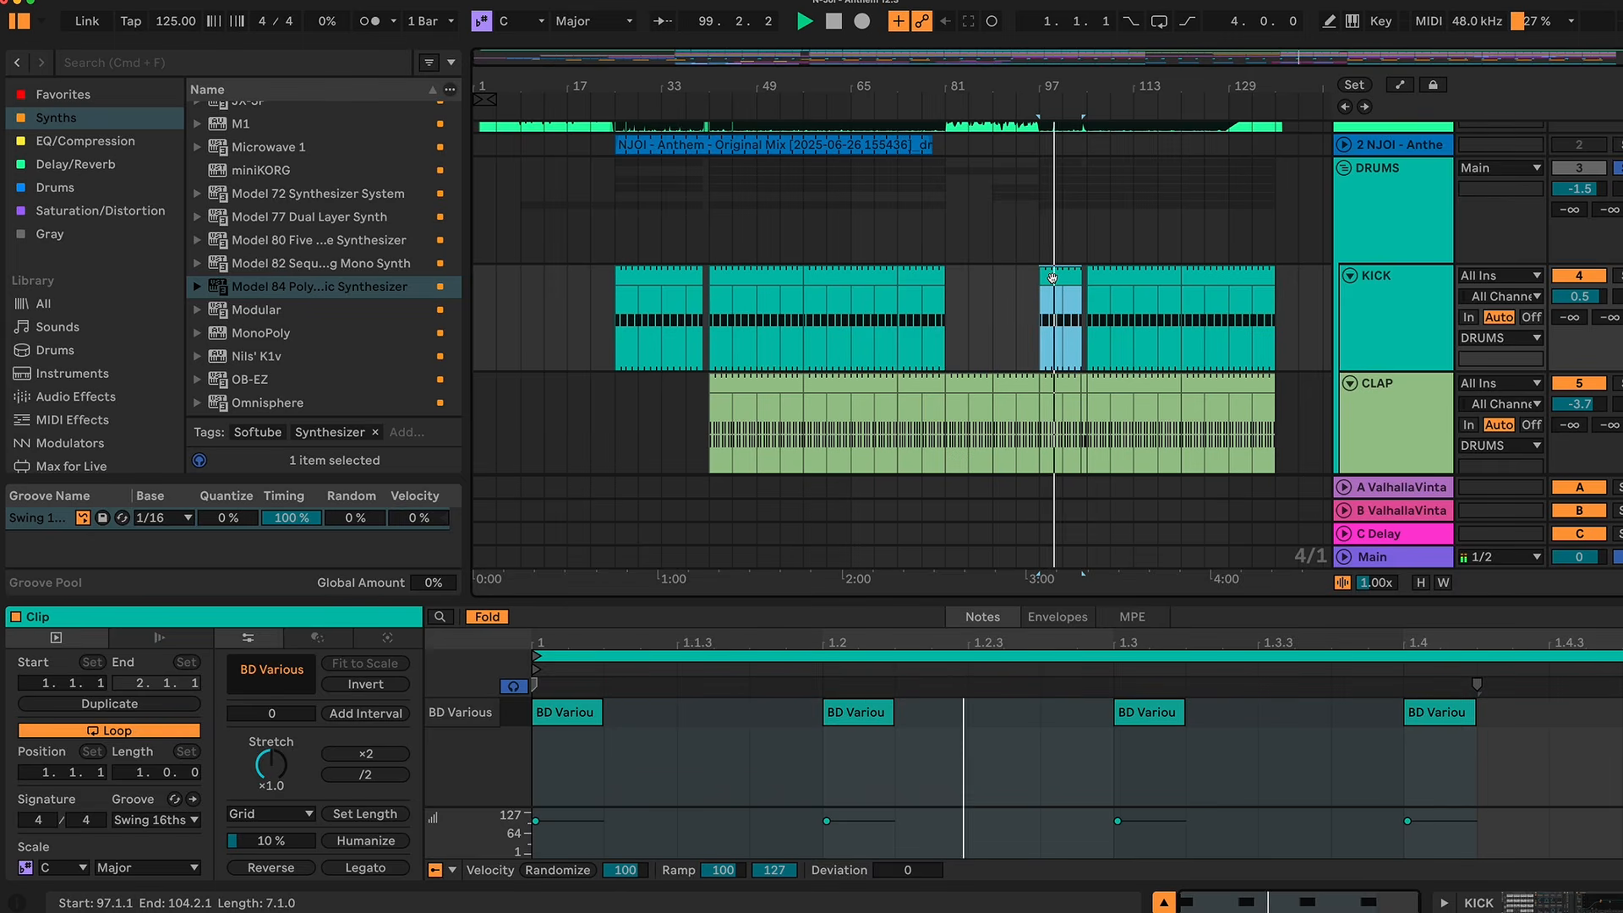
scroll(1053, 281, "down", 5)
scroll(1054, 281, "down", 5)
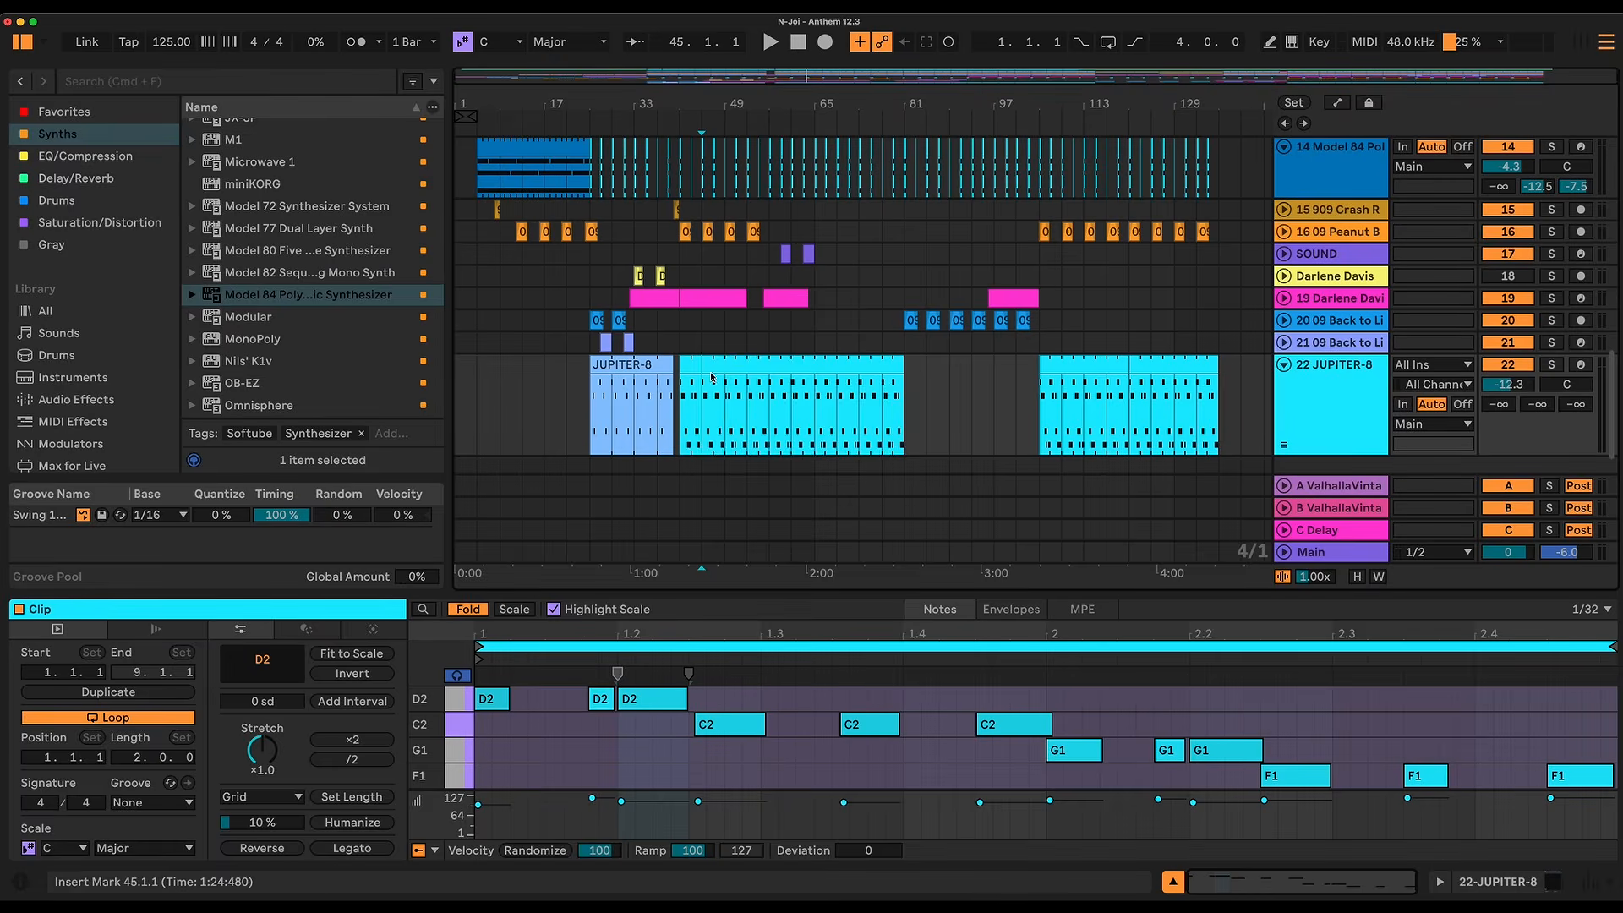
Step: Open the JUPITER-8 clip at bar 41 and play it while examining the D2 notes around beat 1.2
left_click(712, 369)
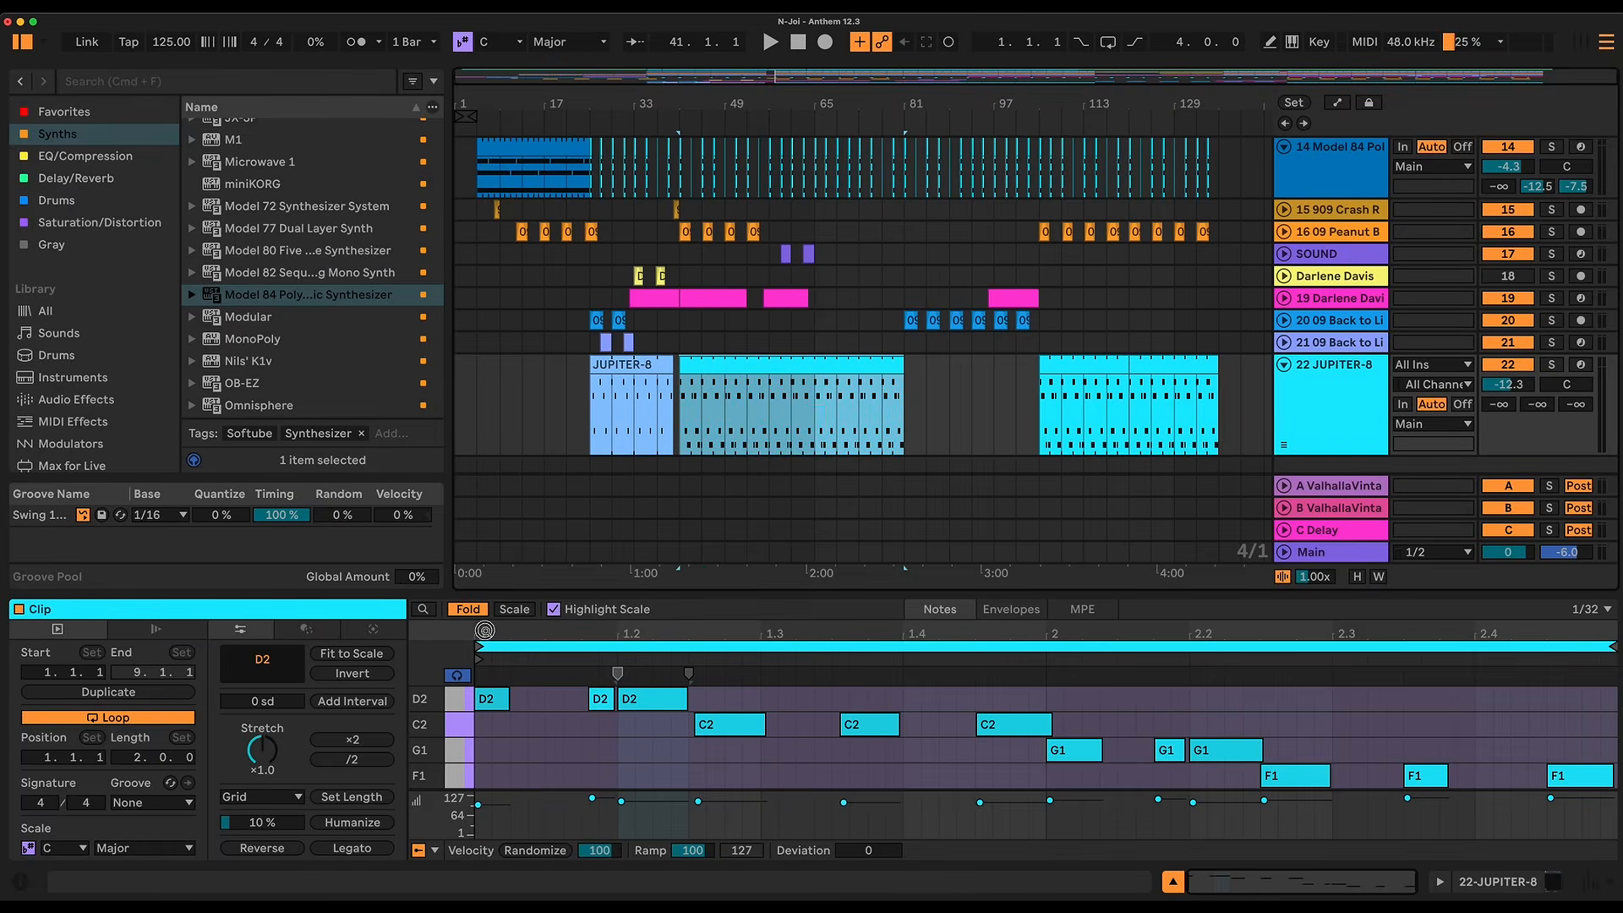
left_click_drag(484, 630, 771, 676)
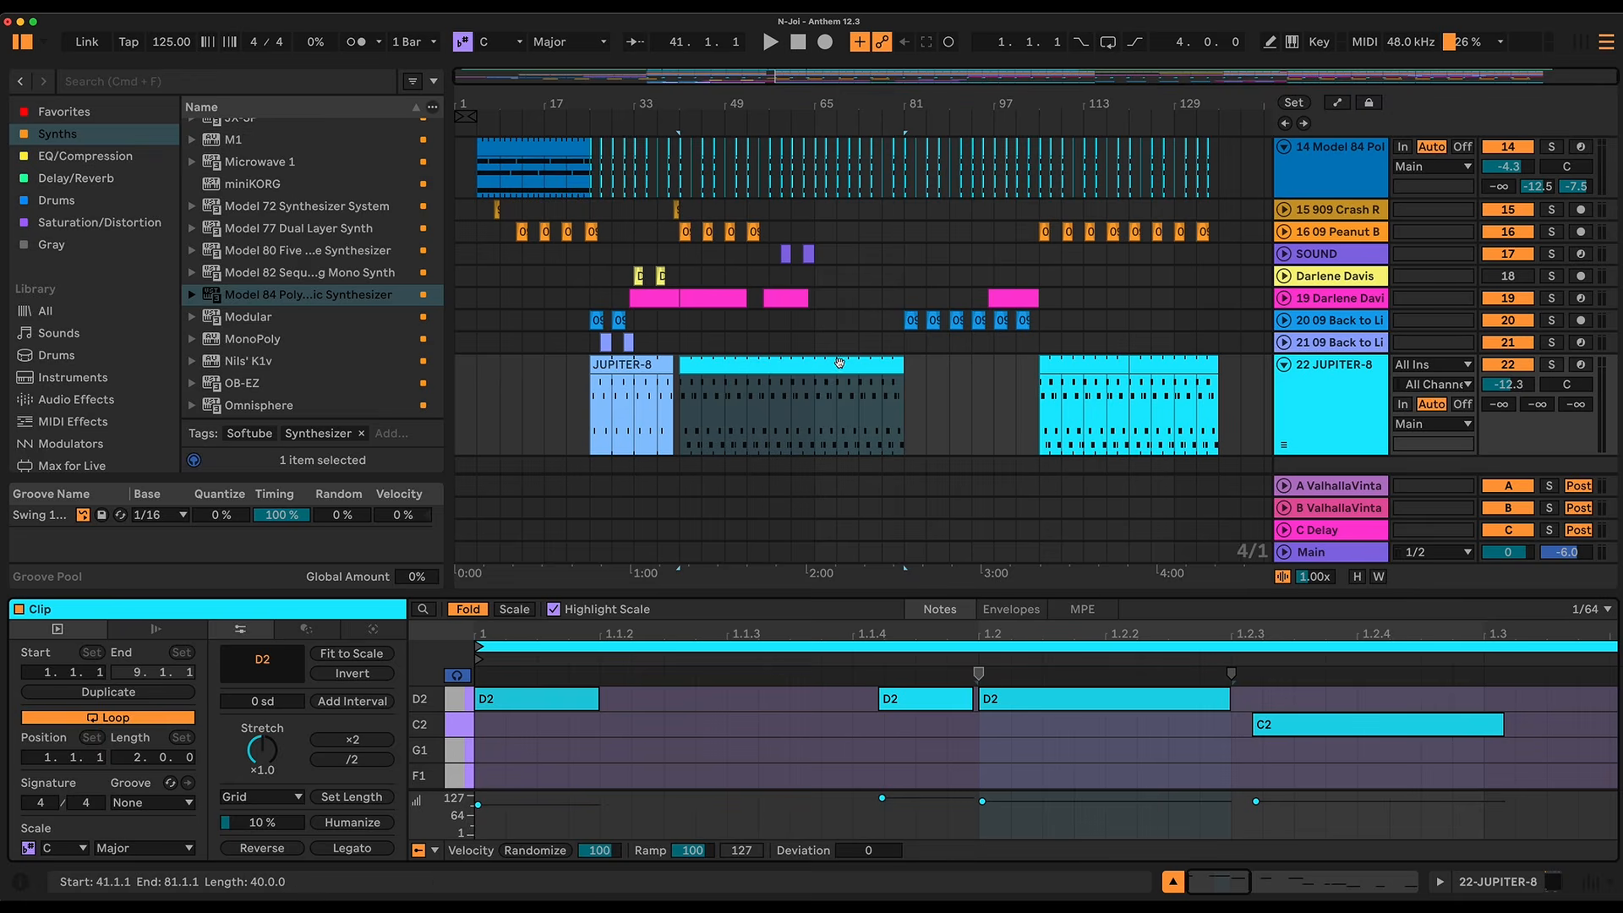
key("space")
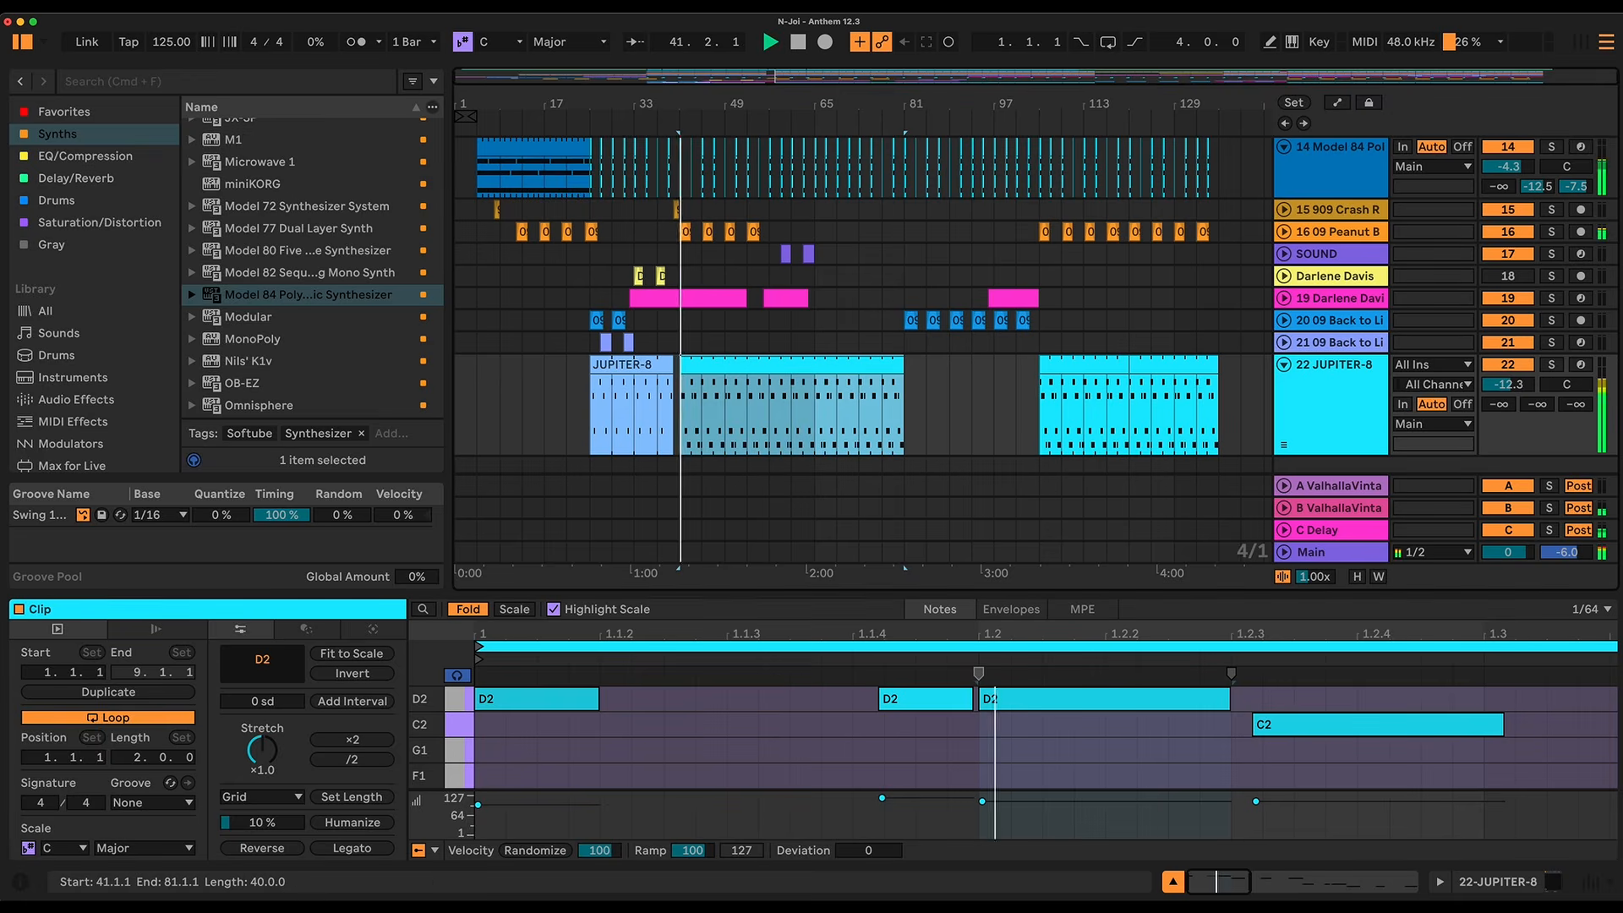
double_click(817, 633)
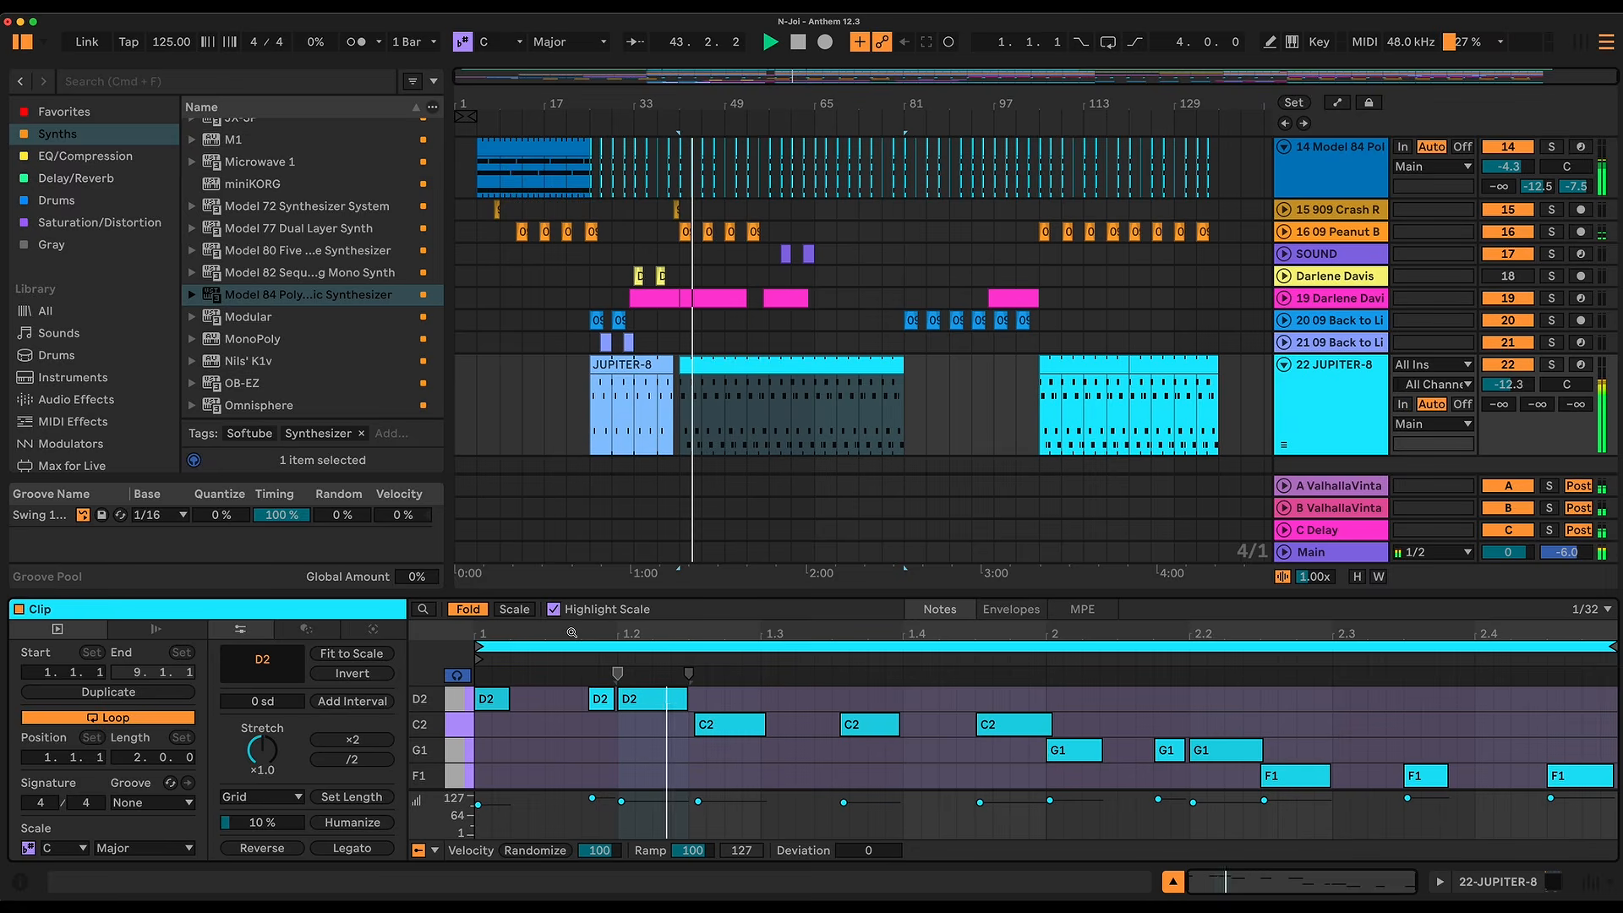
Step: Select the short D2 note just before beat 1.2 and play the JUPITER-8 part again from bar 41
left_click(596, 703)
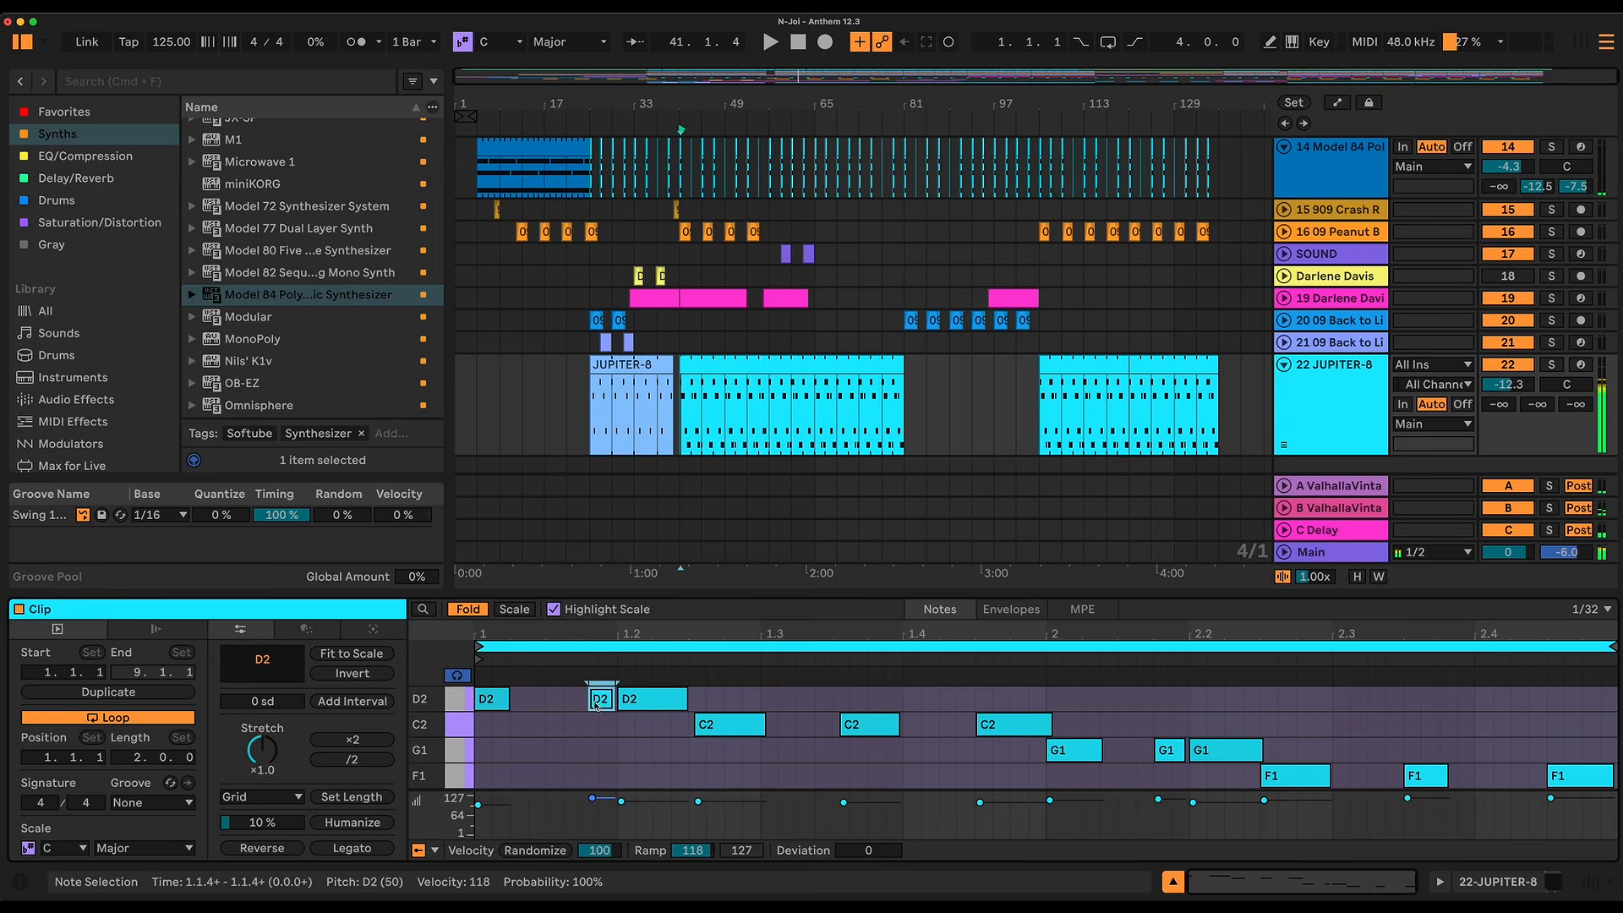
left_click_drag(585, 633, 600, 729)
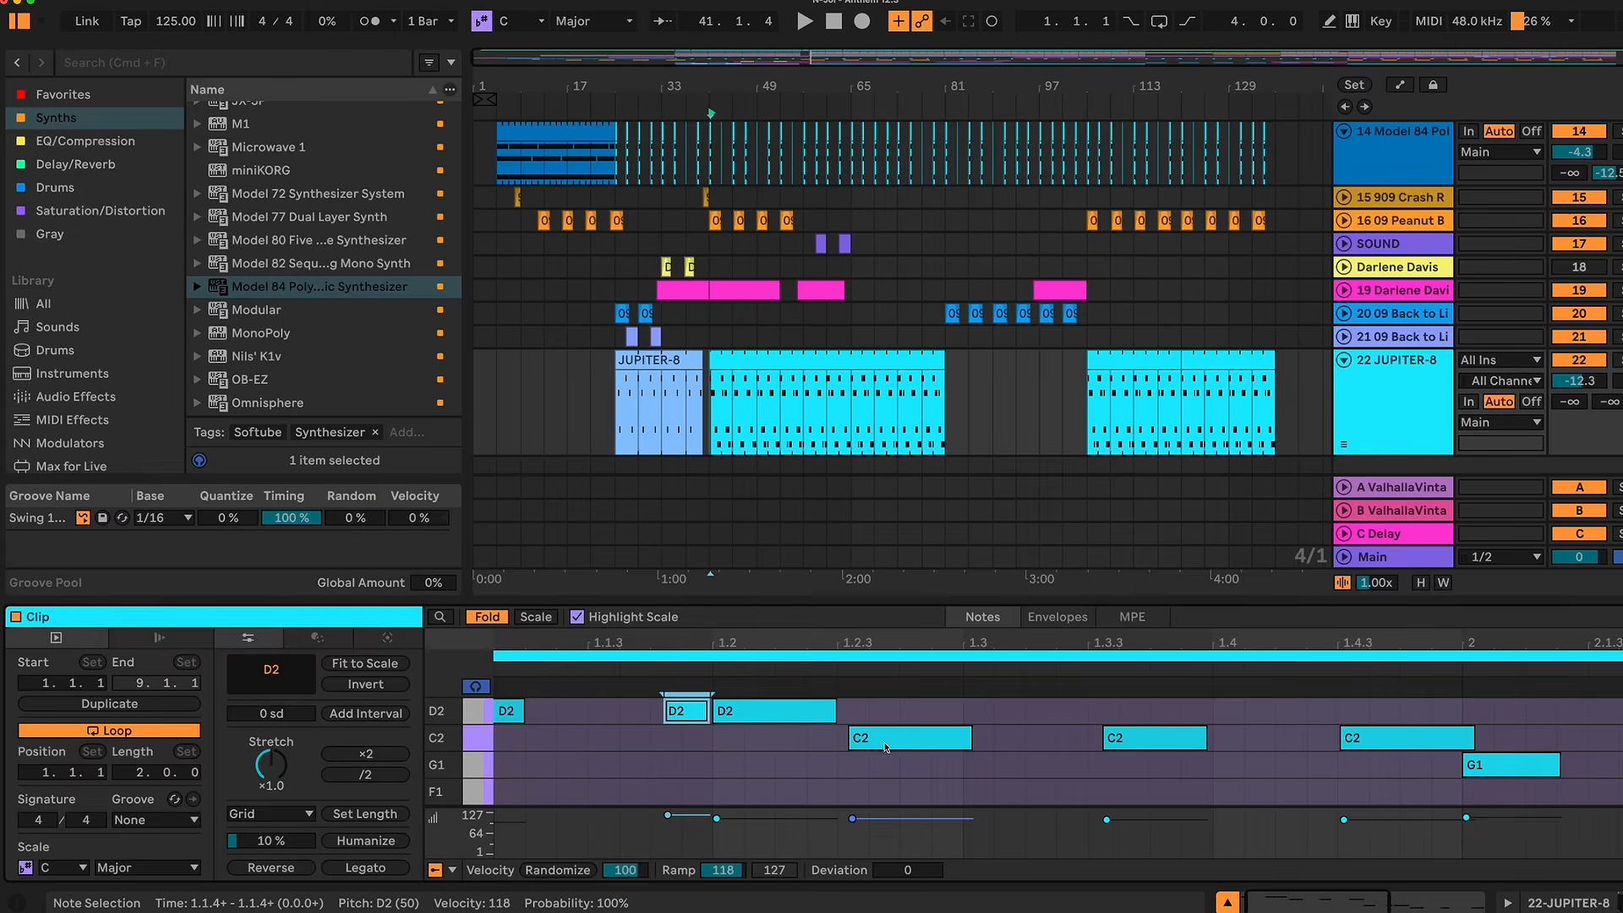
key("space")
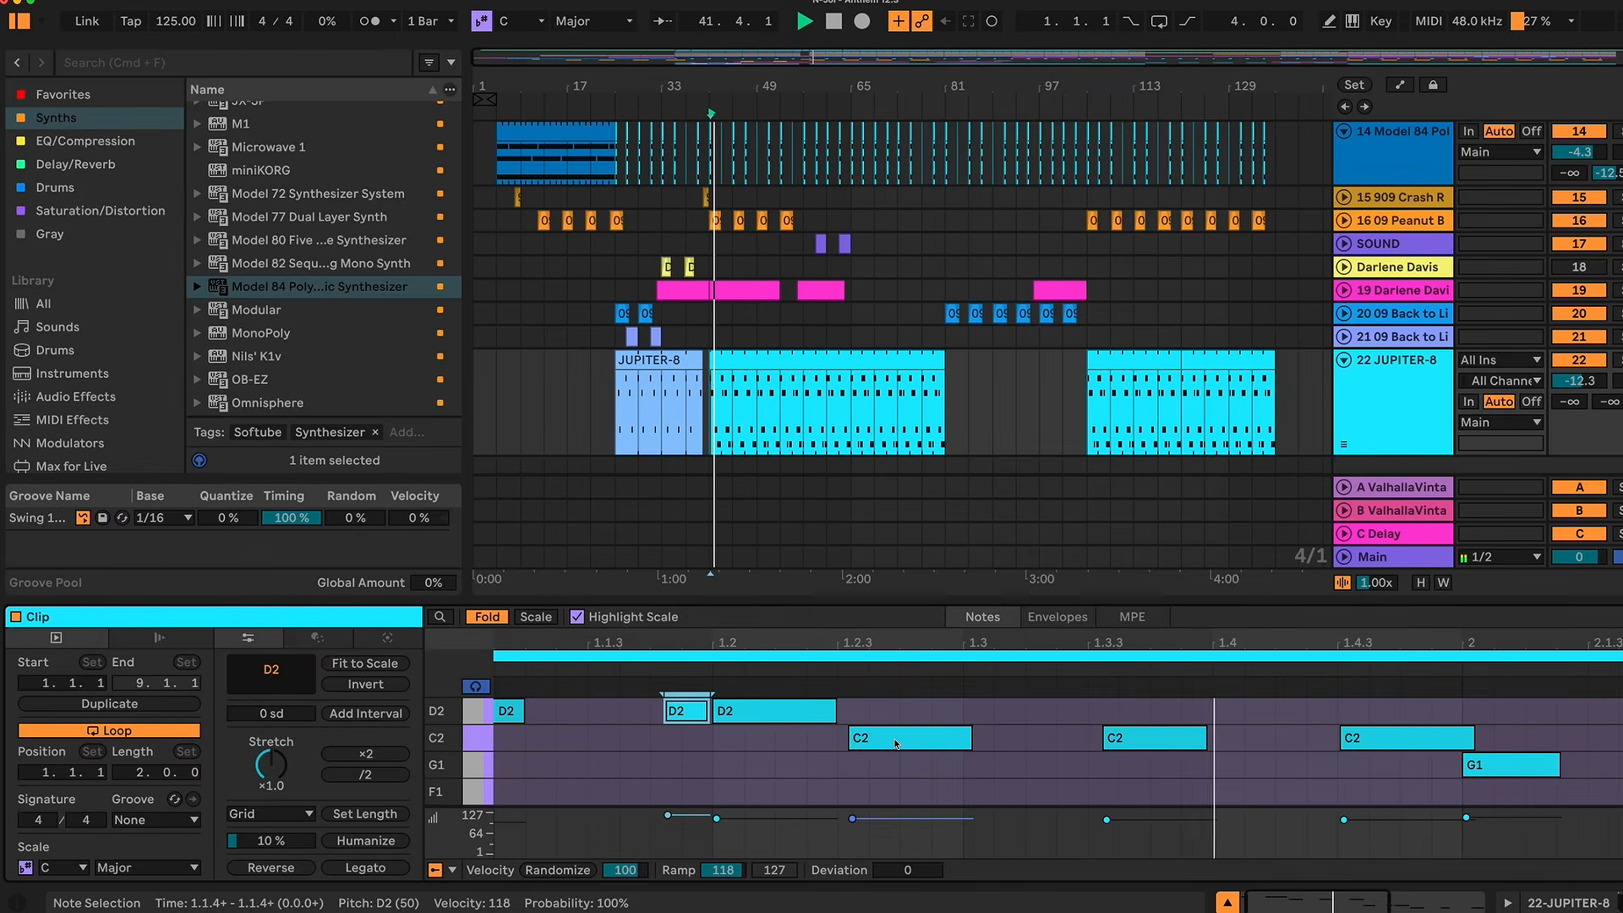
key("space")
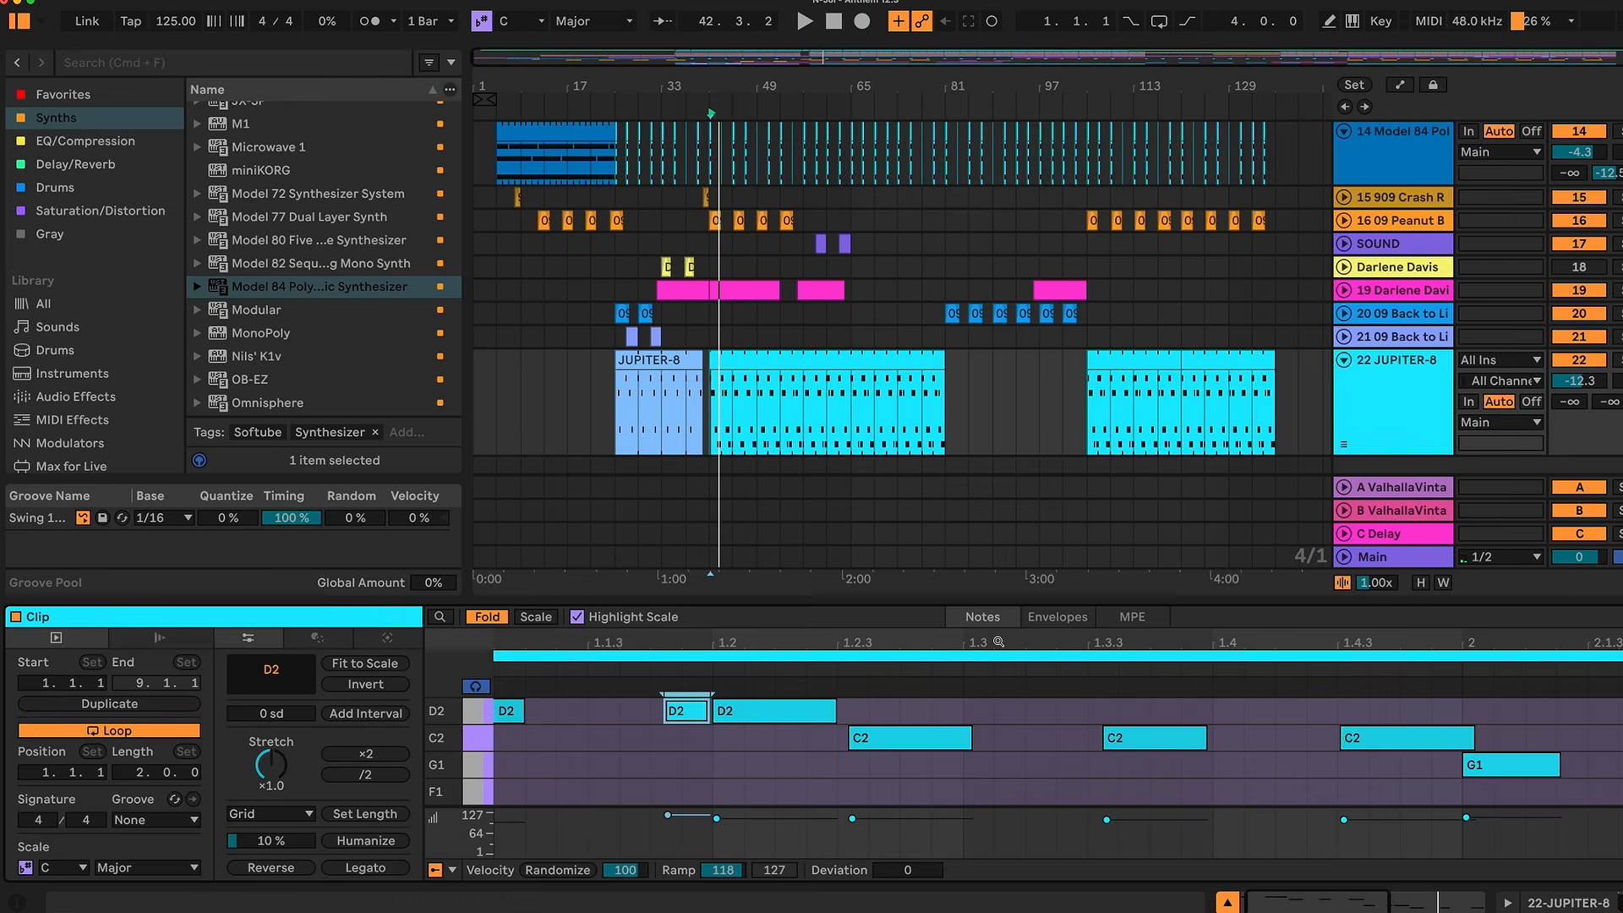
Step: Examine how the C2 notes between beats 1.2.3 and 1.4 of the JUPITER-8 clip sit against the grid
left_click_drag(998, 642, 998, 596)
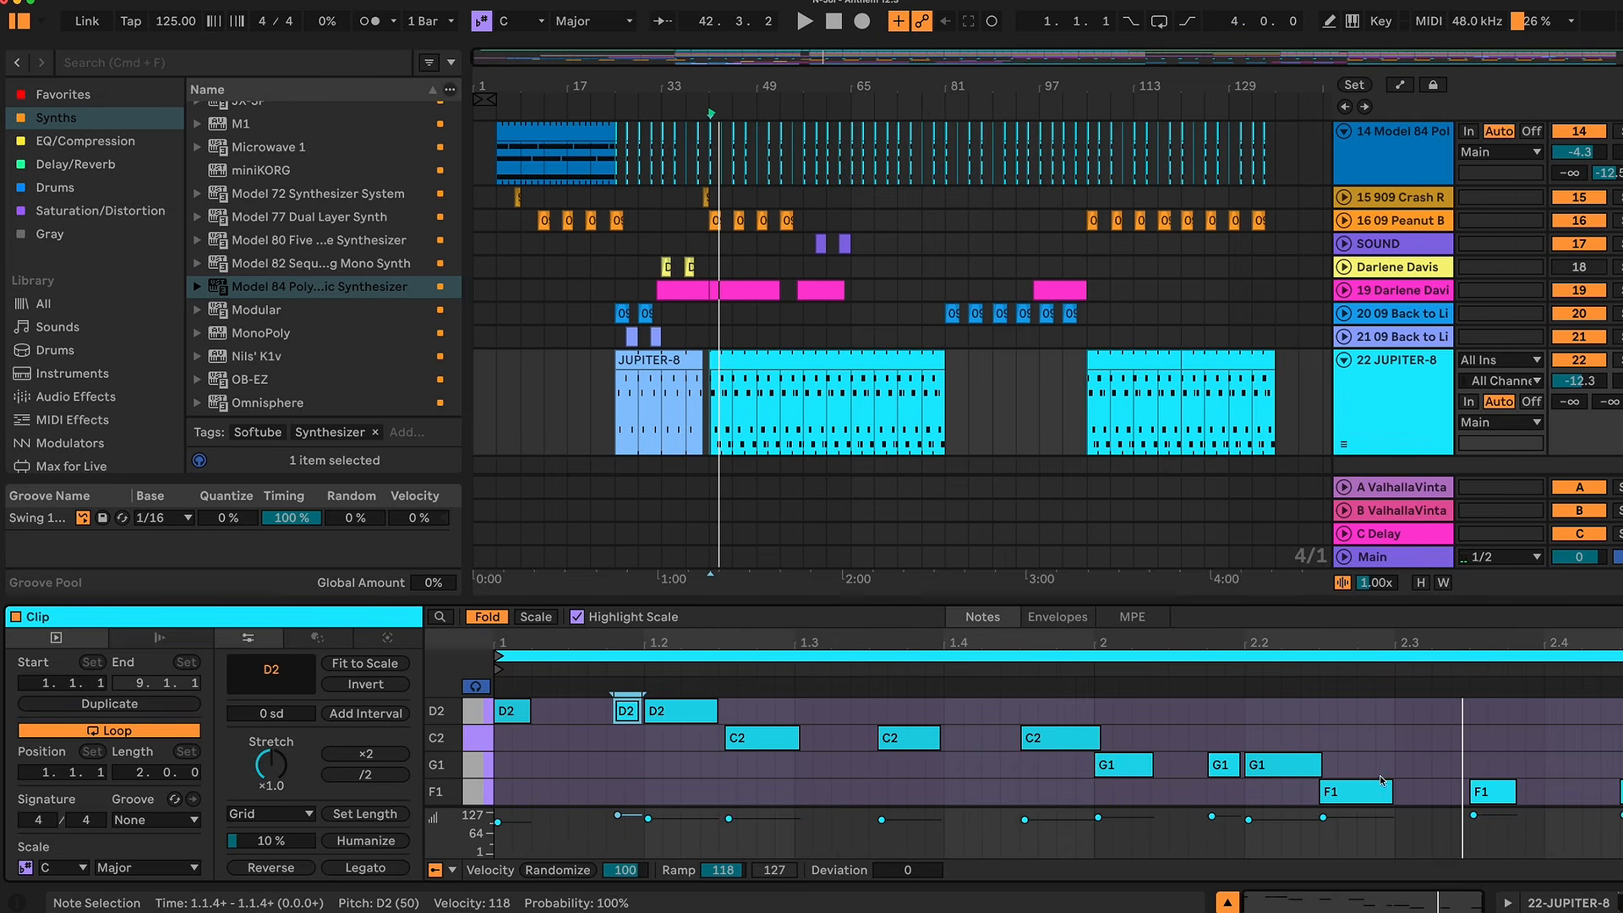
left_click_drag(725, 643, 725, 717)
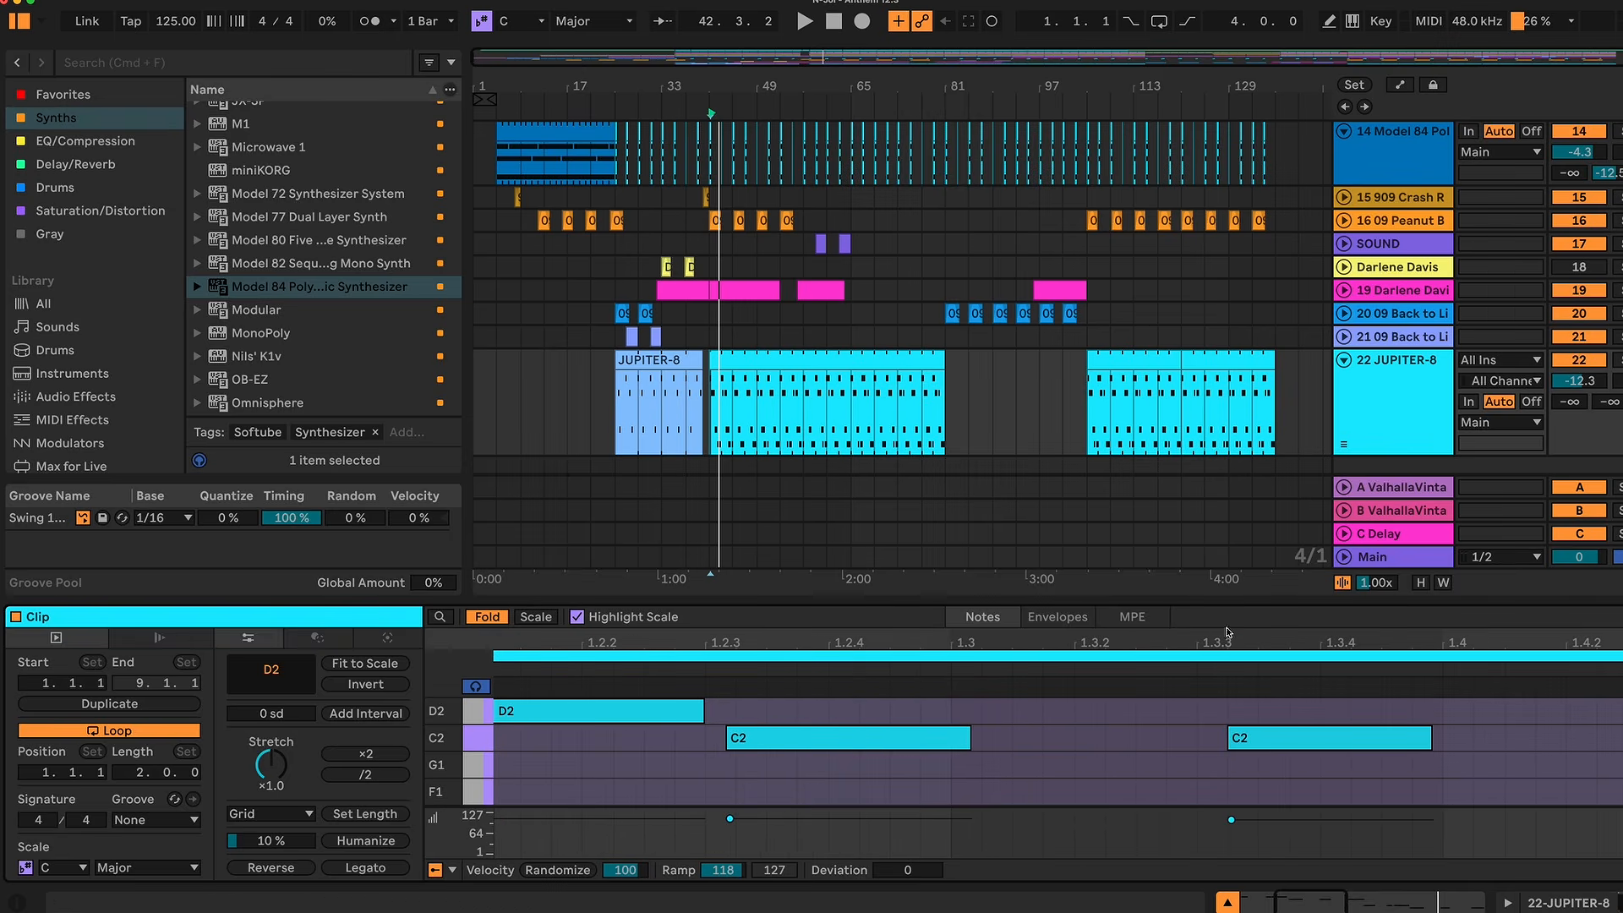
left_click_drag(726, 642, 725, 596)
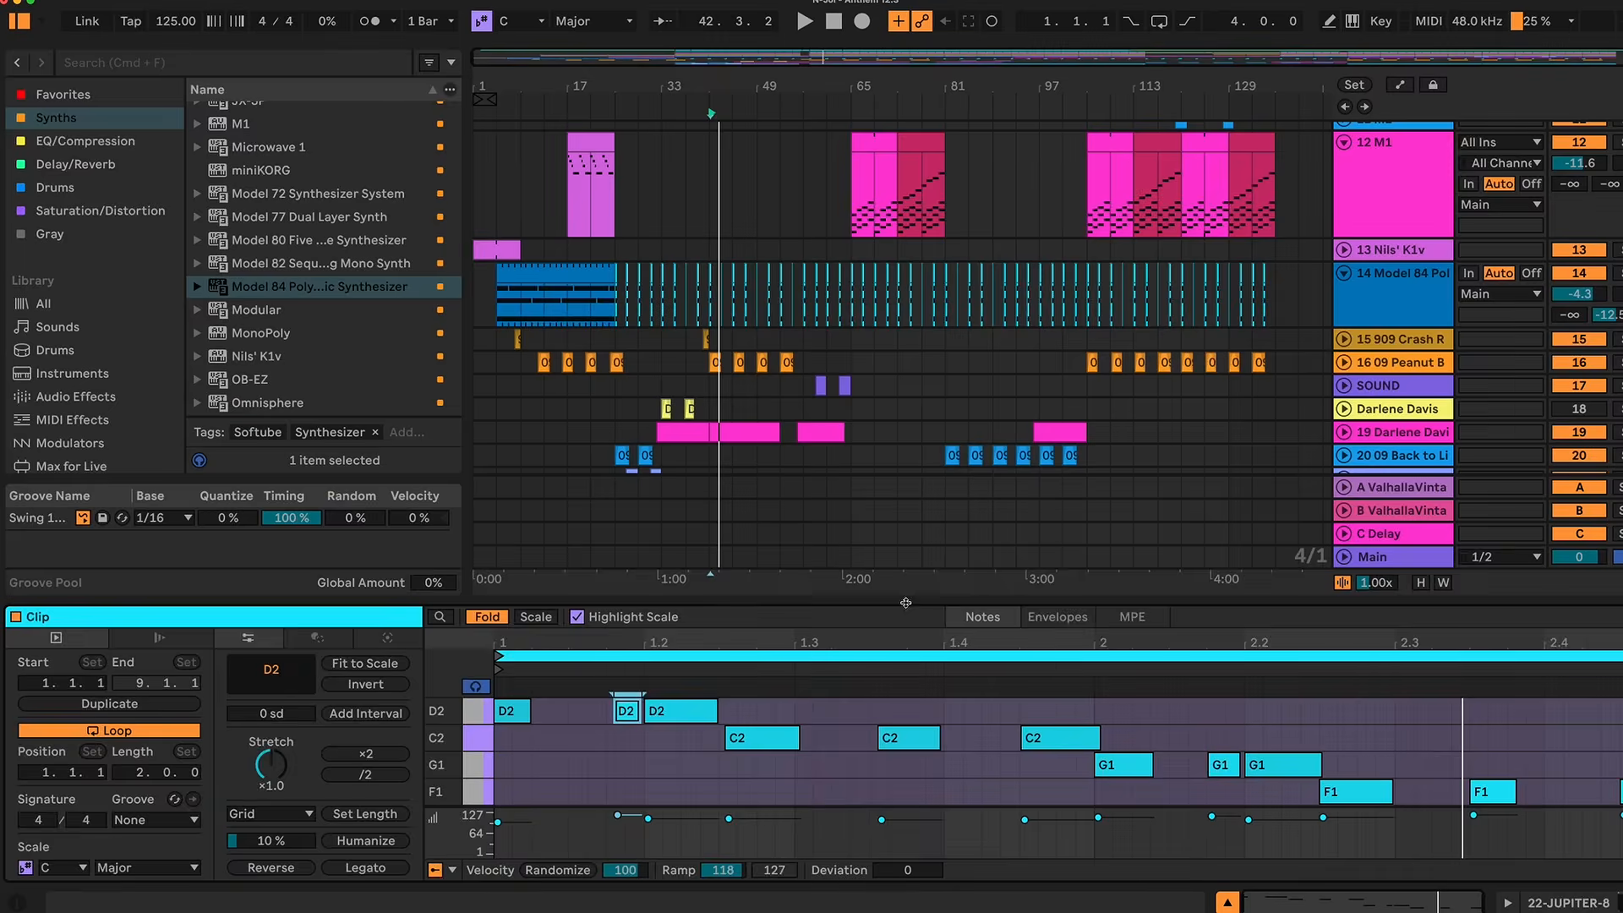
Step: Collapse the note editor to enlarge the arrangement and play it from the 9 505 Core Kit clip at bar 57
left_click_drag(905, 603, 904, 786)
left_click(715, 470)
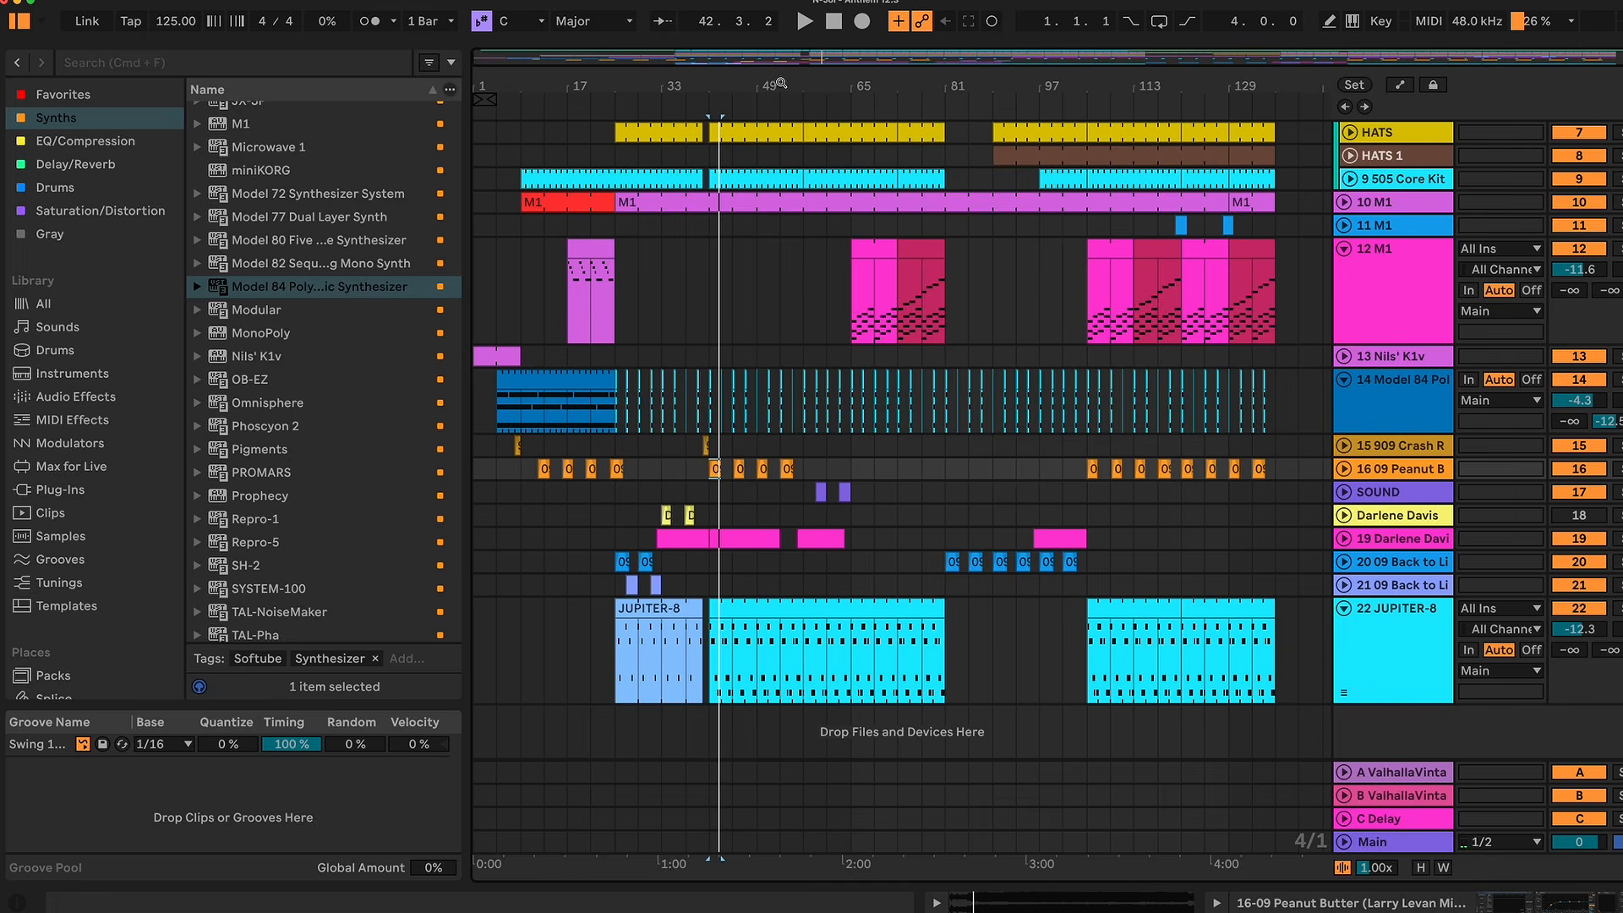
left_click(809, 179)
key("space")
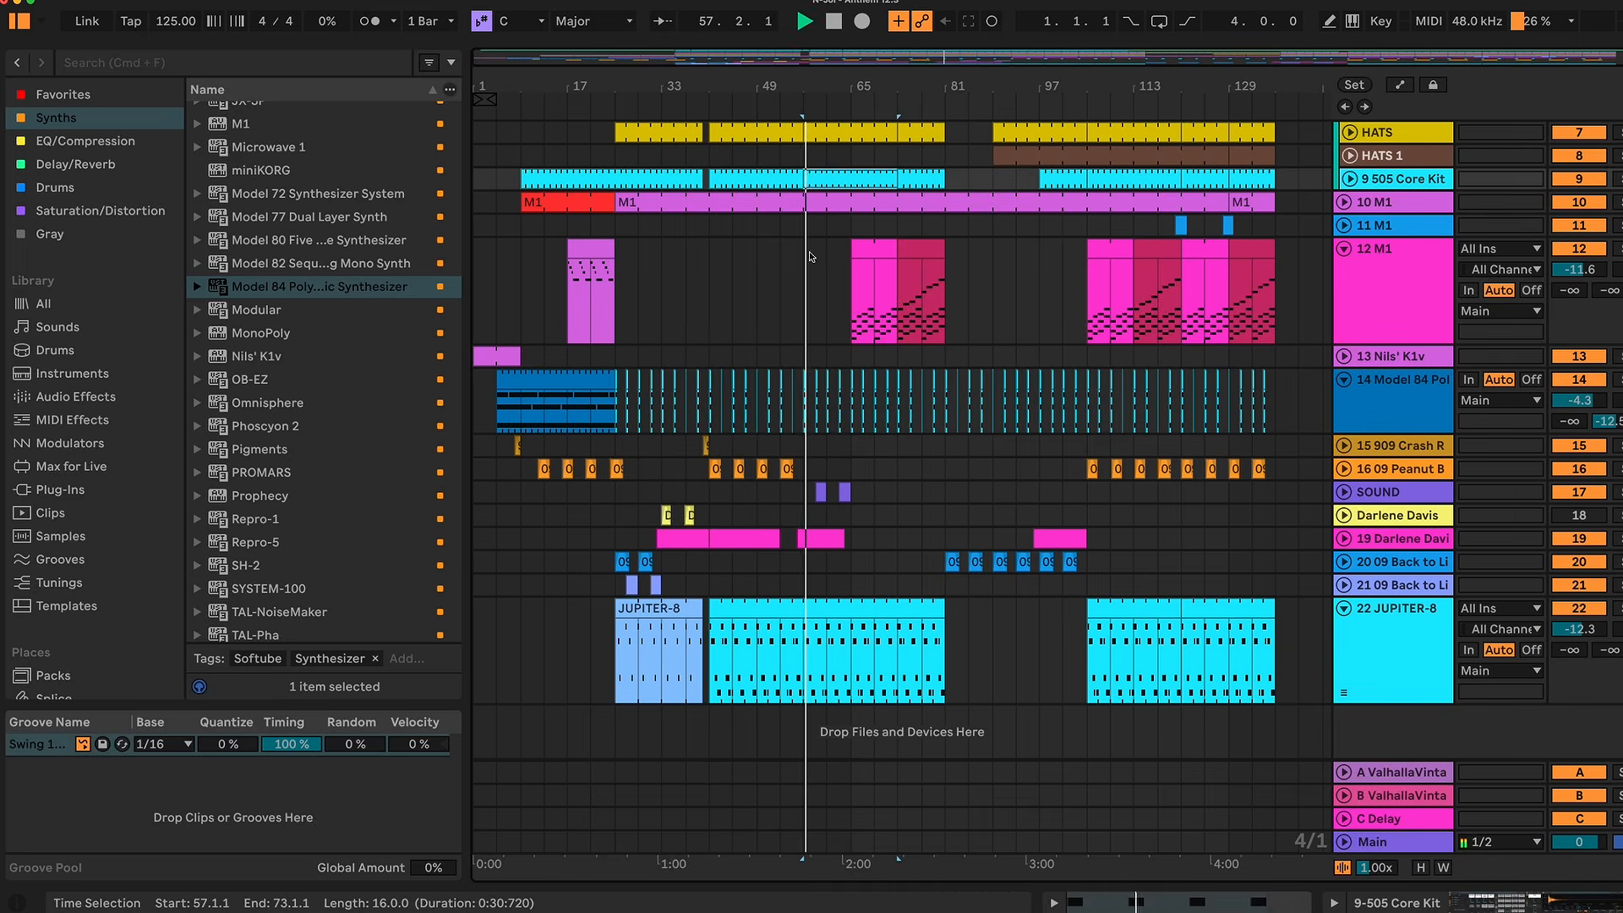
Step: Play the arrangement from track 19's clip at bar 56, unfold that track and select its clip at bar 41
left_click(823, 541)
key("space")
key("space")
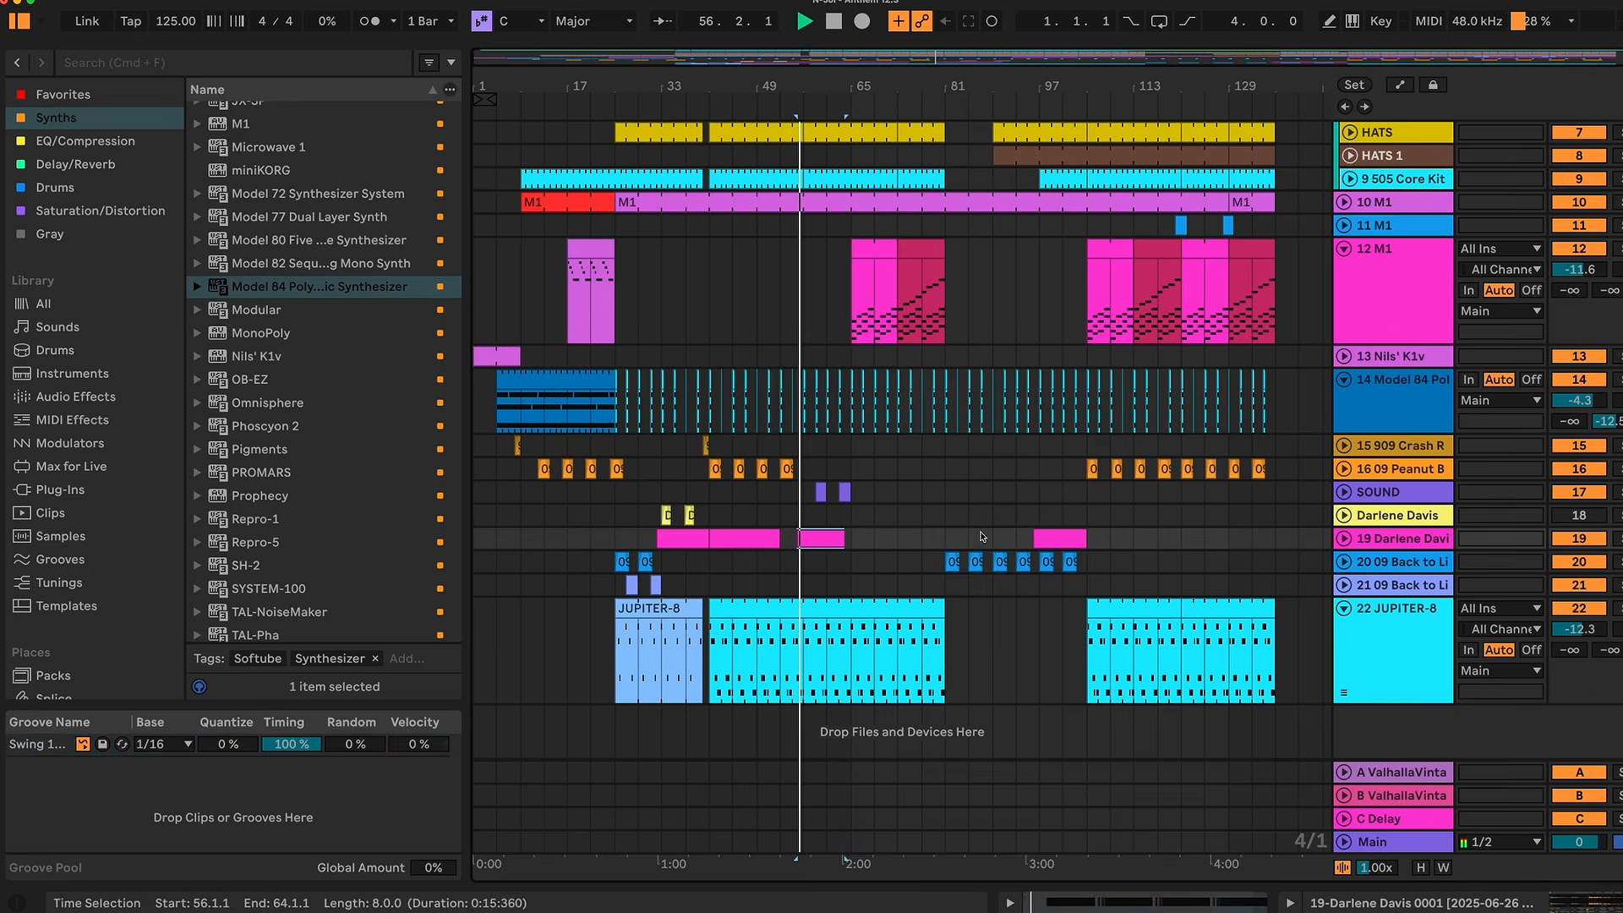
left_click(1346, 539)
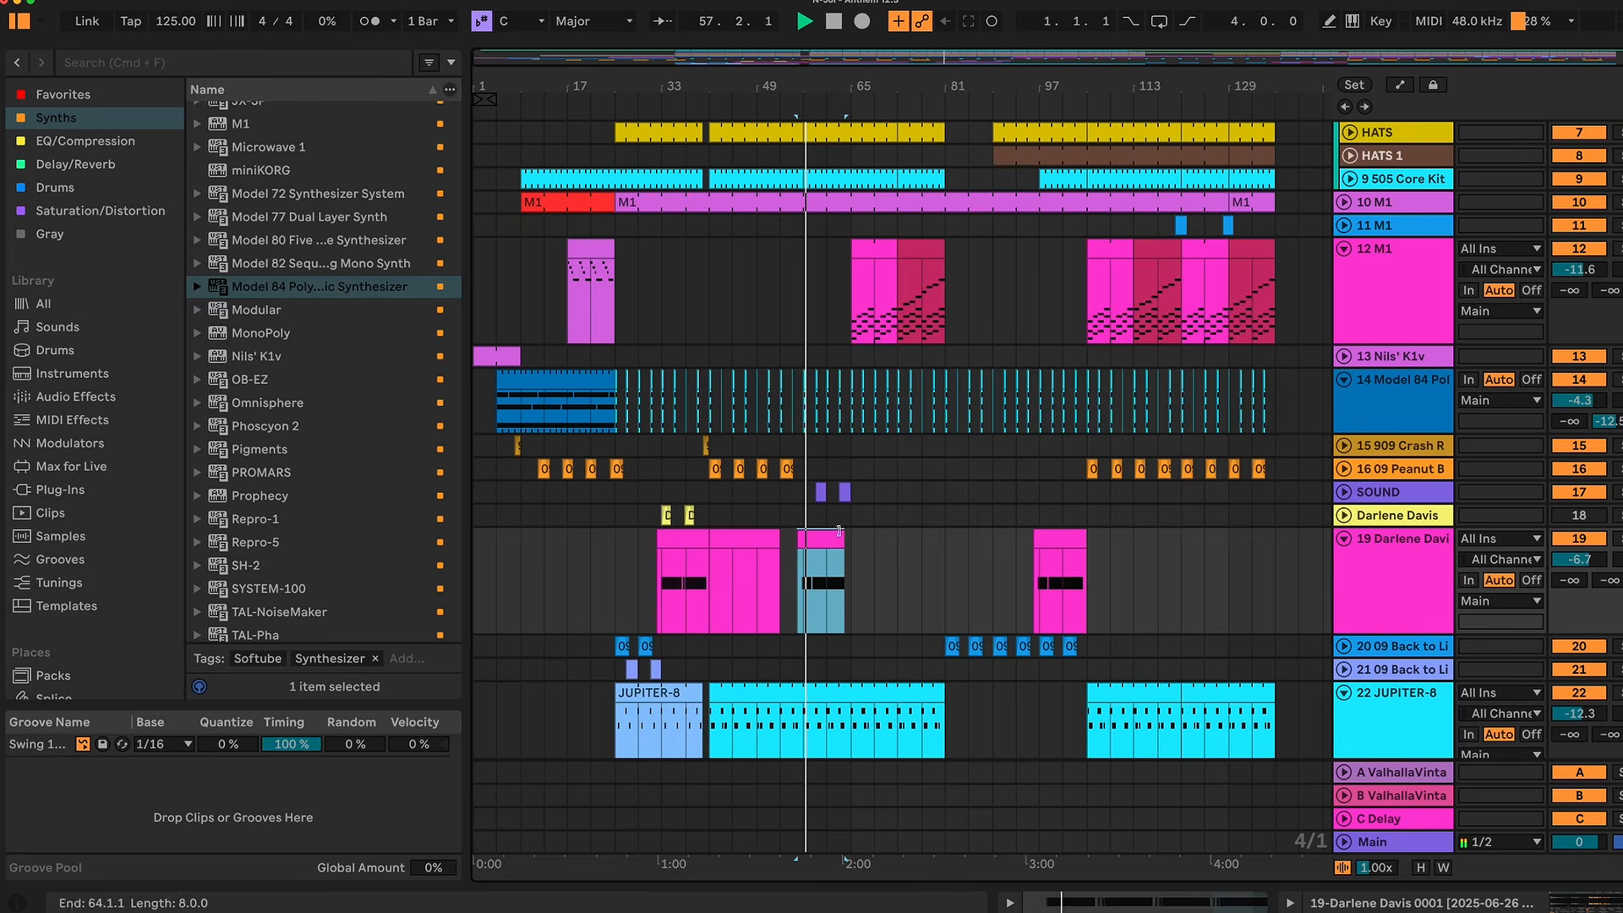
left_click(761, 544)
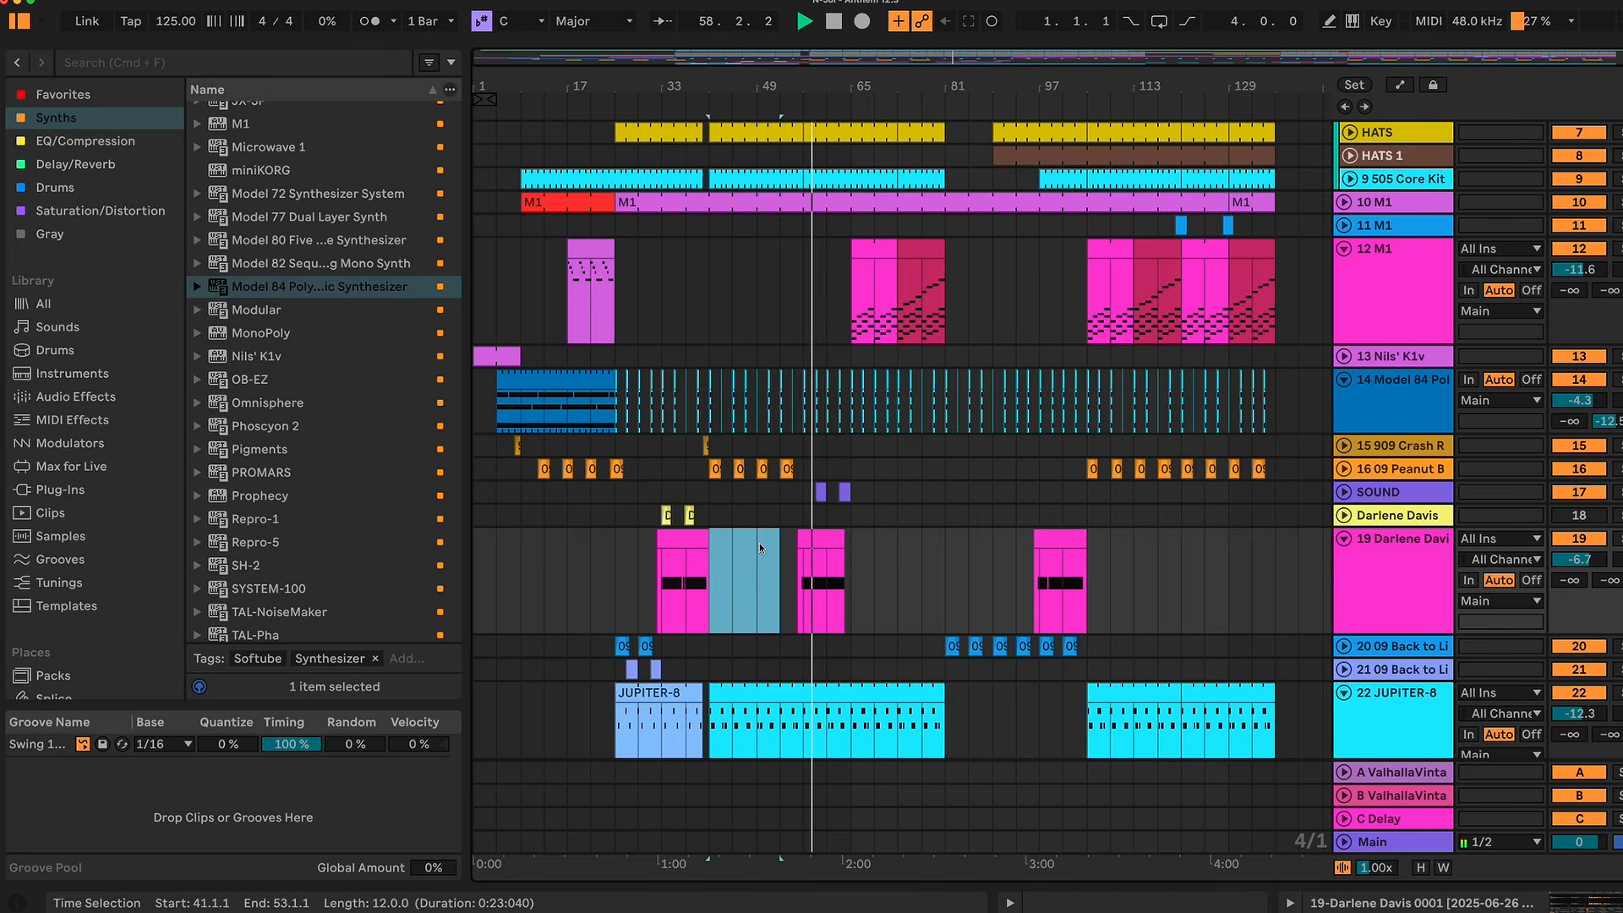
Step: Open track 19's clip at bar 56 and zoom into the looped section of the SOUND track's 09 Peanut Butter sample
double_click(821, 546)
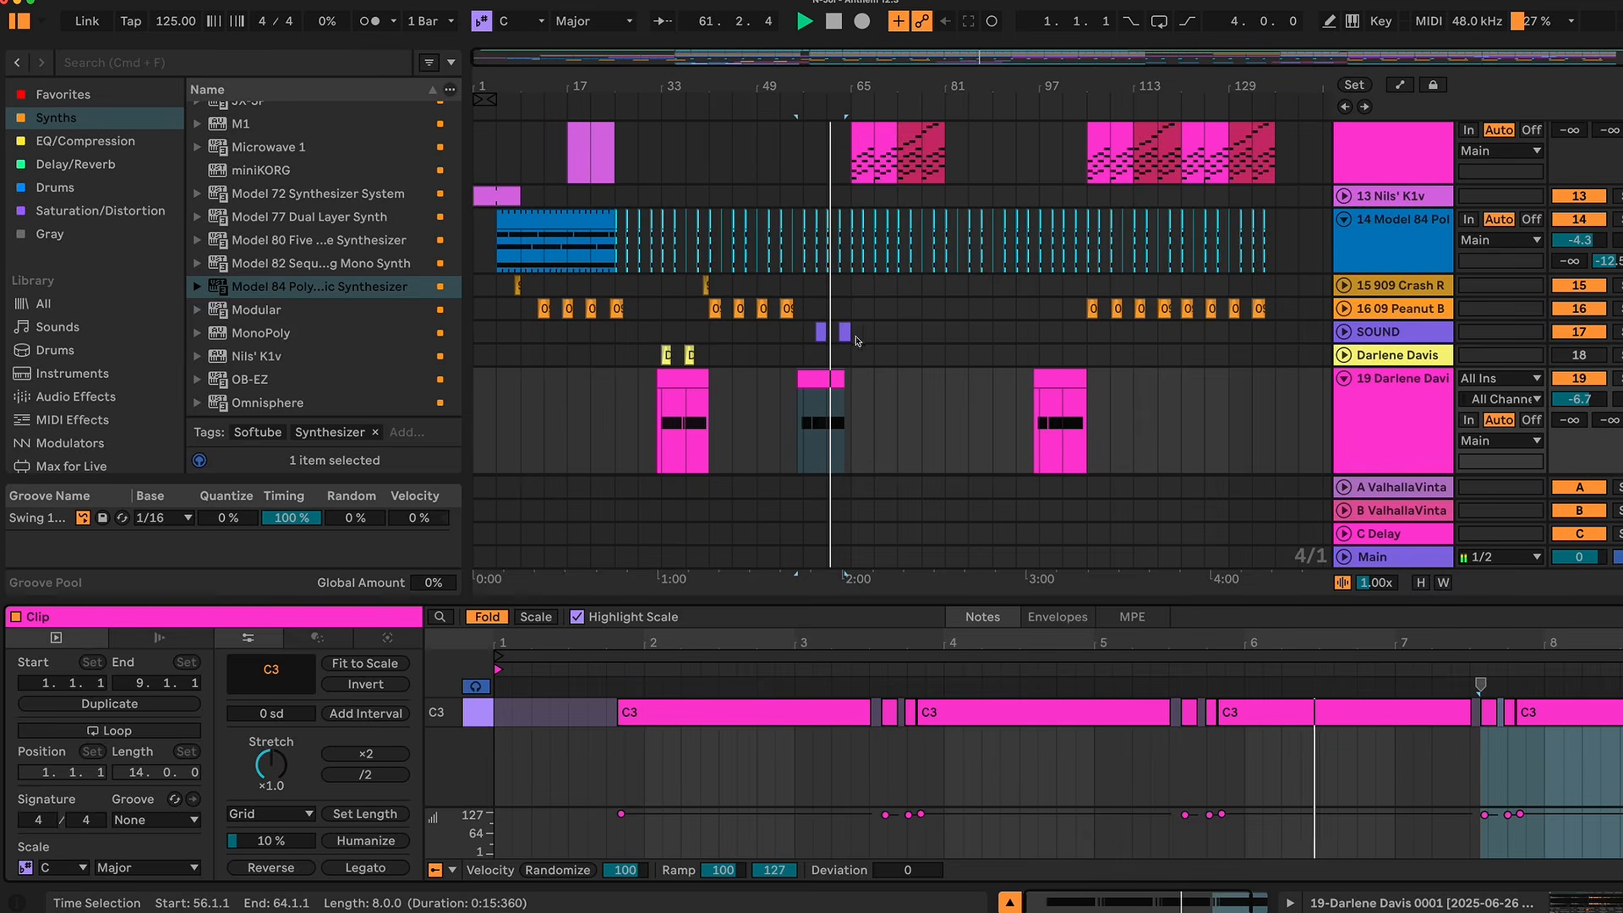
left_click(820, 332)
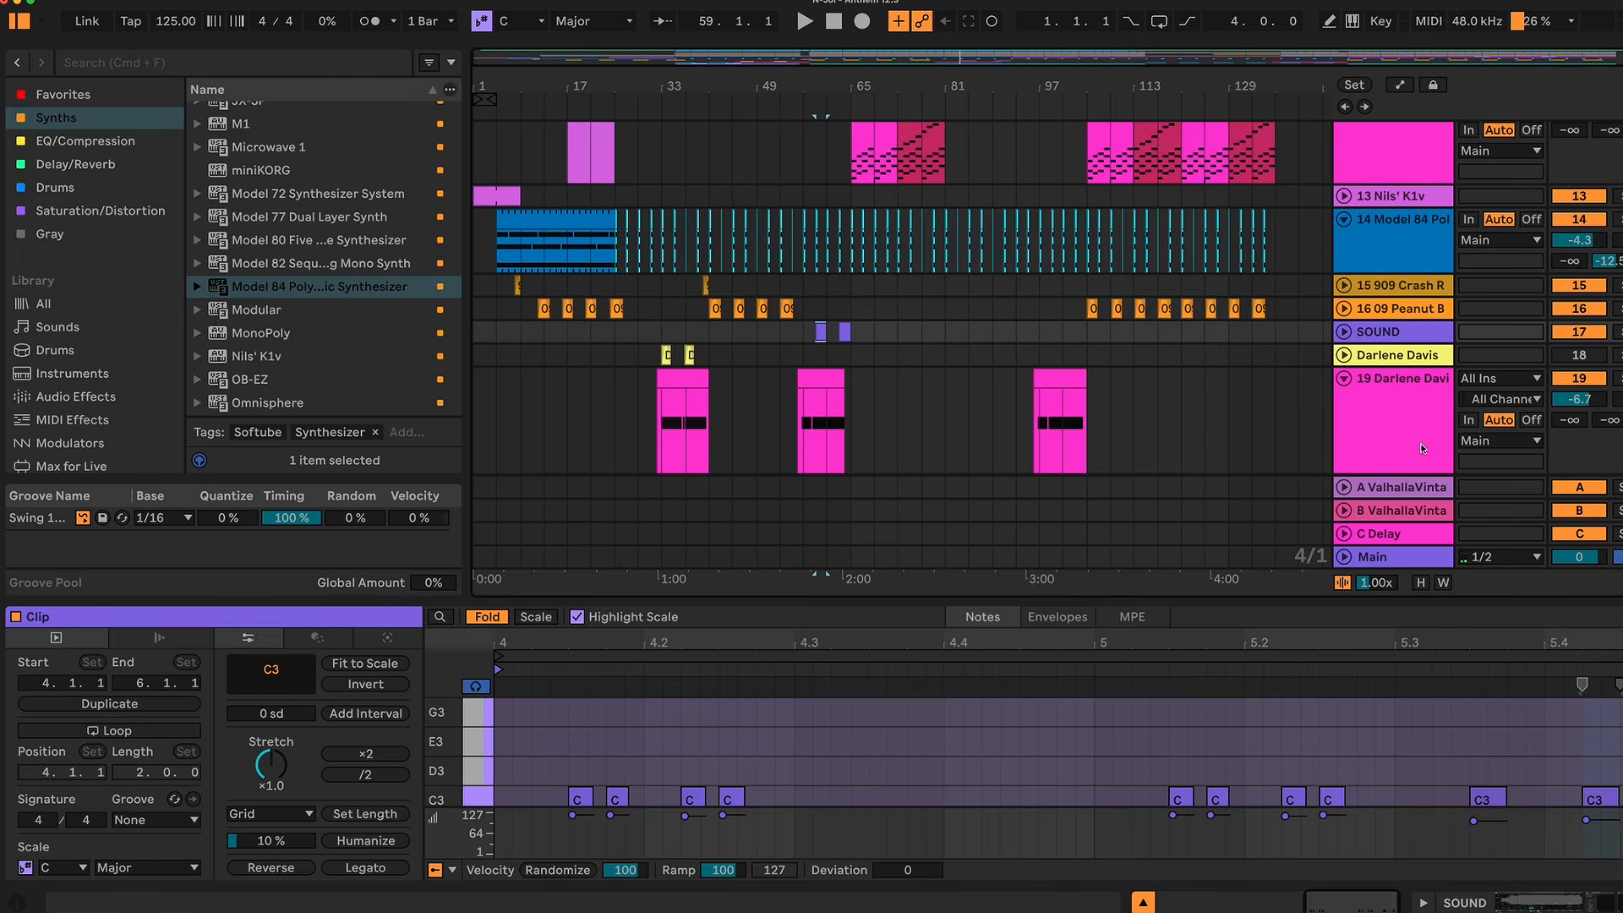
left_click(1401, 331)
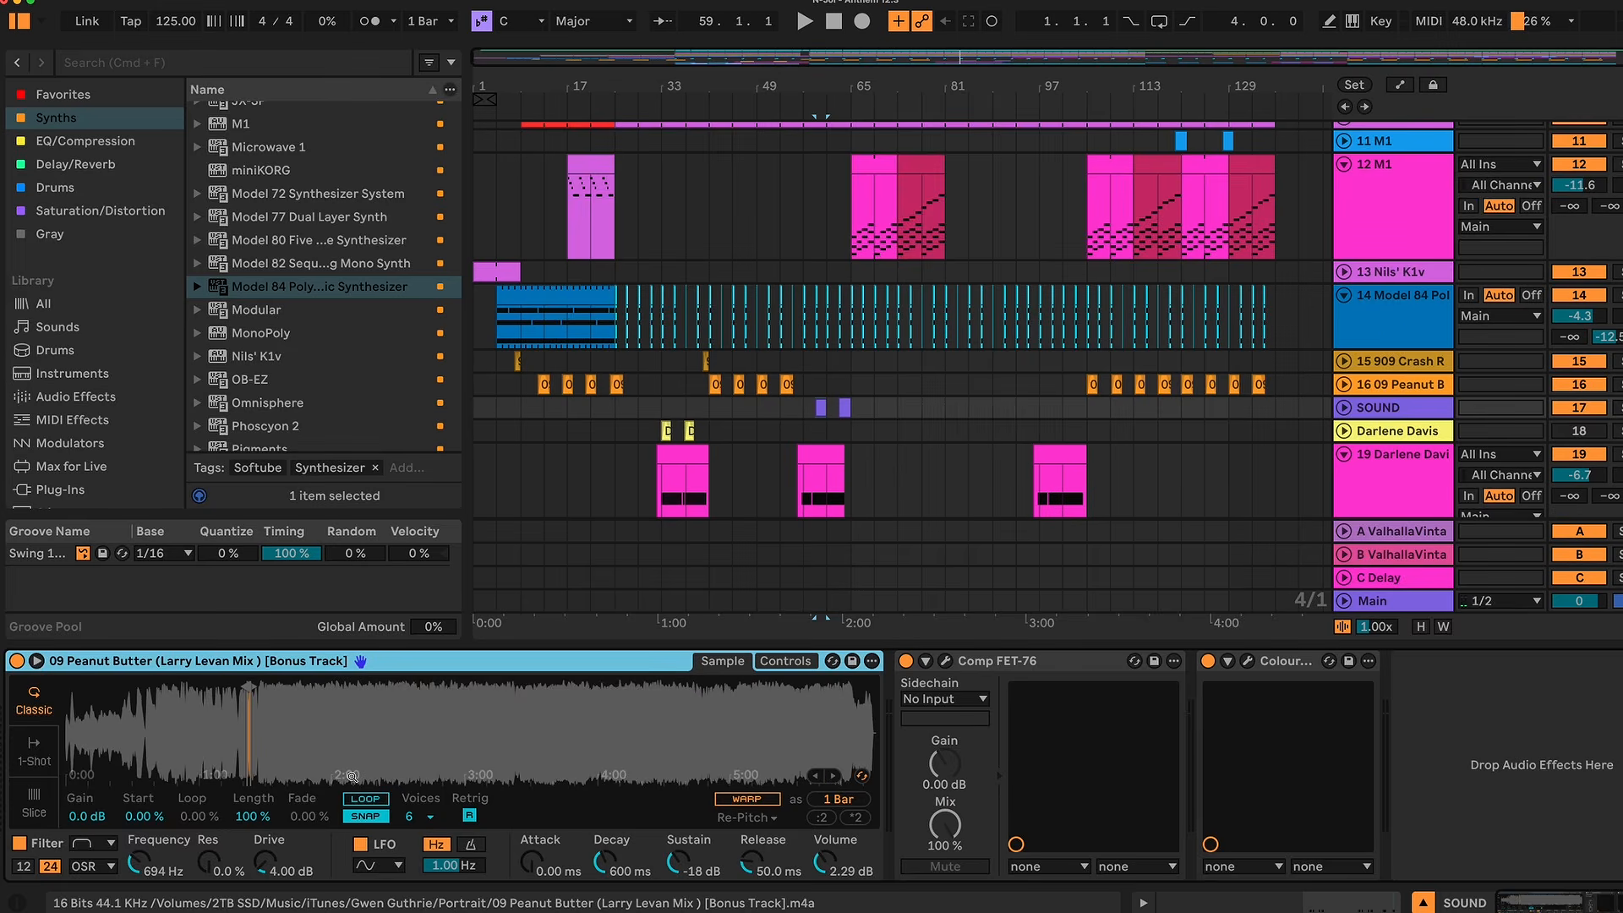
left_click_drag(241, 728, 241, 744)
left_click_drag(245, 732, 245, 749)
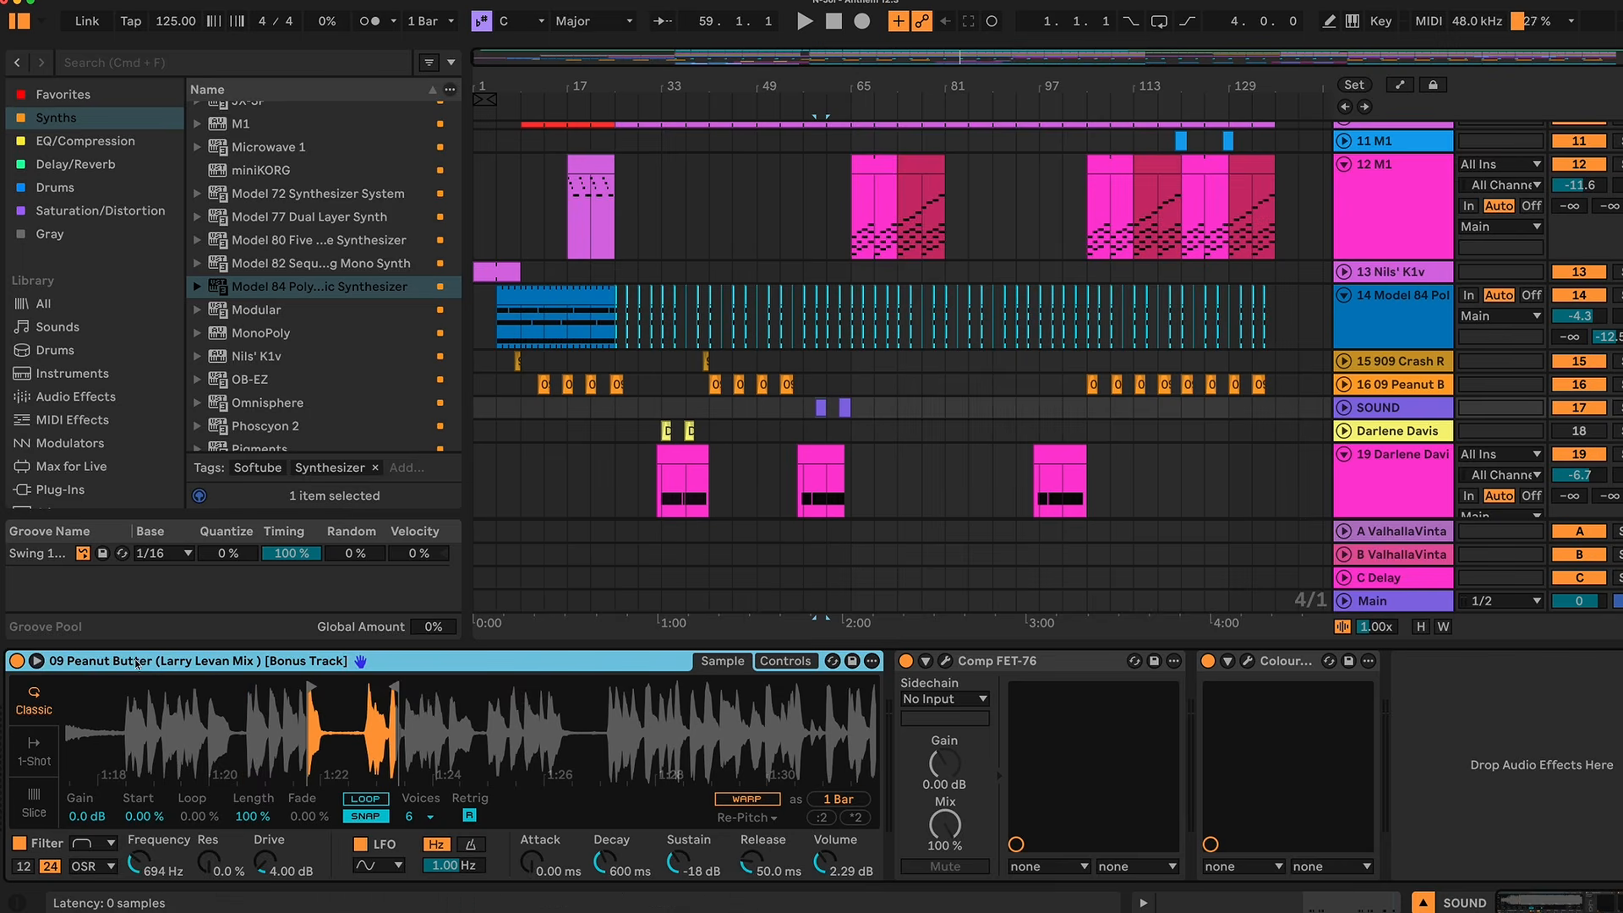
Step: Play the arrangement from the SOUND clip at bar 63 and open that clip
left_click(842, 407)
key("space")
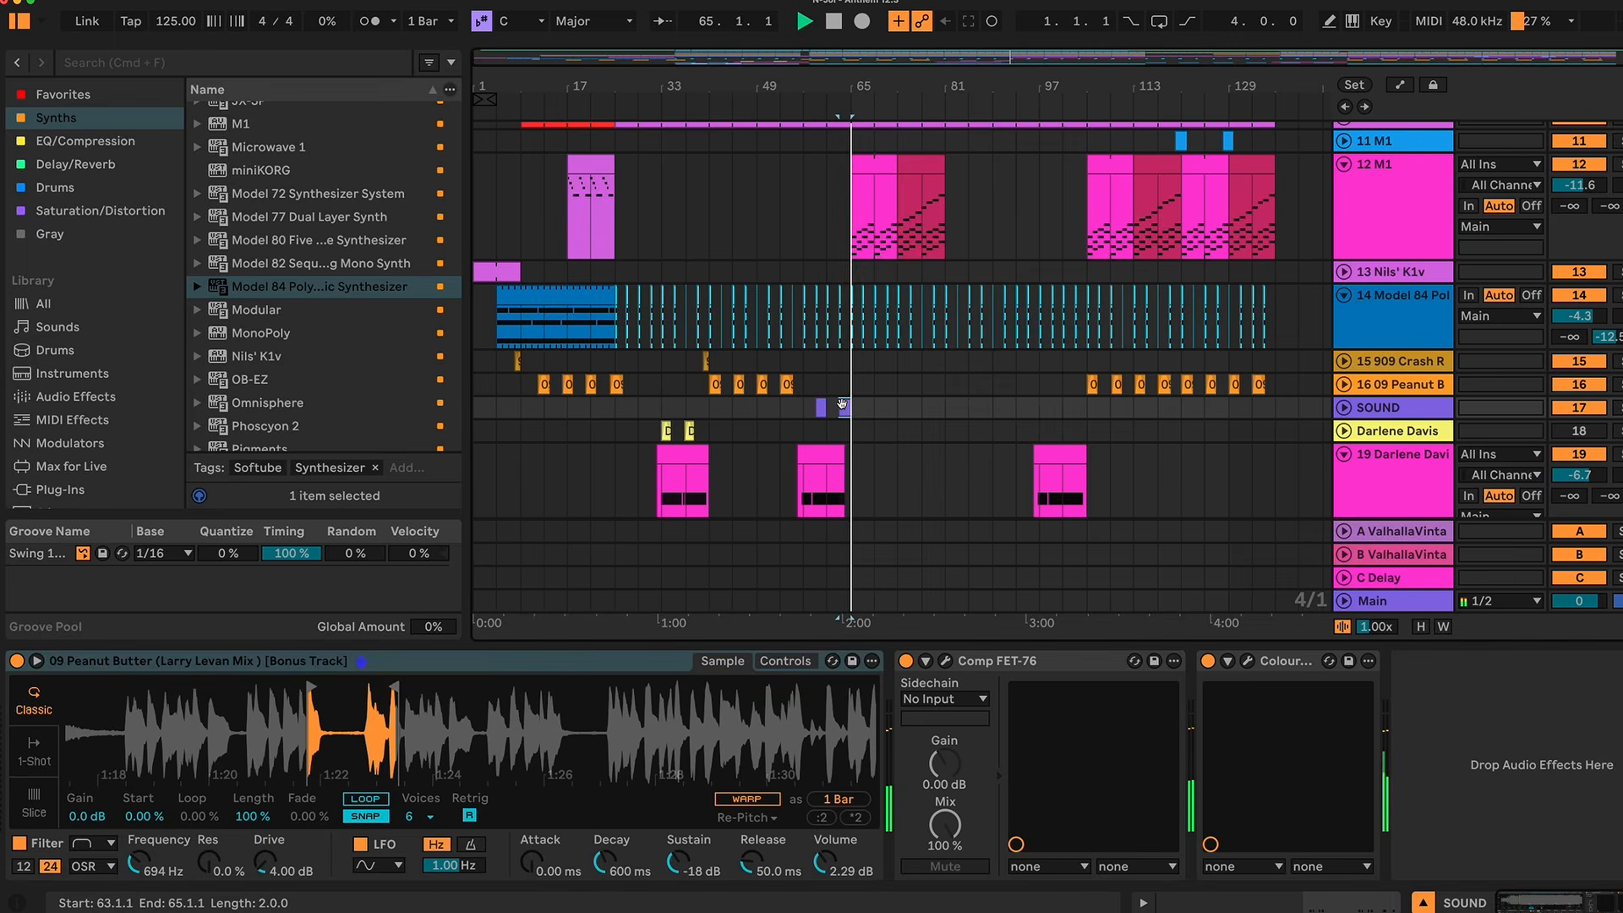
double_click(841, 406)
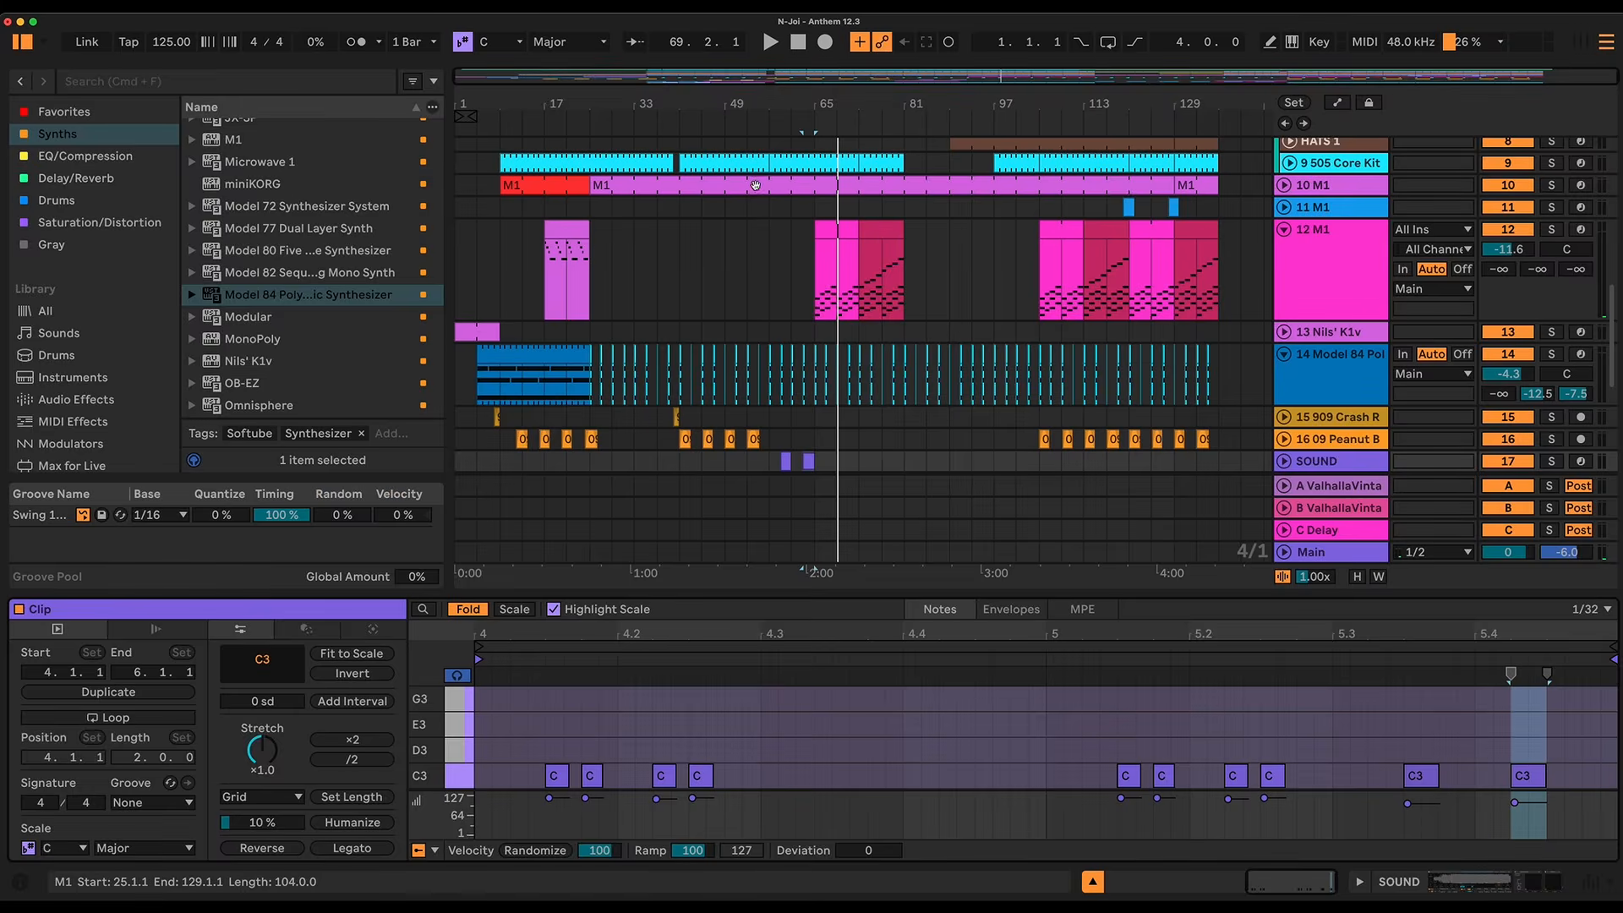
Step: Open track 10's M1 clip at bar 25, then unfold and arm that track
left_click(755, 185)
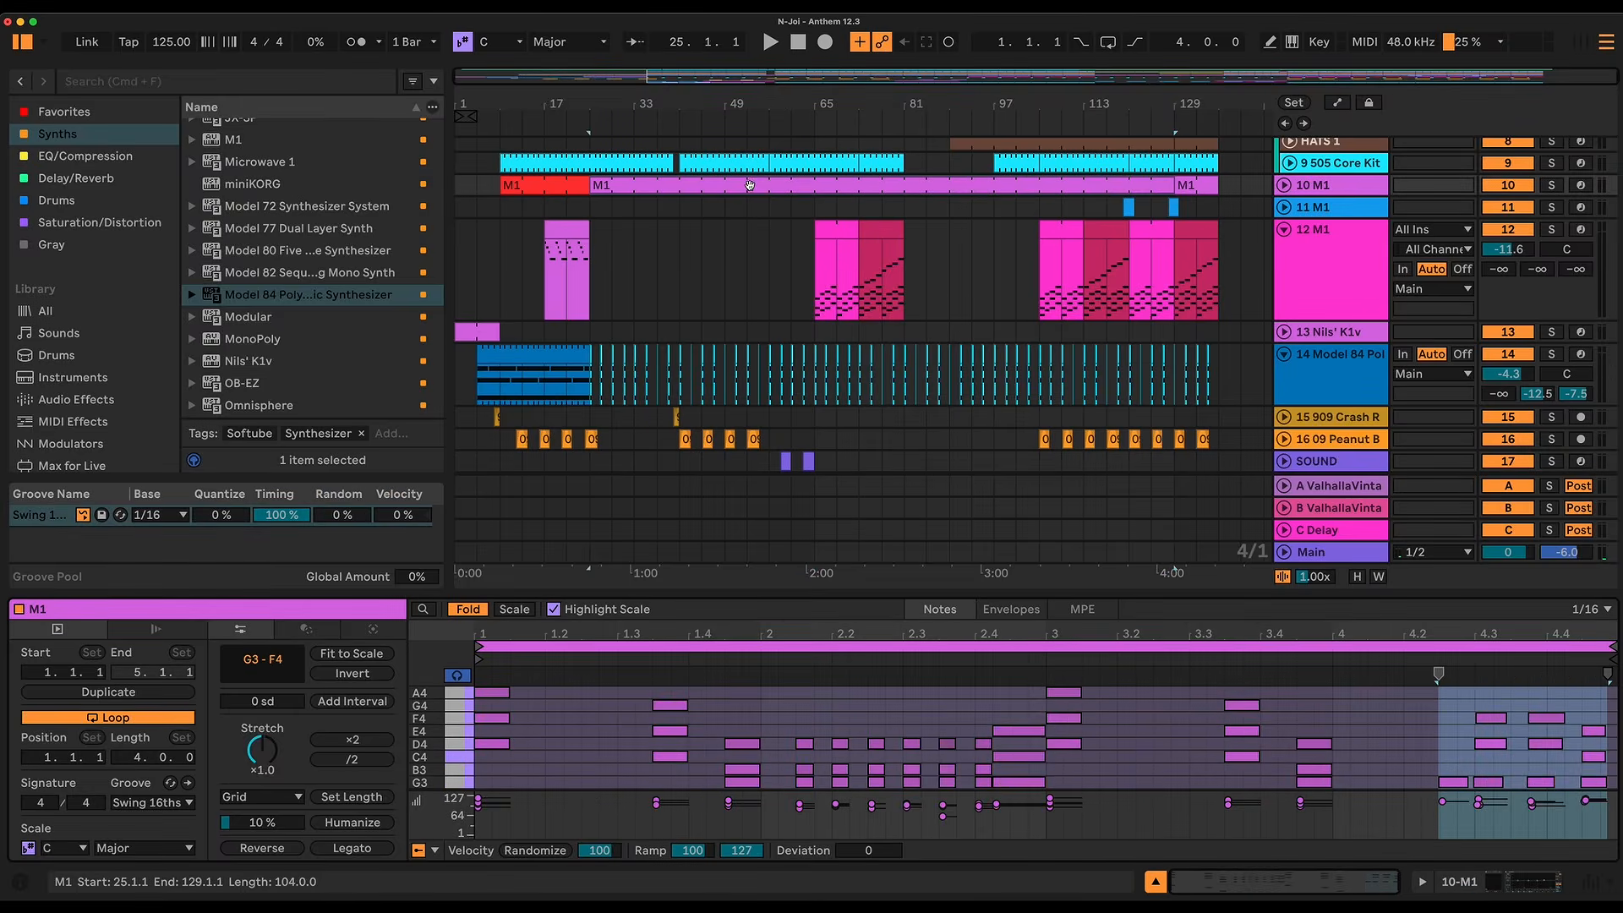
left_click(1284, 185)
left_click(1581, 186)
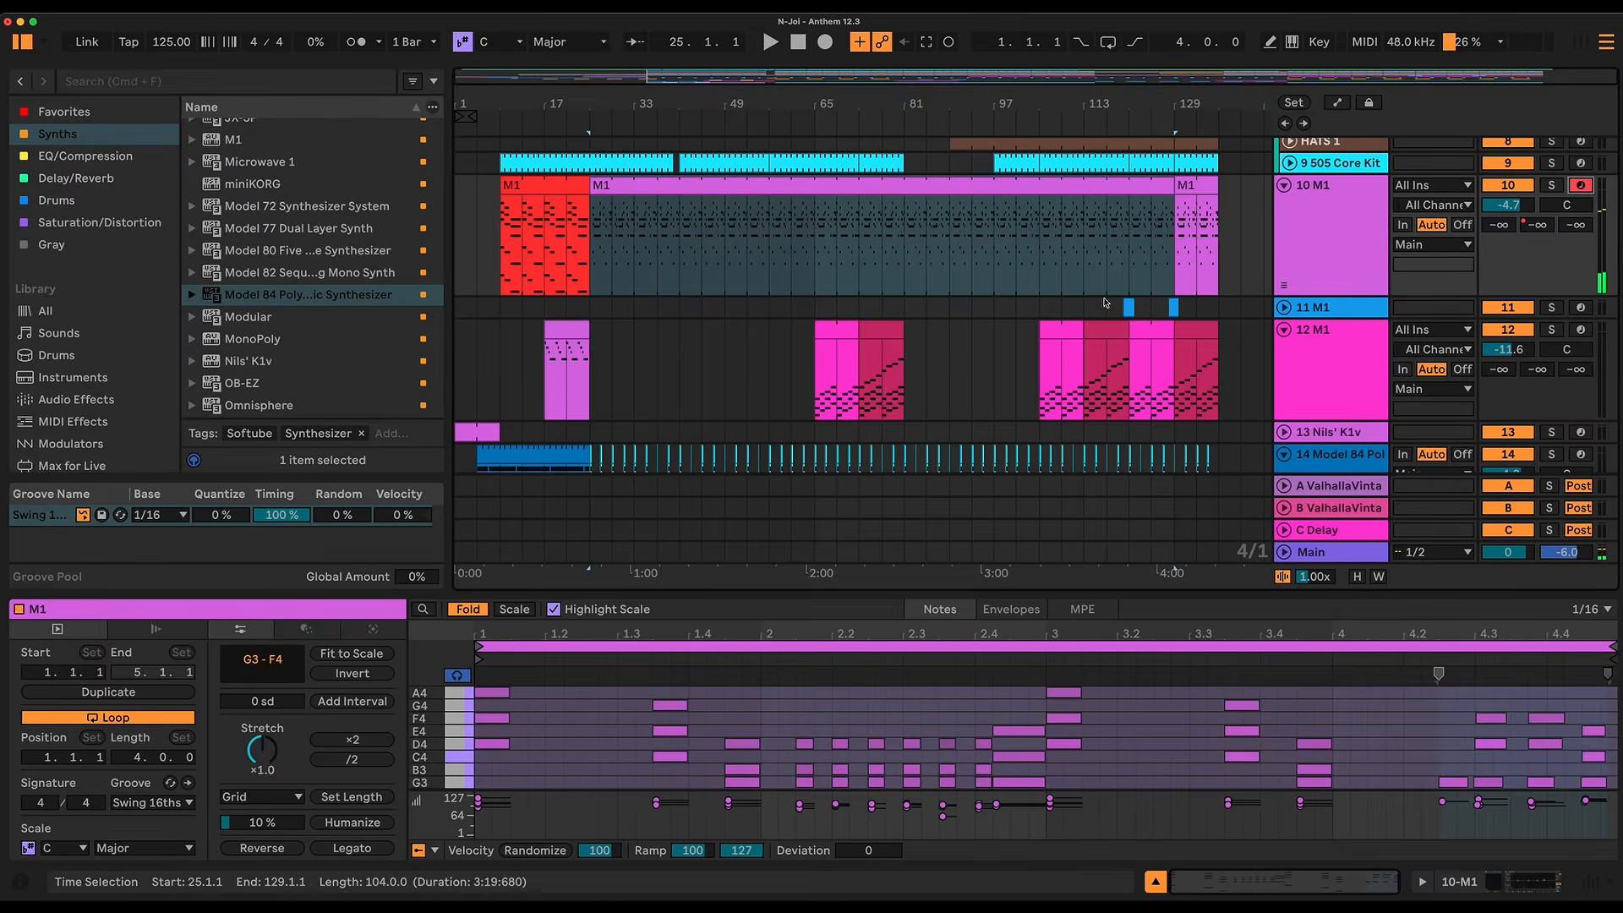
Step: Open track 12's M1 clip at bar 65, show its full pitch range instead of the folded notes, and audition it
left_click(837, 330)
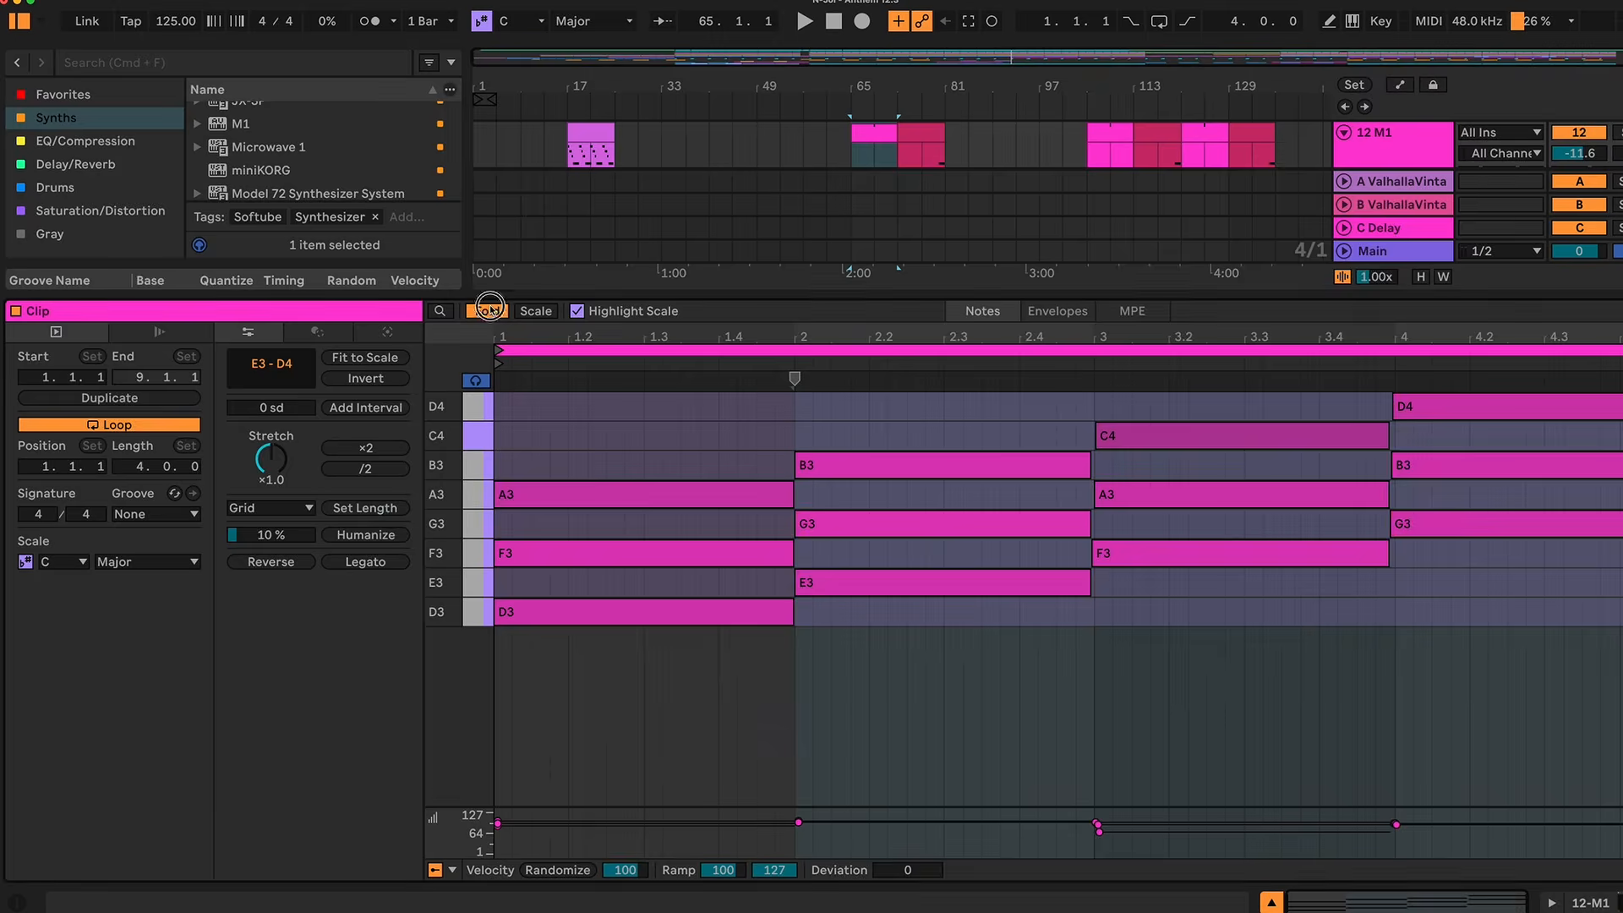
key("f")
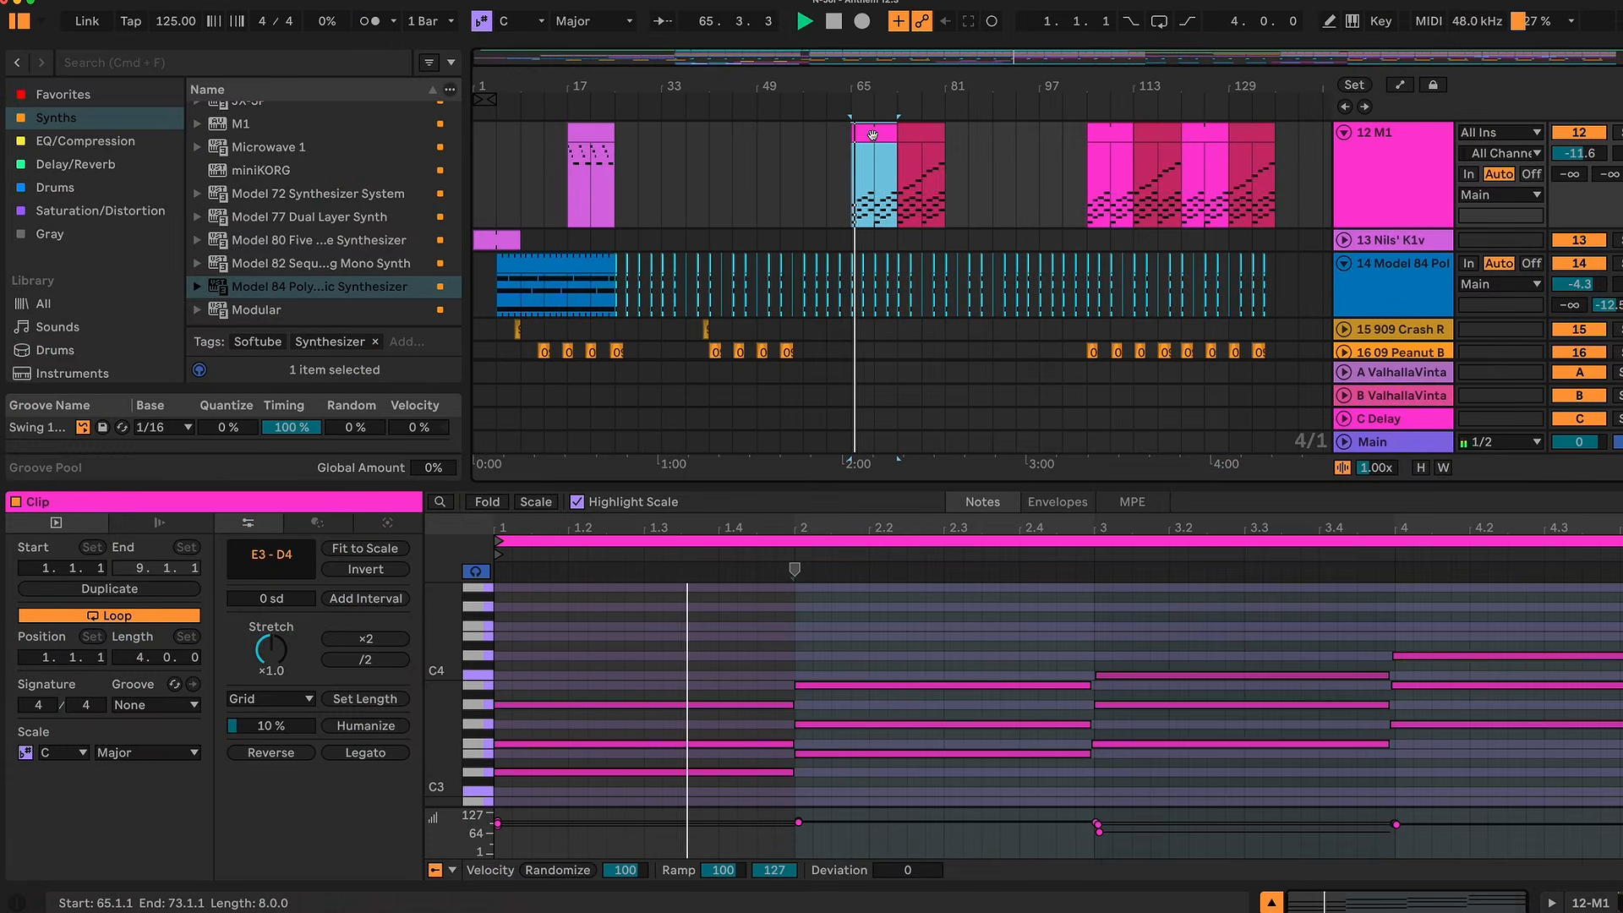
left_click_drag(918, 487, 913, 649)
key("space")
scroll(832, 290, "down", 4)
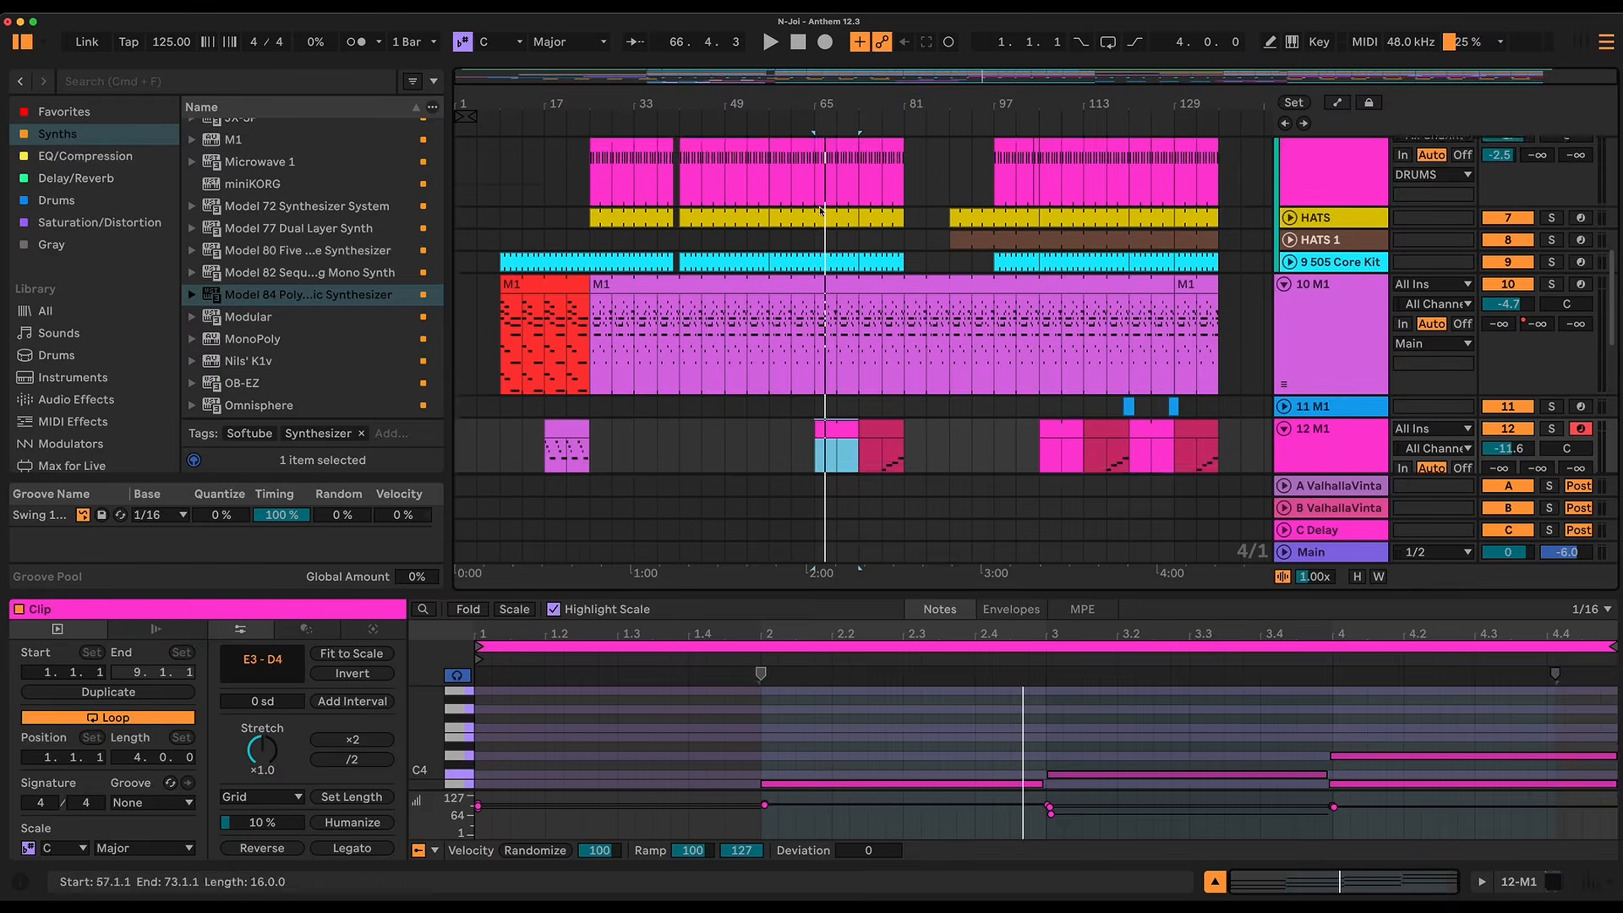
Step: Open track 12's clip at bar 73 in an enlarged note editor to show its rising chord part
scroll(932, 377, "up", 4)
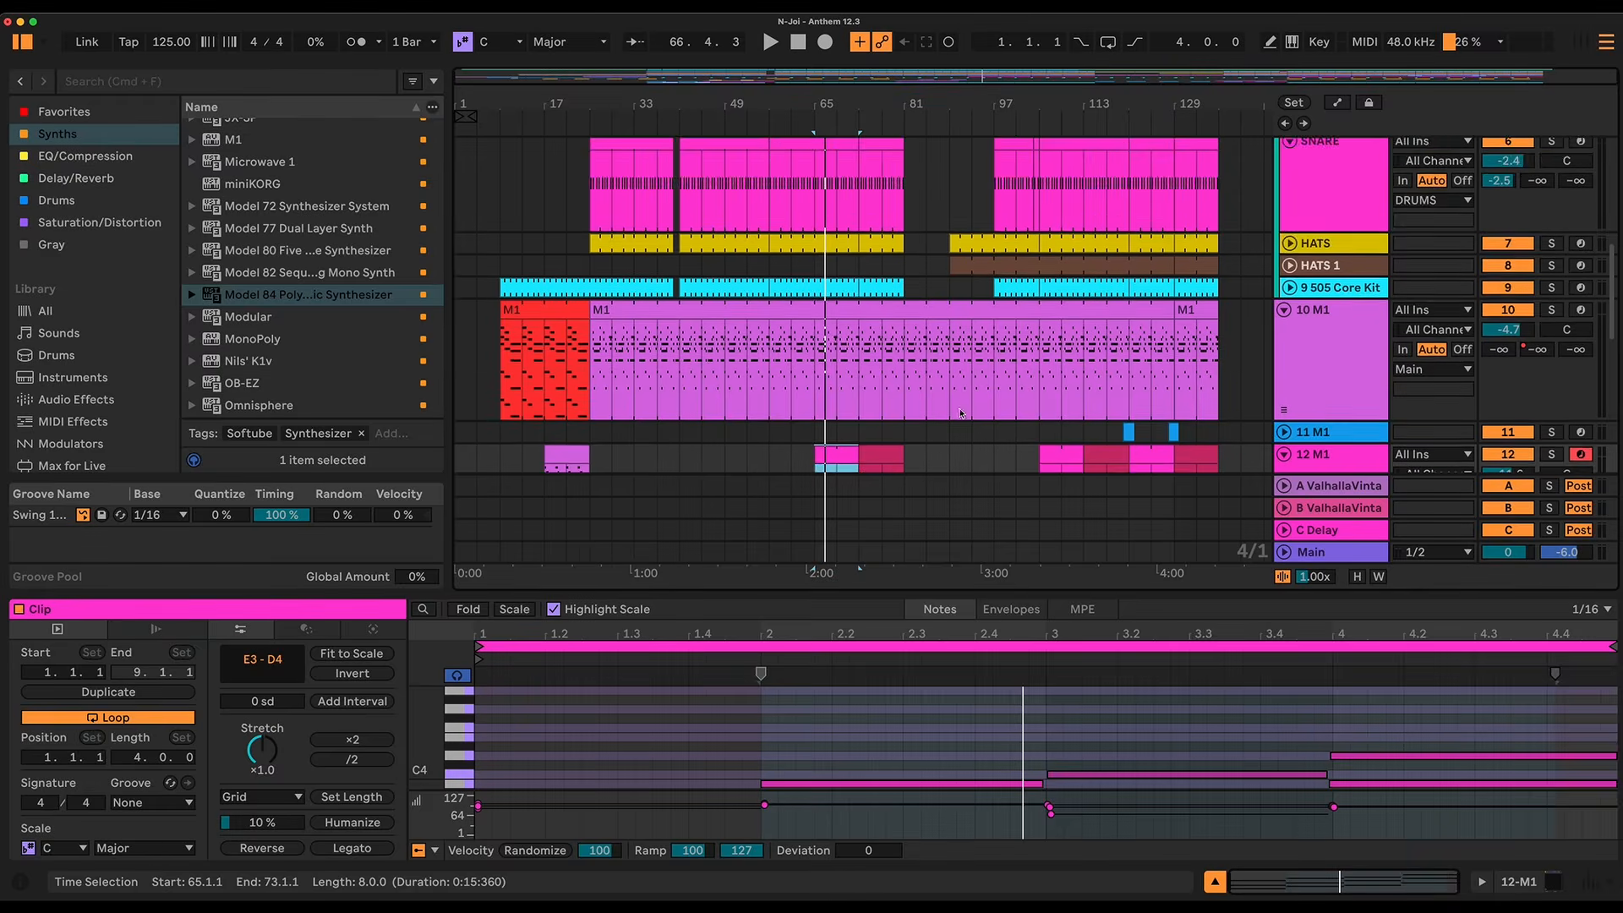
left_click(888, 354)
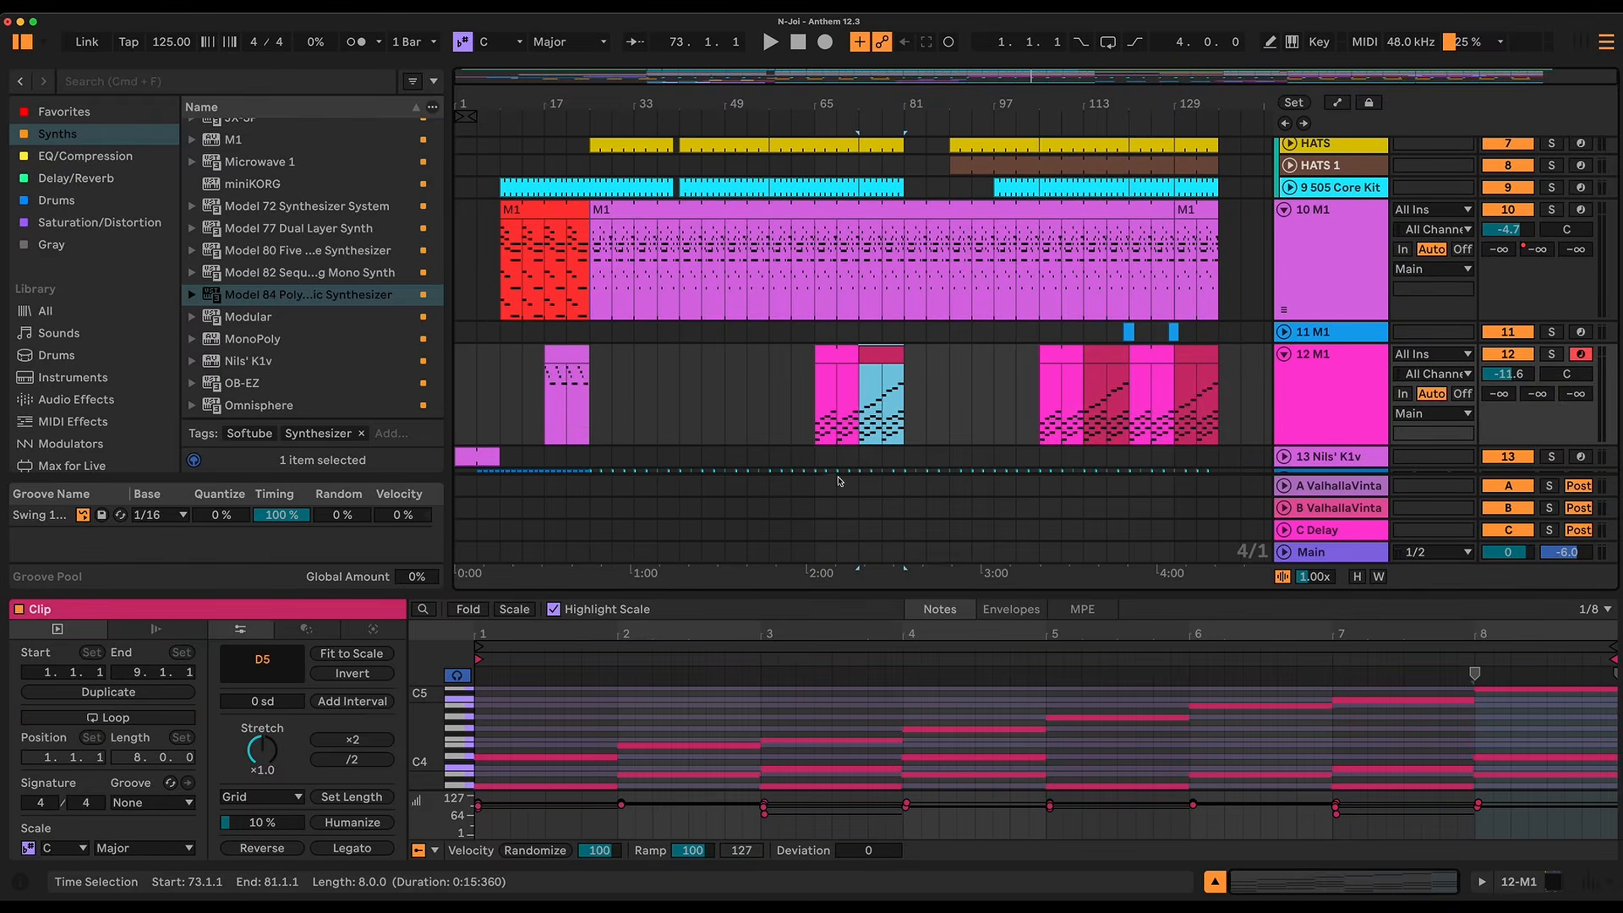
left_click(879, 349)
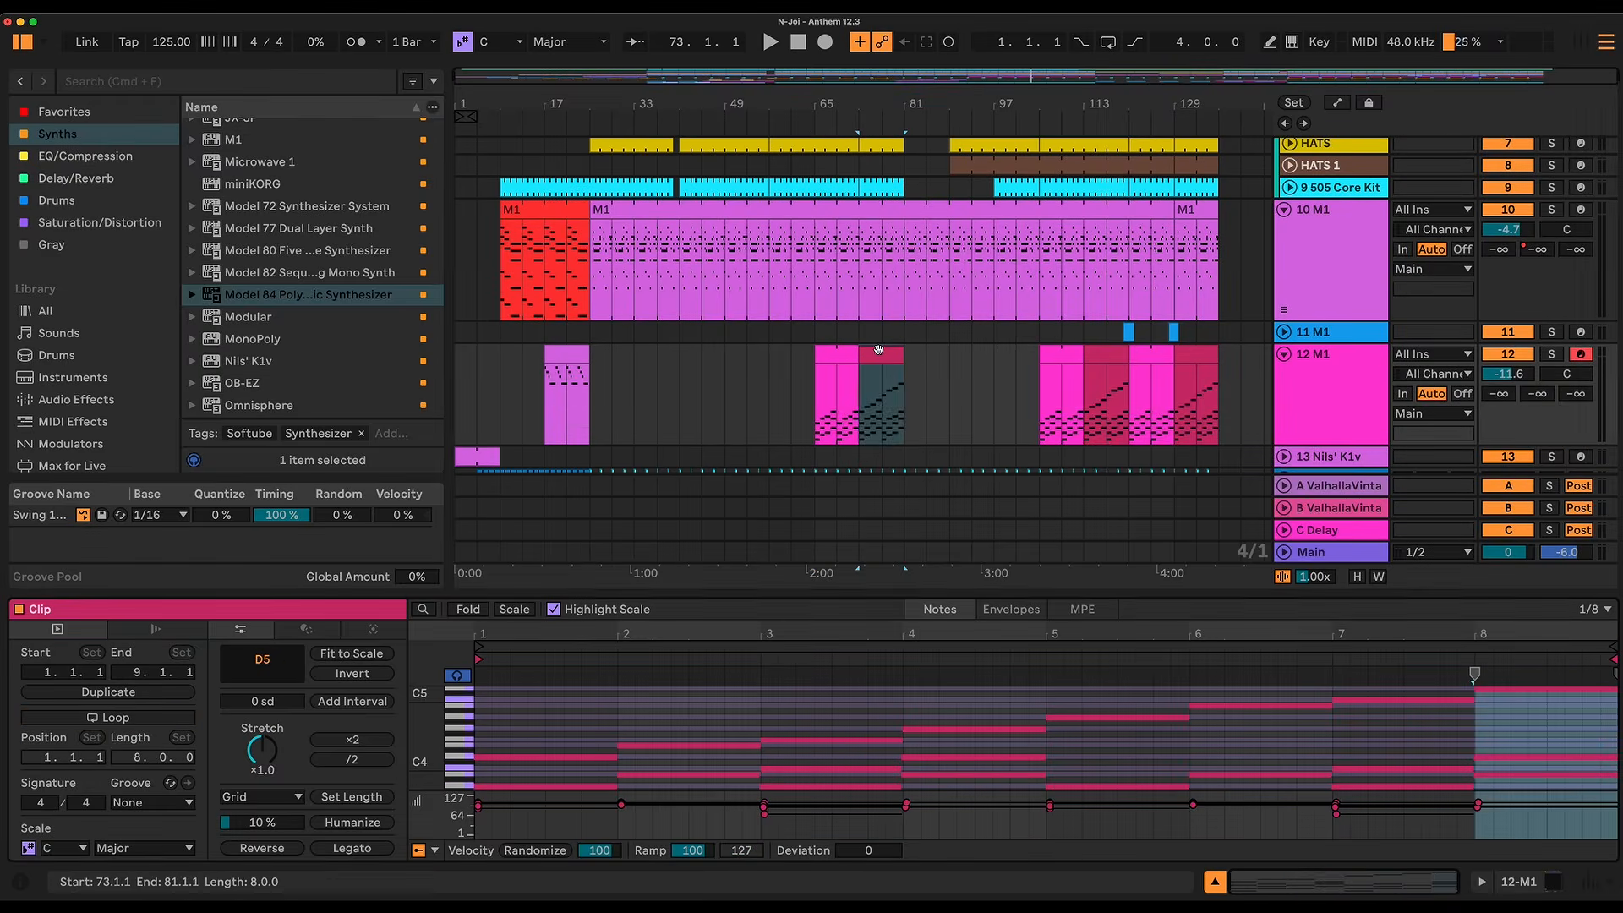
left_click_drag(844, 595, 846, 561)
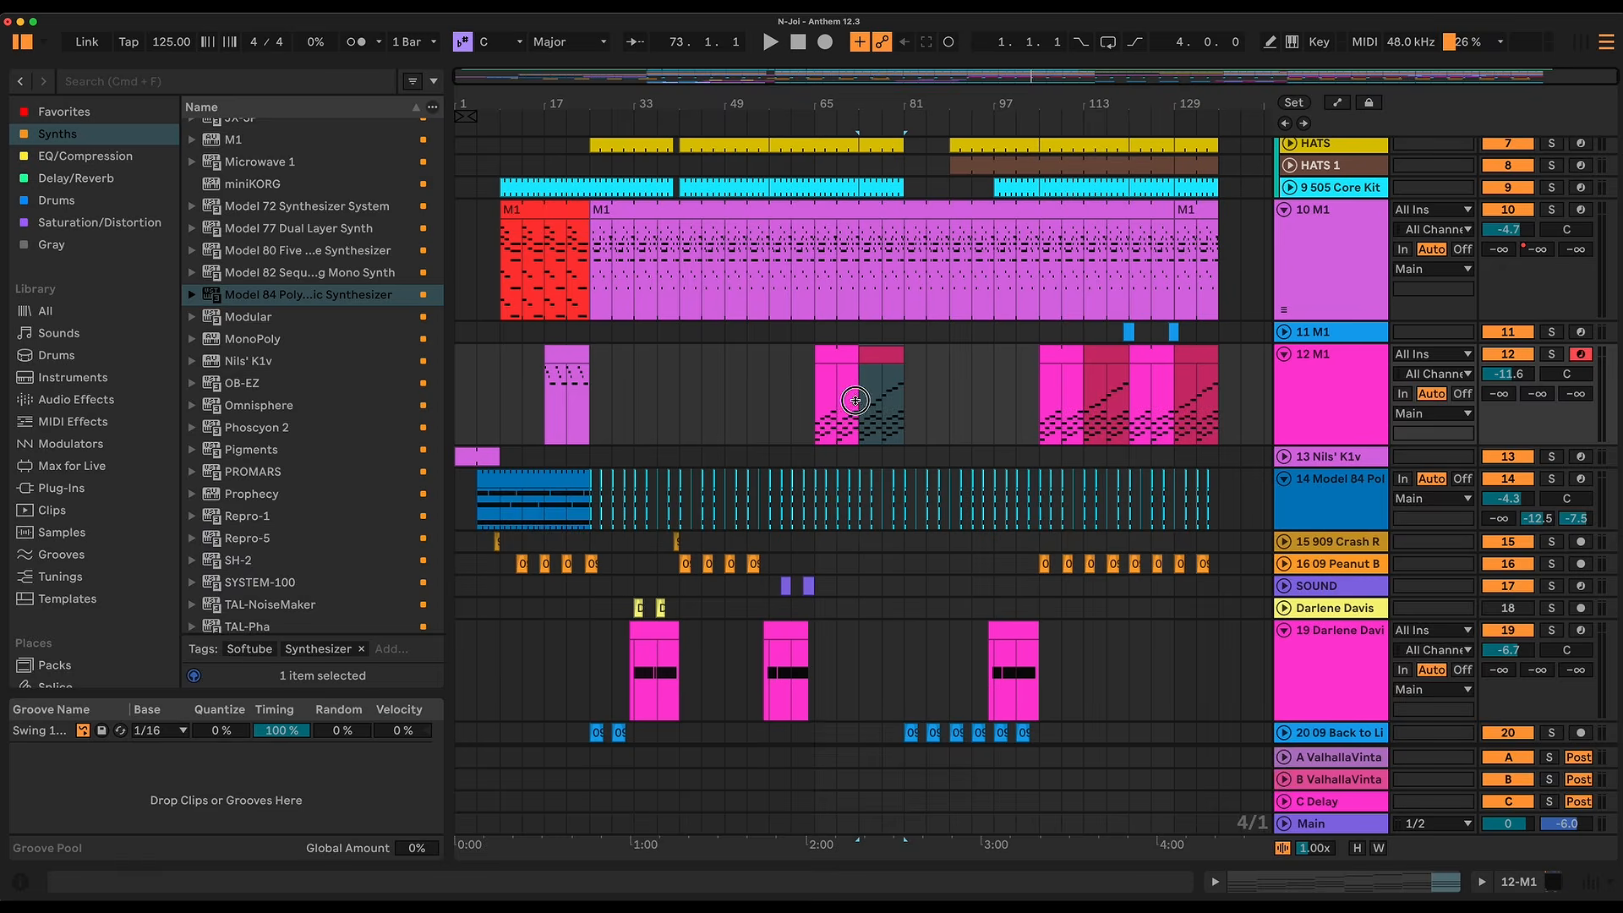
double_click(855, 401)
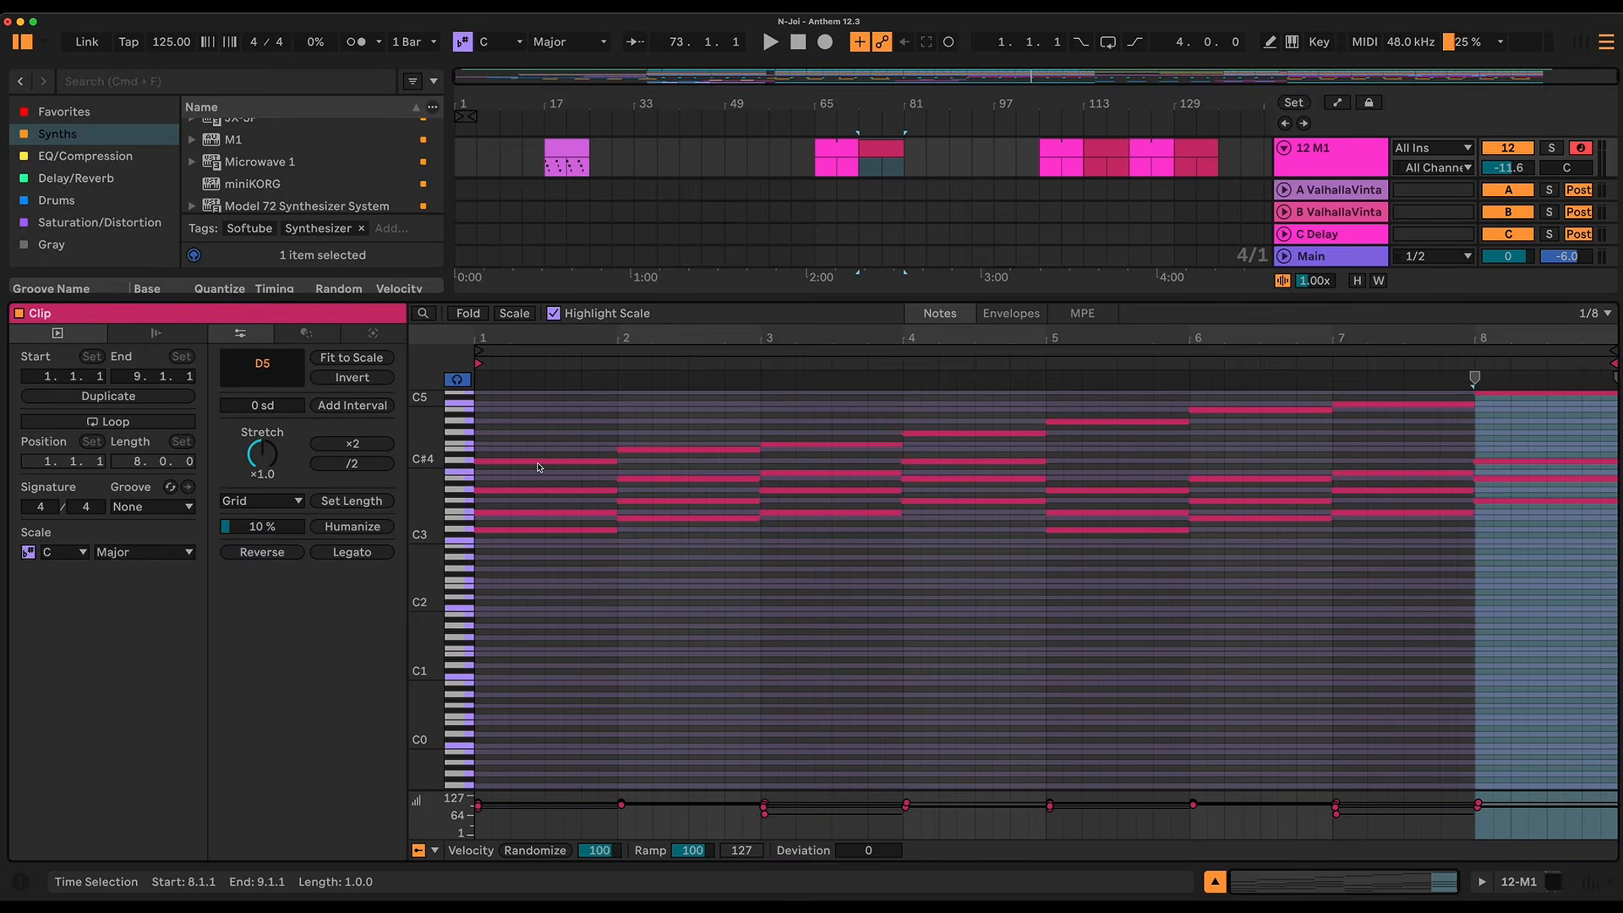
Step: Select the top A4 note of the bar 73 clip and play its rising chord progression from the clip start
left_click(495, 462)
left_click(469, 425)
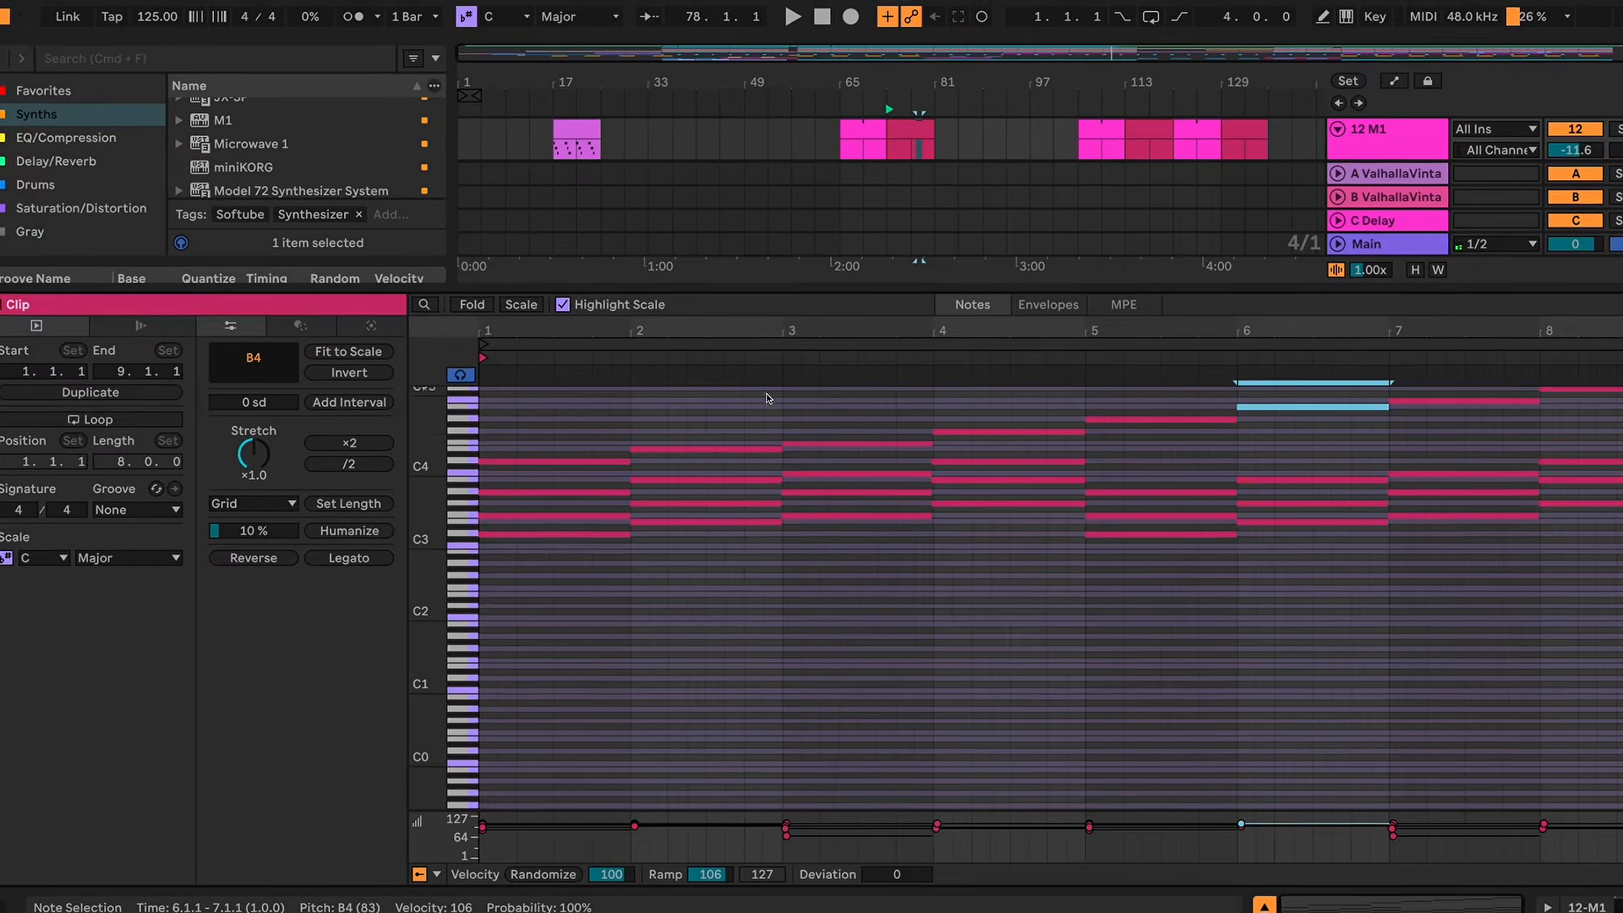
key("space")
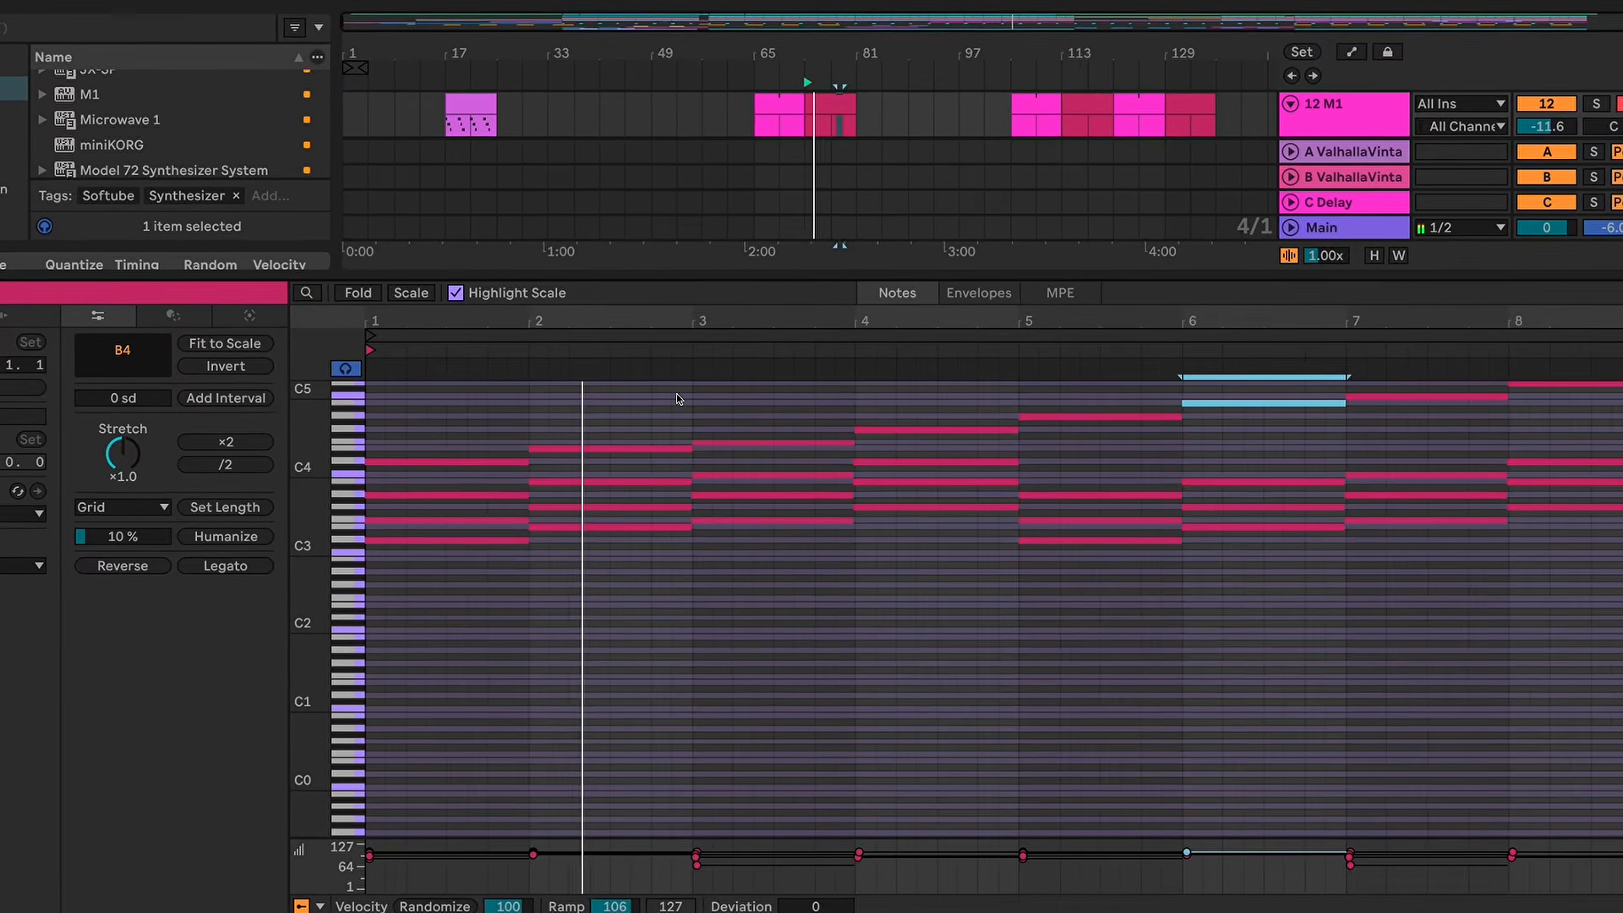
left_click(820, 477)
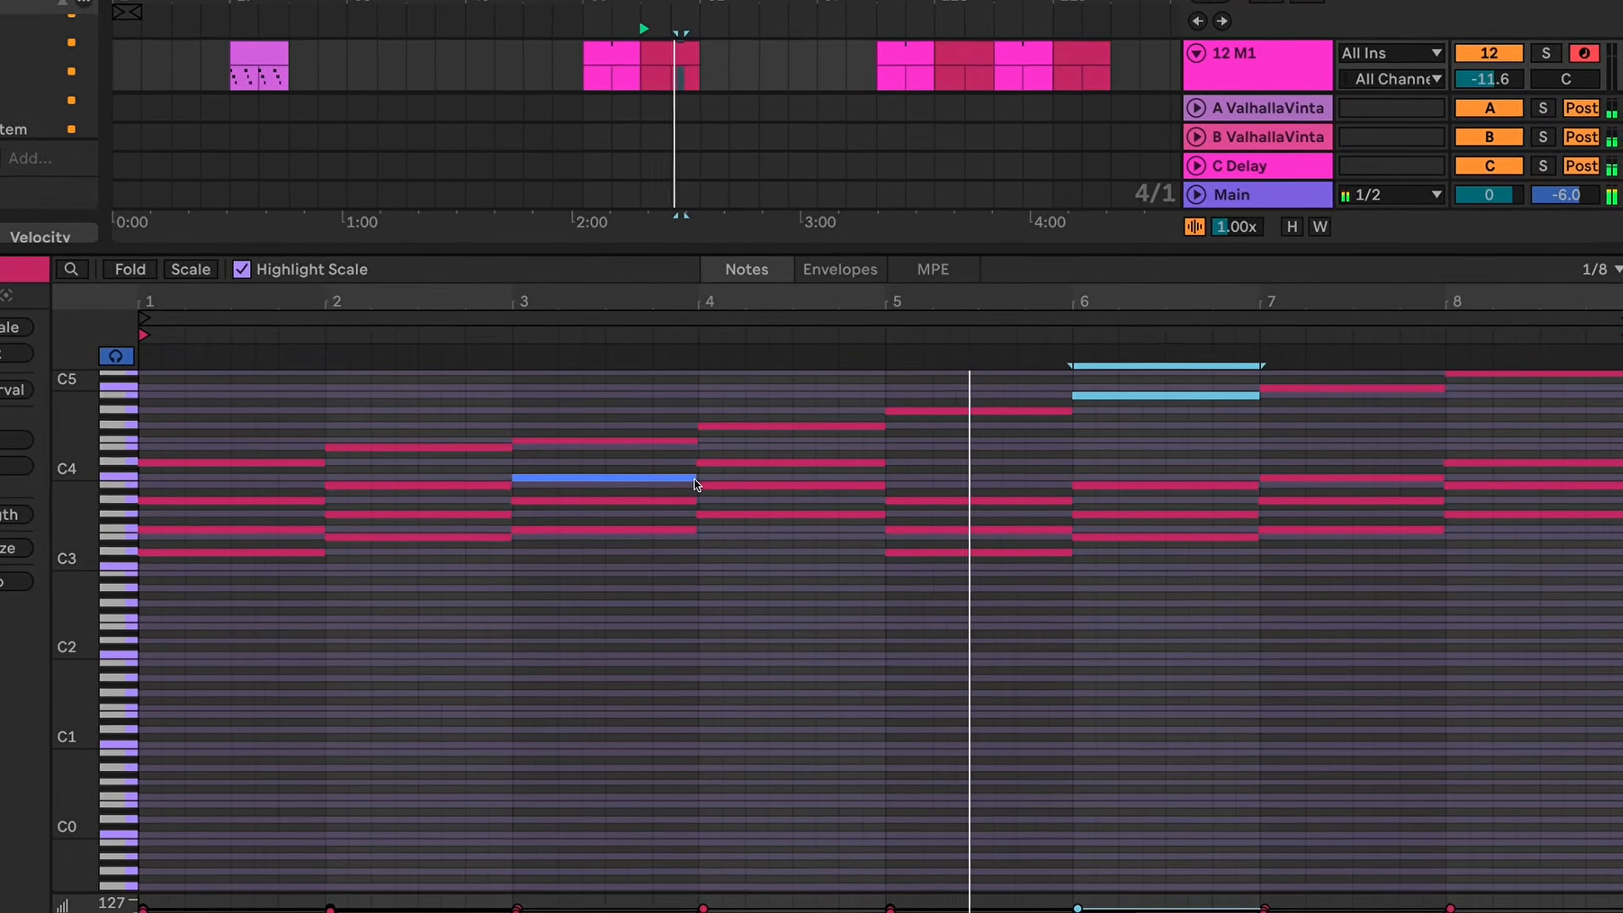
left_click(1225, 567)
scroll(1194, 571, "up", 3)
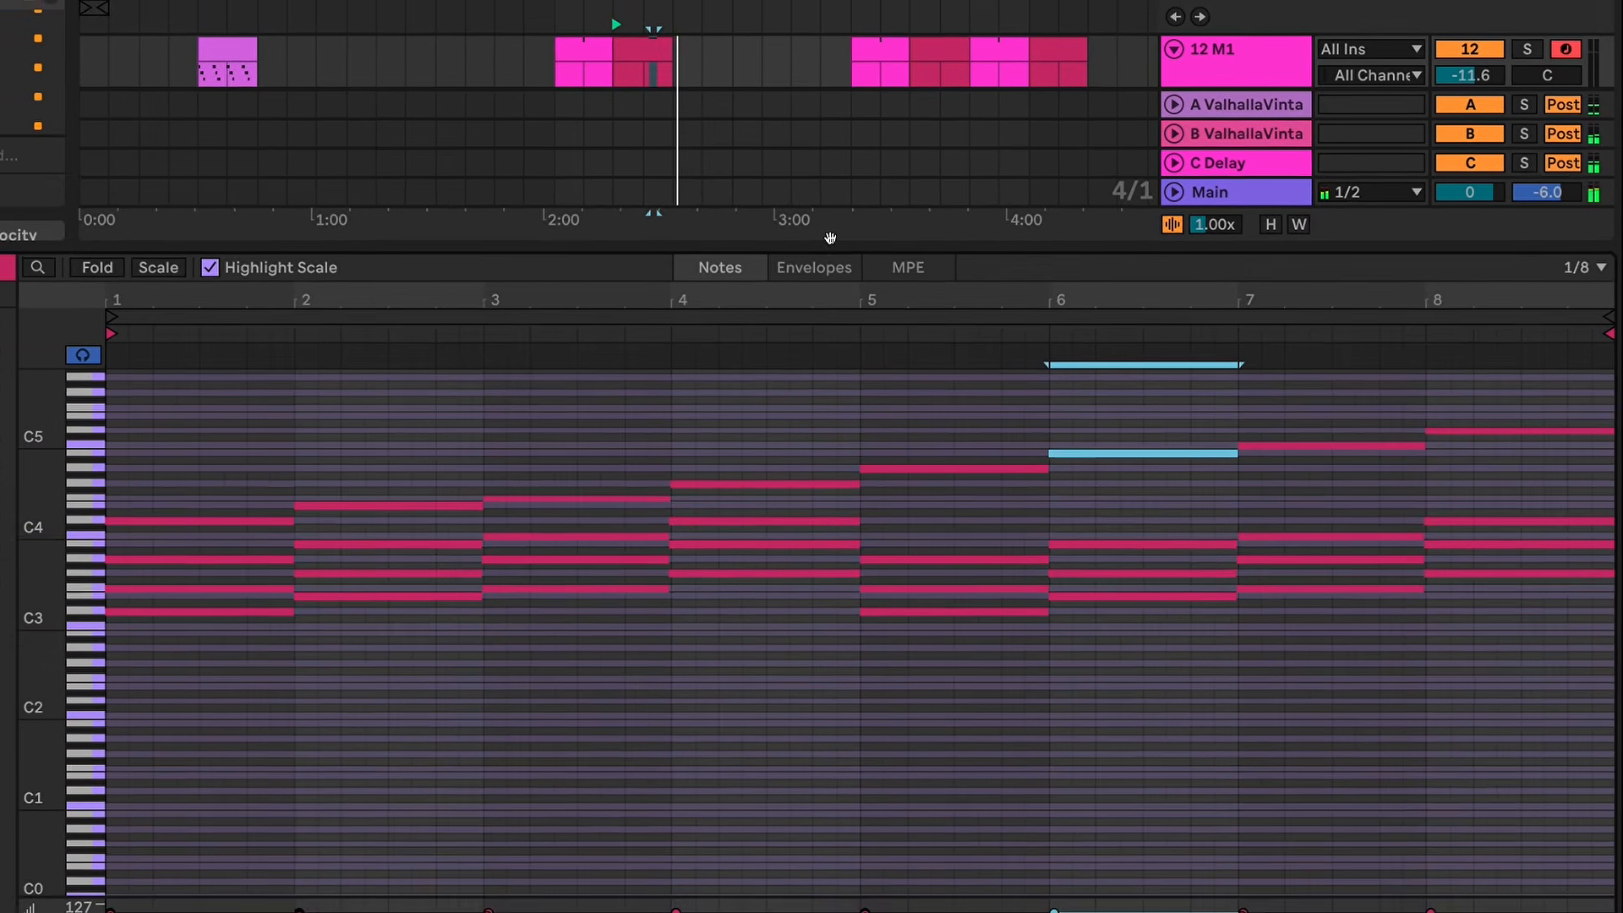
Step: Shrink the note editor to enlarge the arrangement and open track 20's 09 Back to Life clip at bar 81
left_click_drag(793, 246, 827, 626)
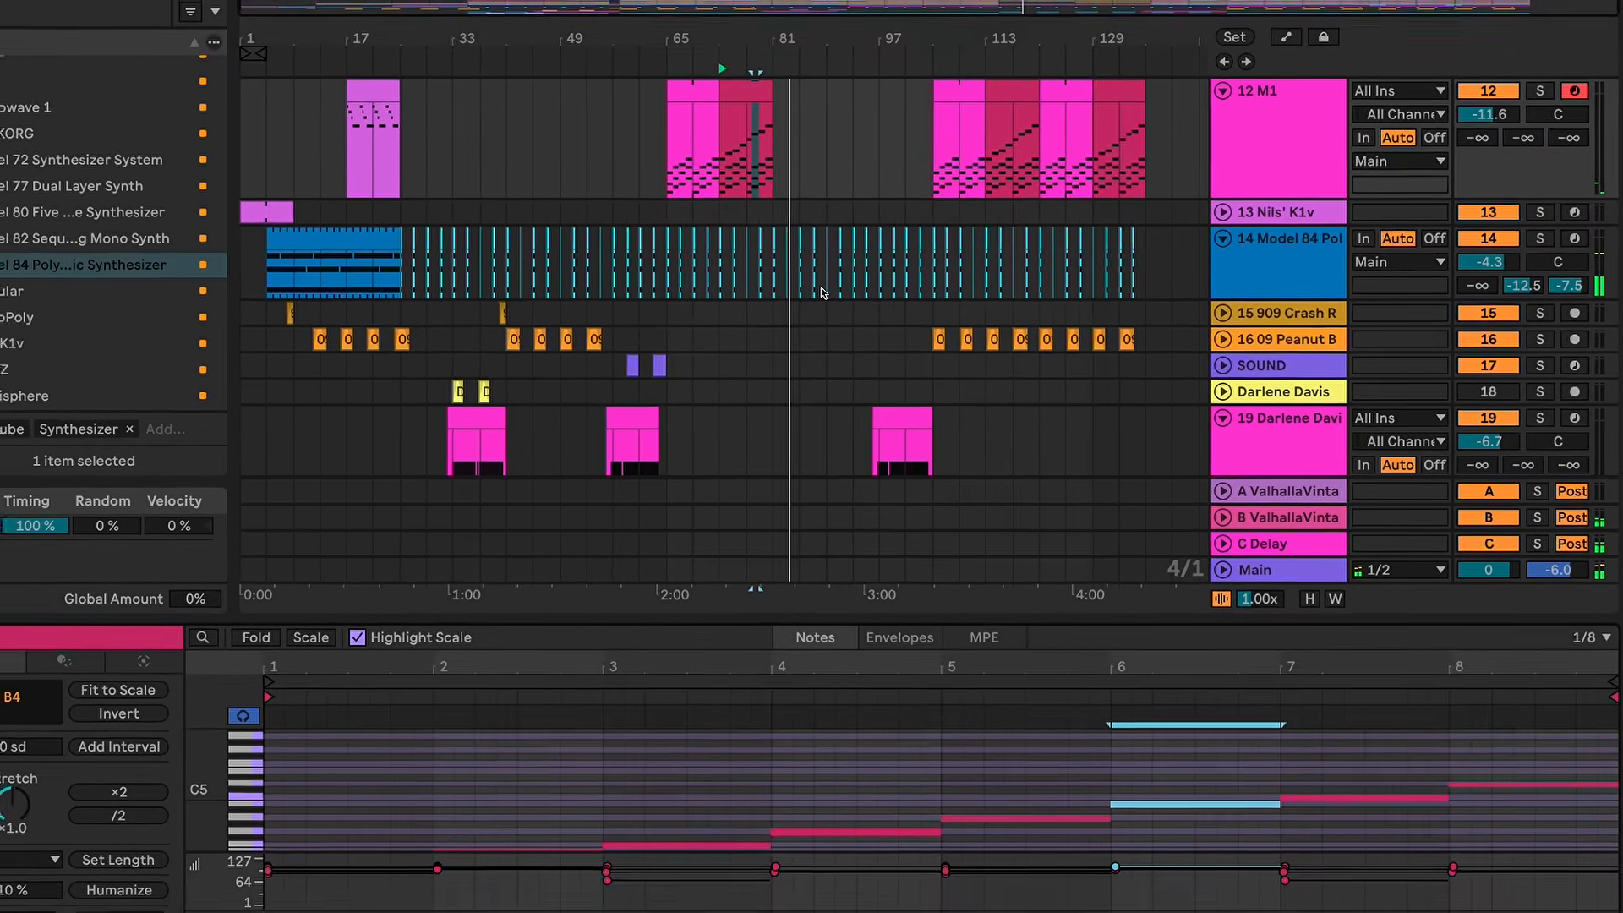
scroll(851, 253, "up", 3)
scroll(862, 258, "up", 1)
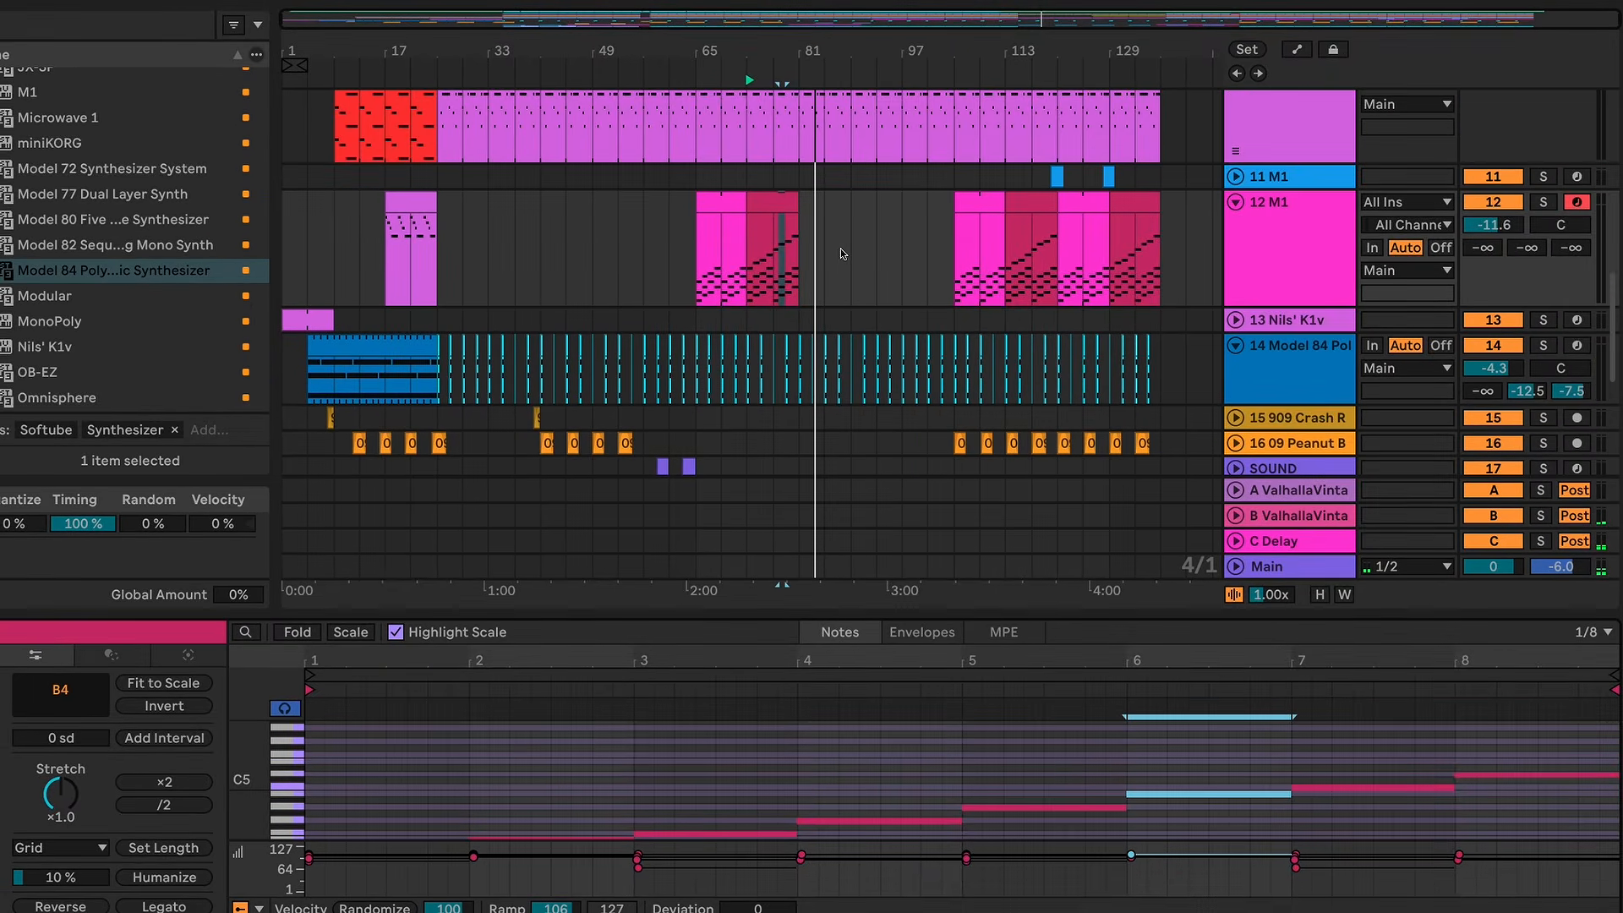
scroll(841, 252, "down", 10)
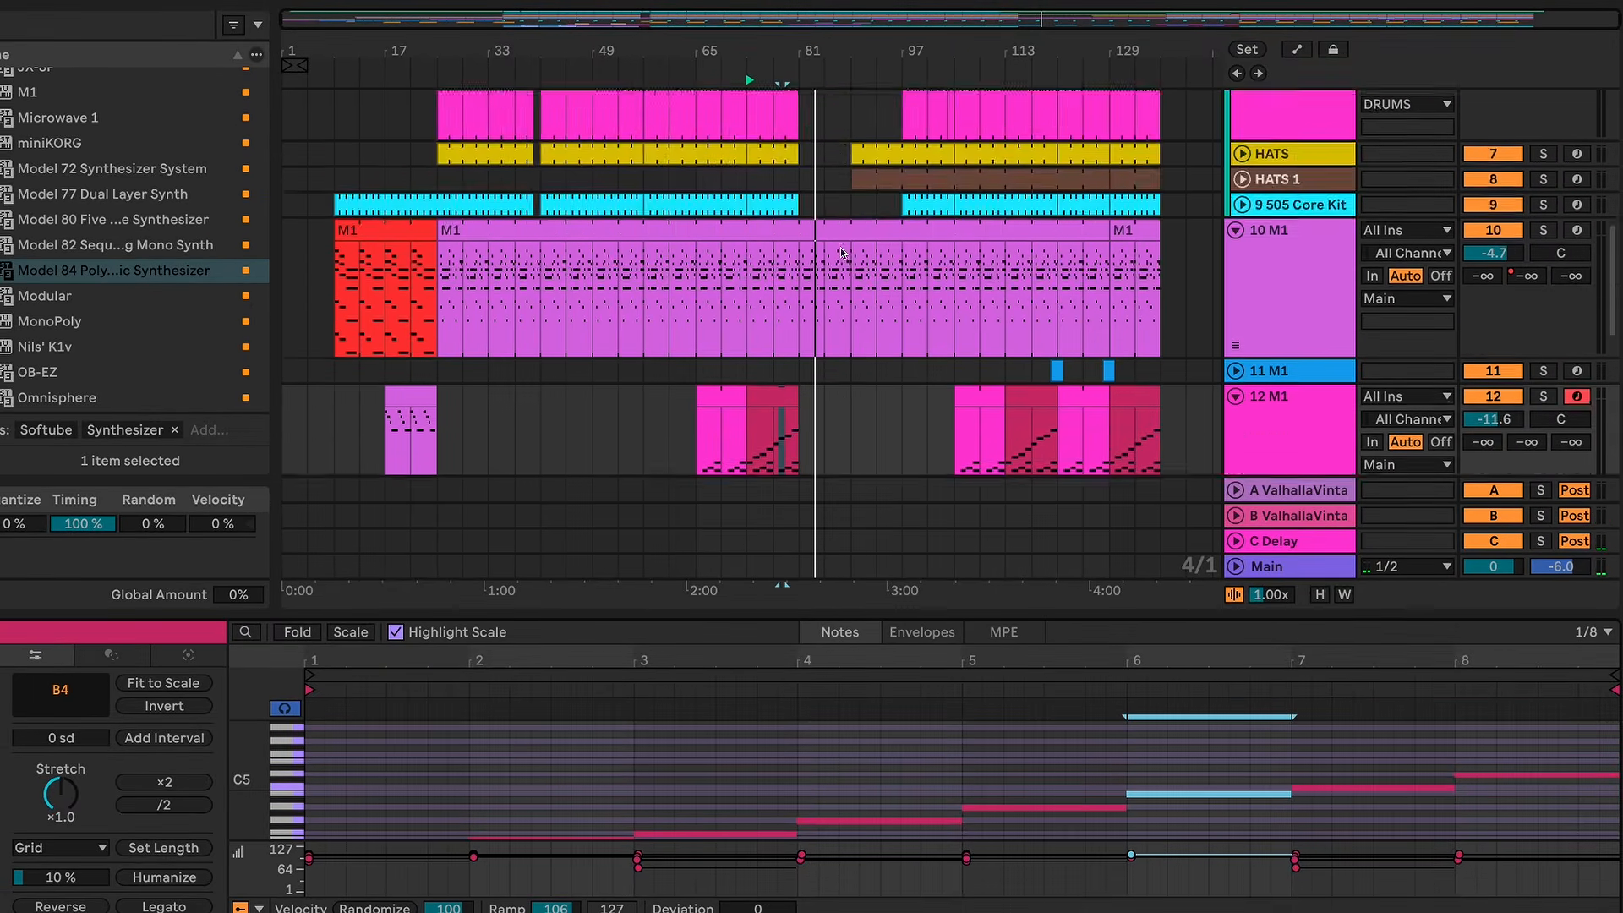
scroll(841, 252, "up", 10)
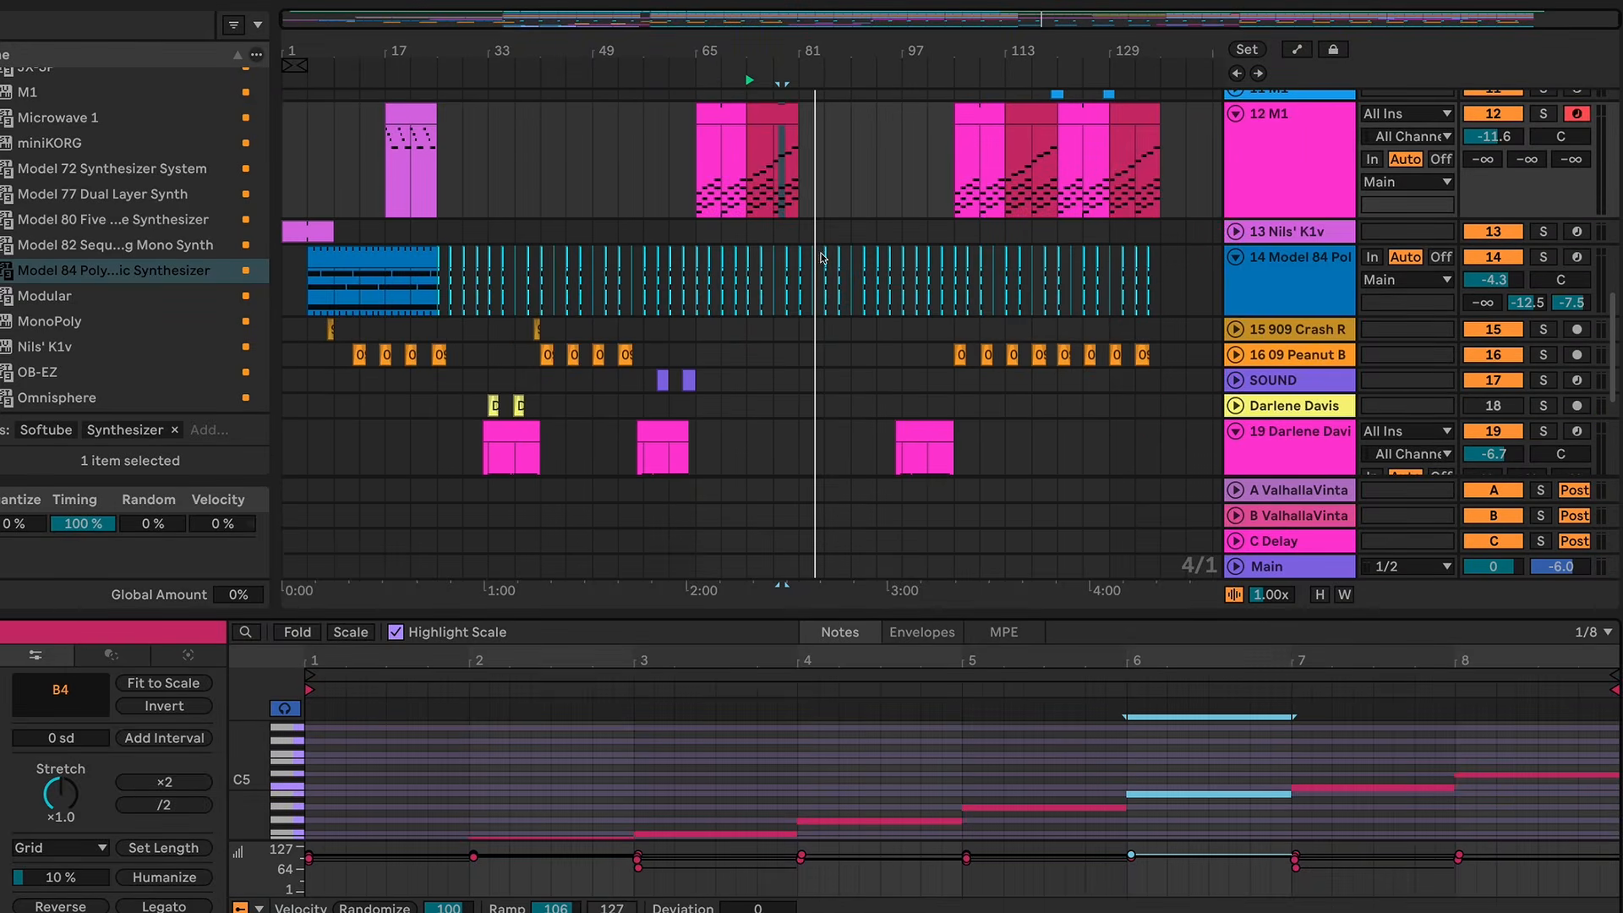
scroll(828, 273, "down", 10)
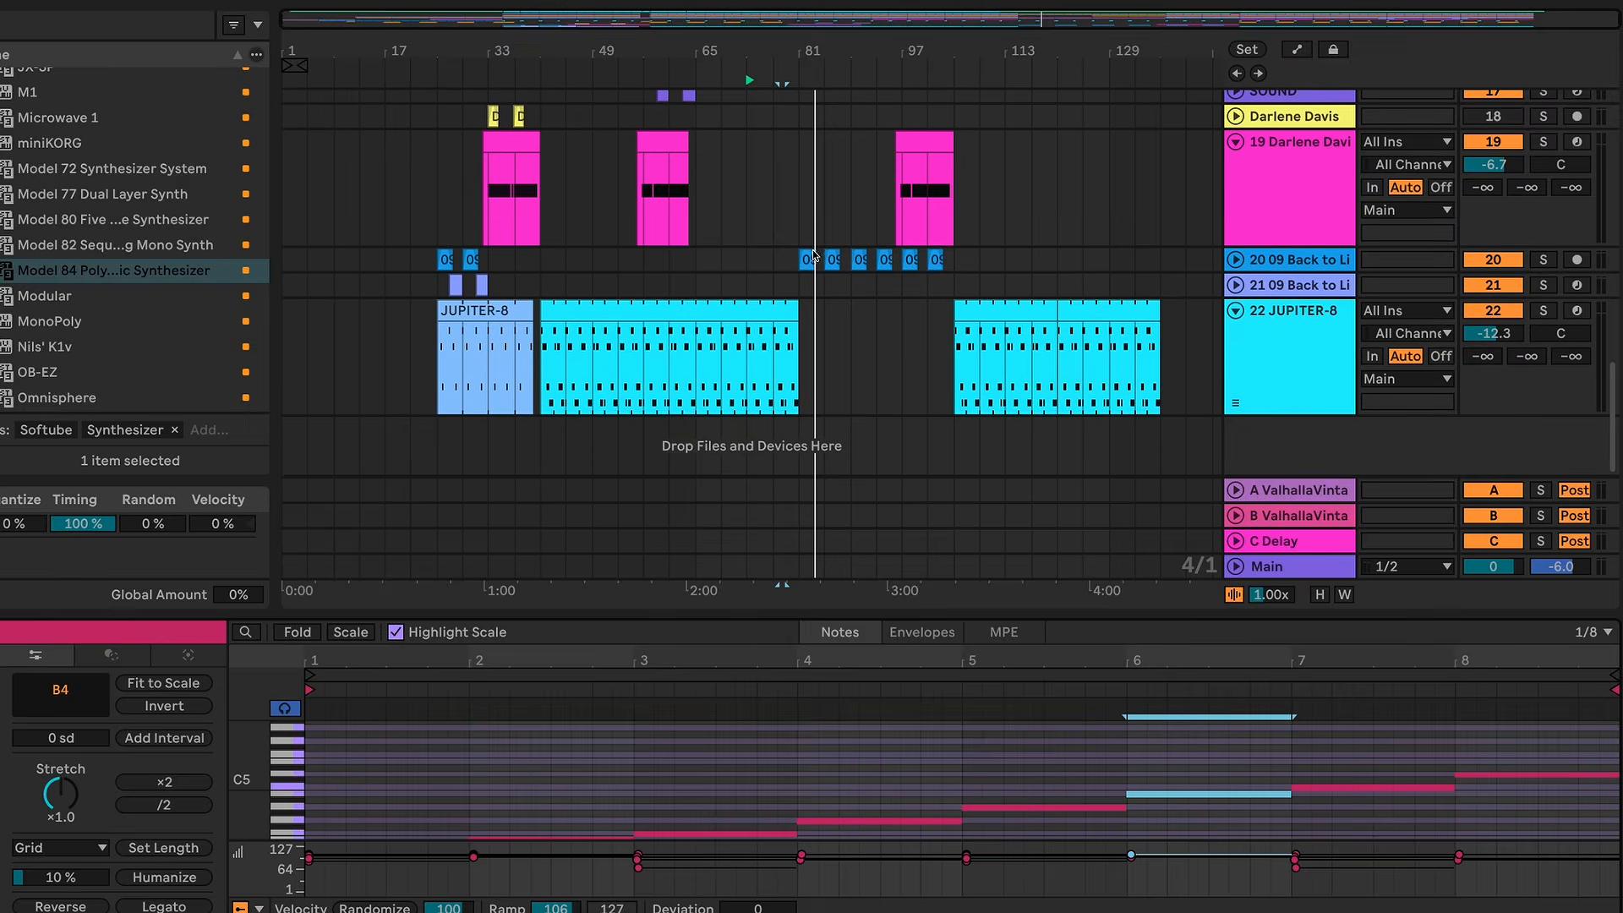
left_click(806, 258)
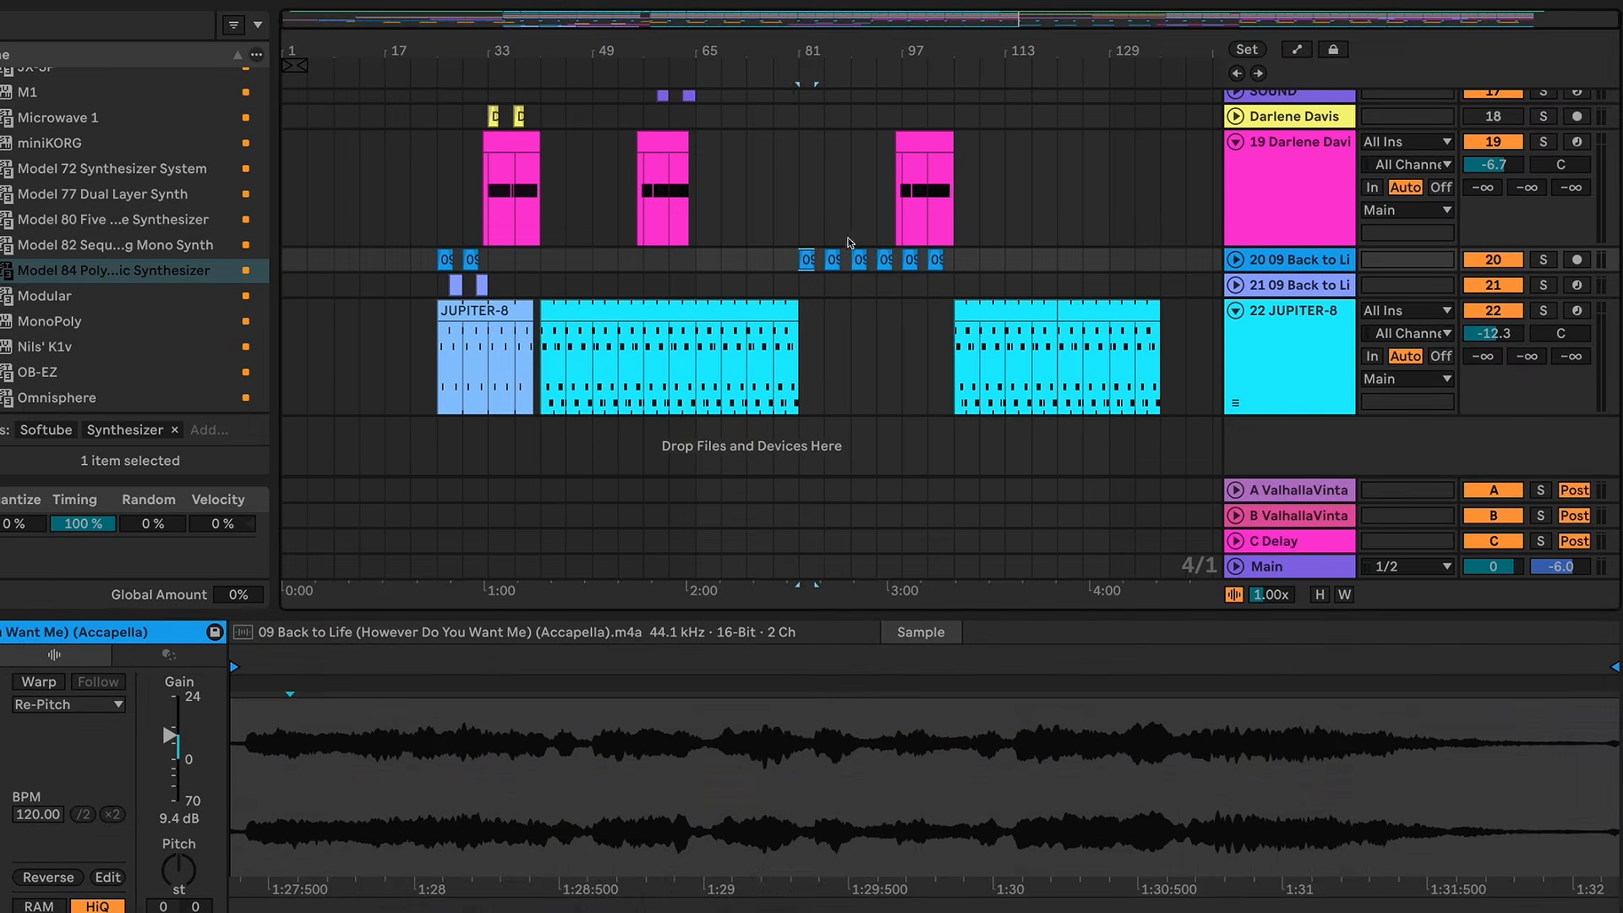
Step: Zoom into the arrangement's breakdown and play track 10's M1 part from bar 81
left_click_drag(884, 53, 879, 101)
scroll(768, 144, "up", 15)
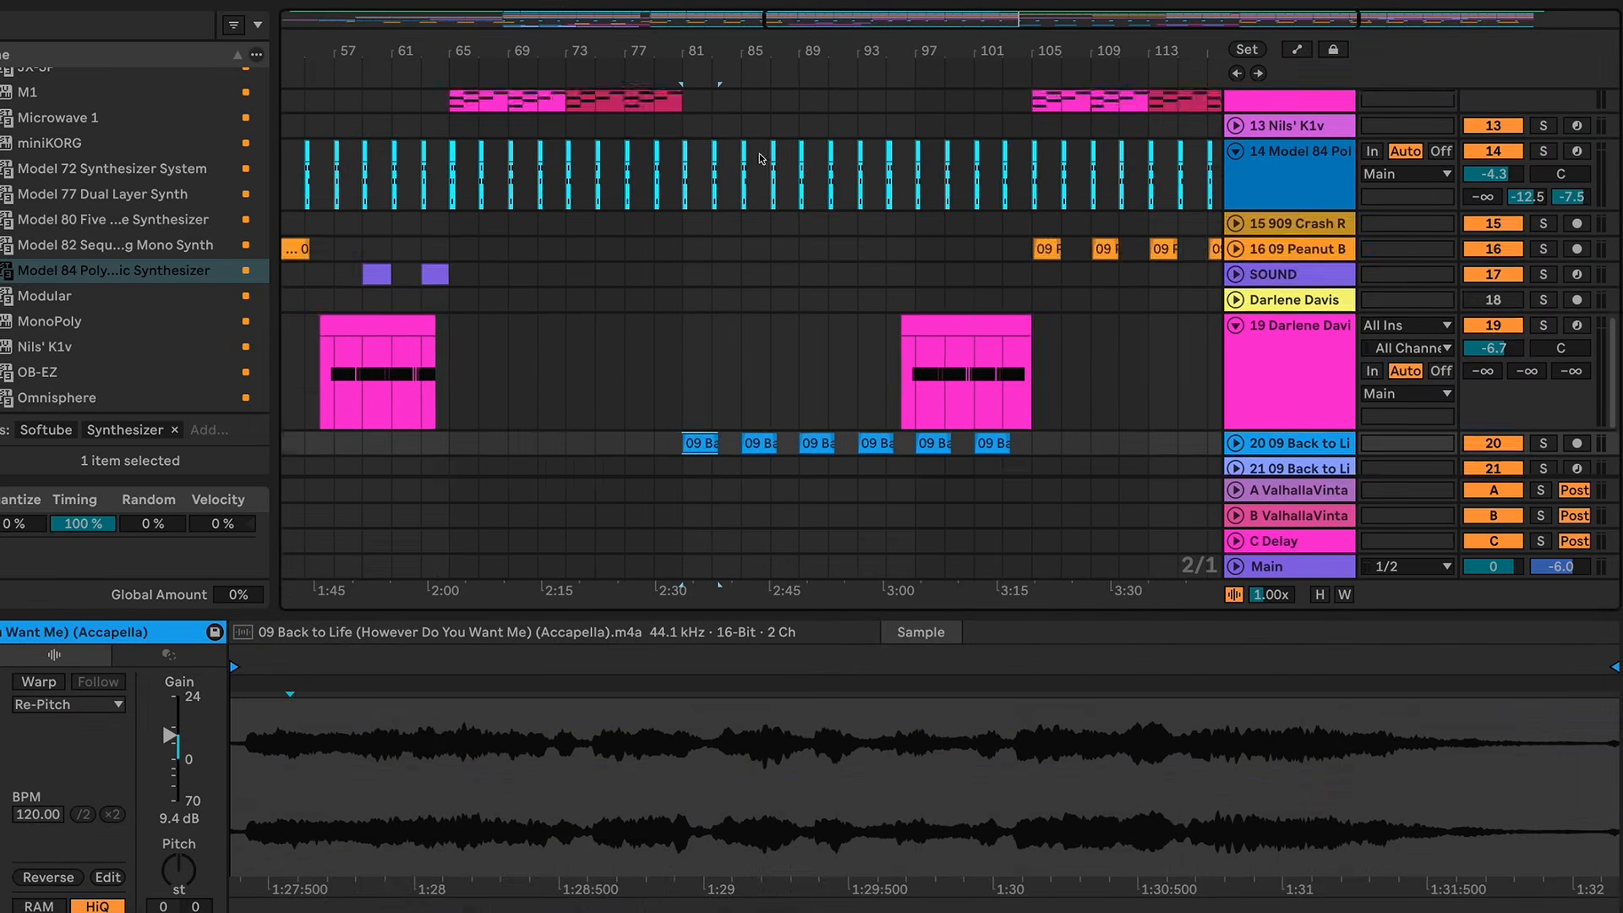
scroll(761, 160, "down", 3)
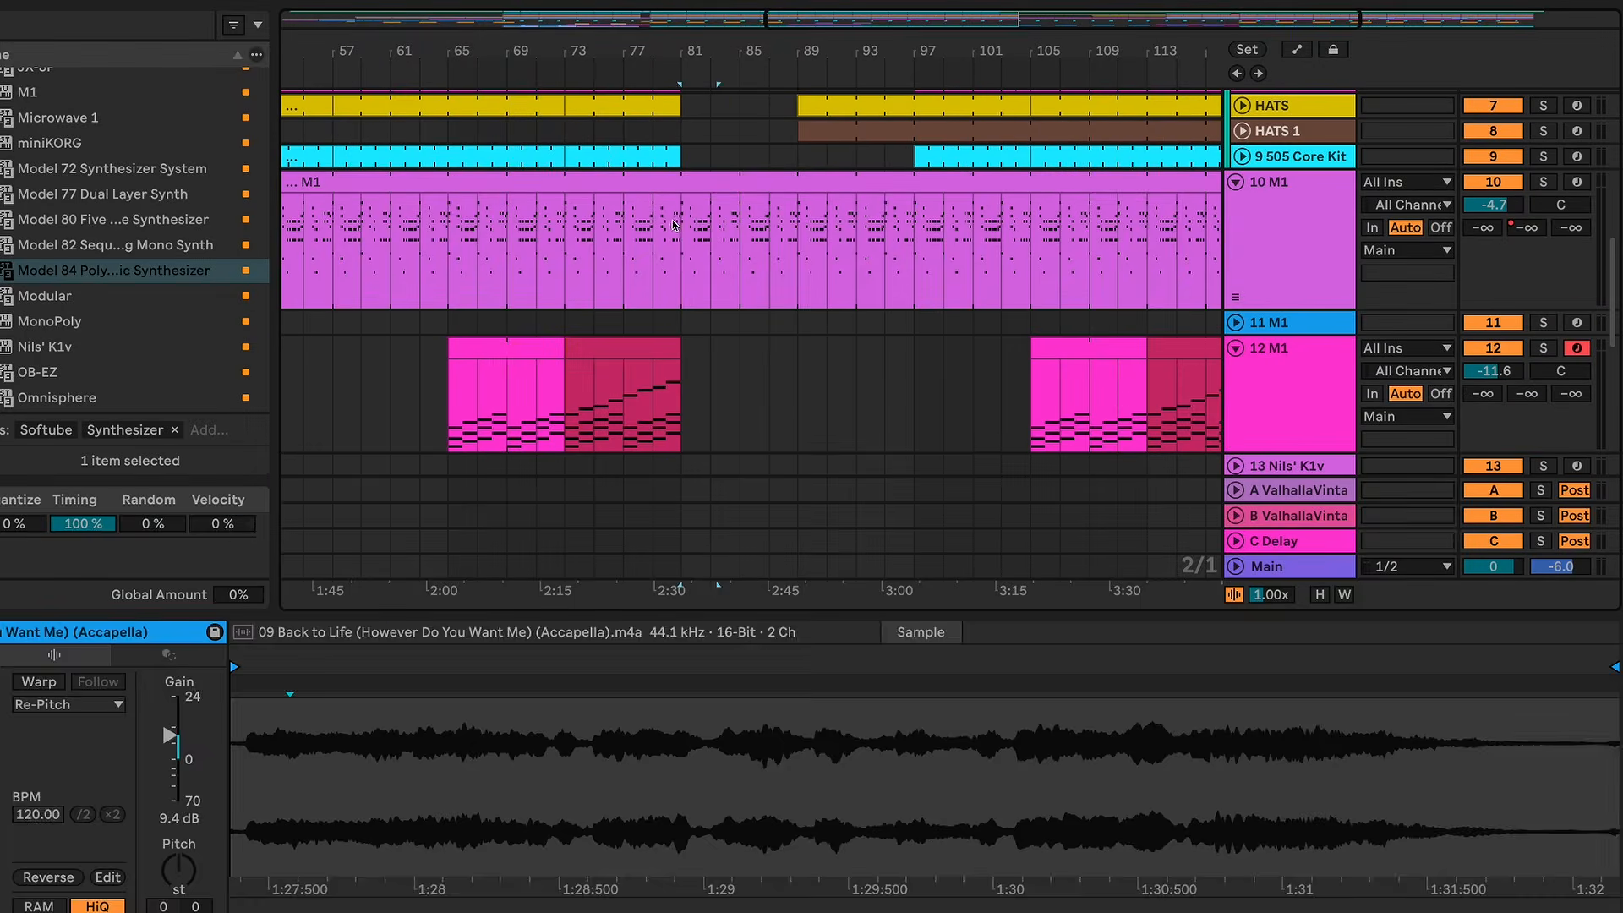
left_click(681, 235)
key("space")
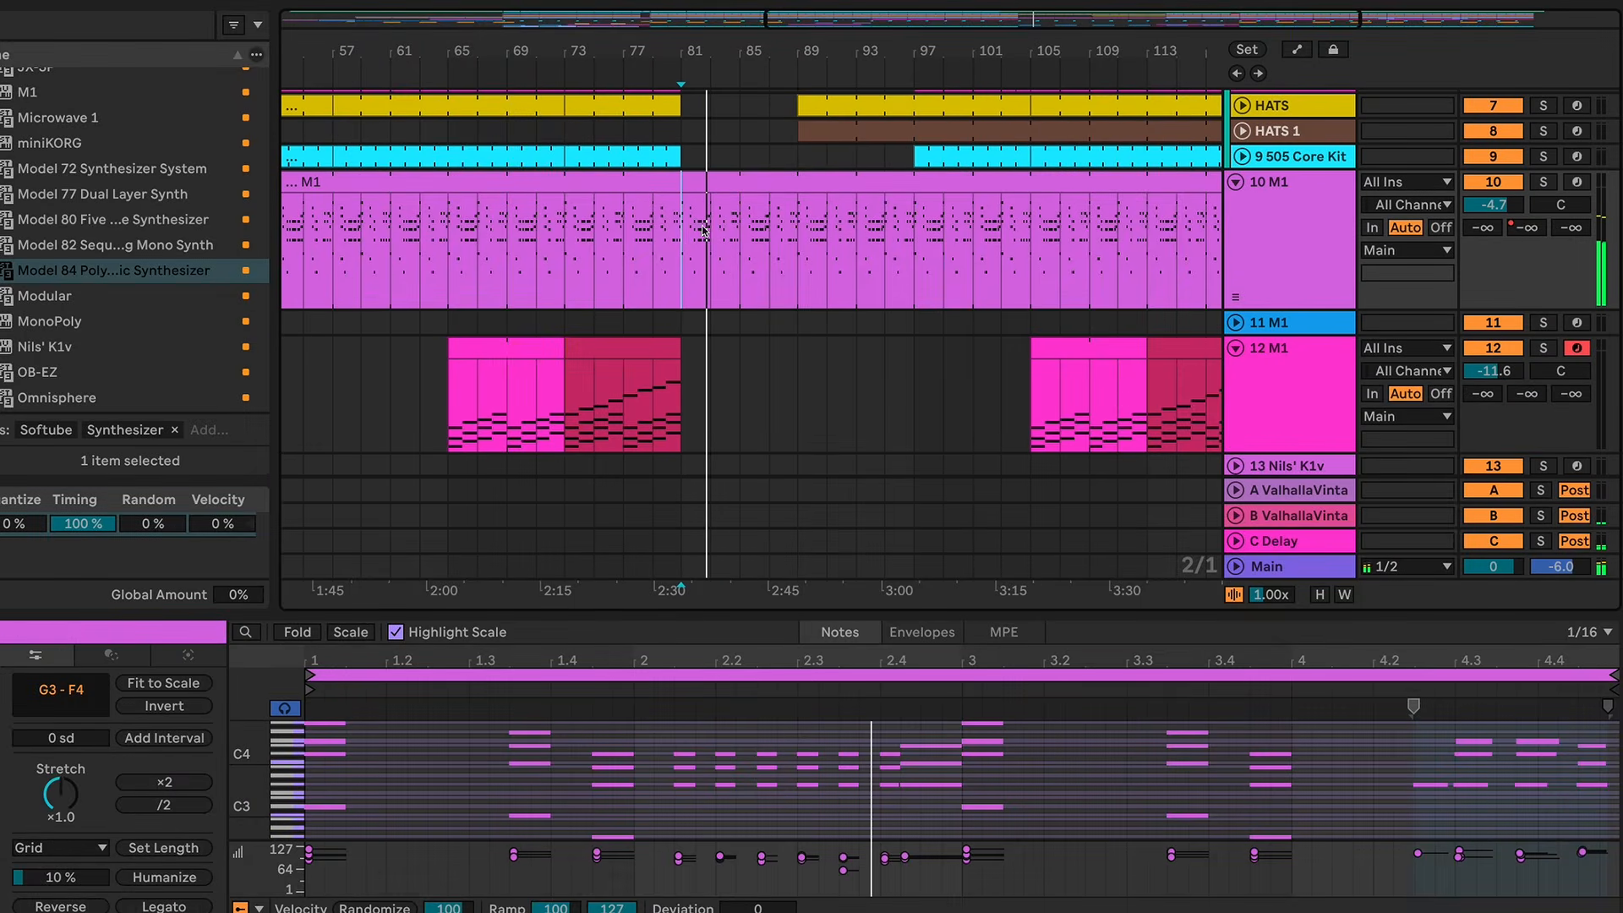
Step: Delete the section of track 10's M1 clip from bar 81 to bar 97
mouse_move(859, 53)
left_mouse_down()
mouse_move(882, 15)
mouse_move(877, 71)
left_mouse_up()
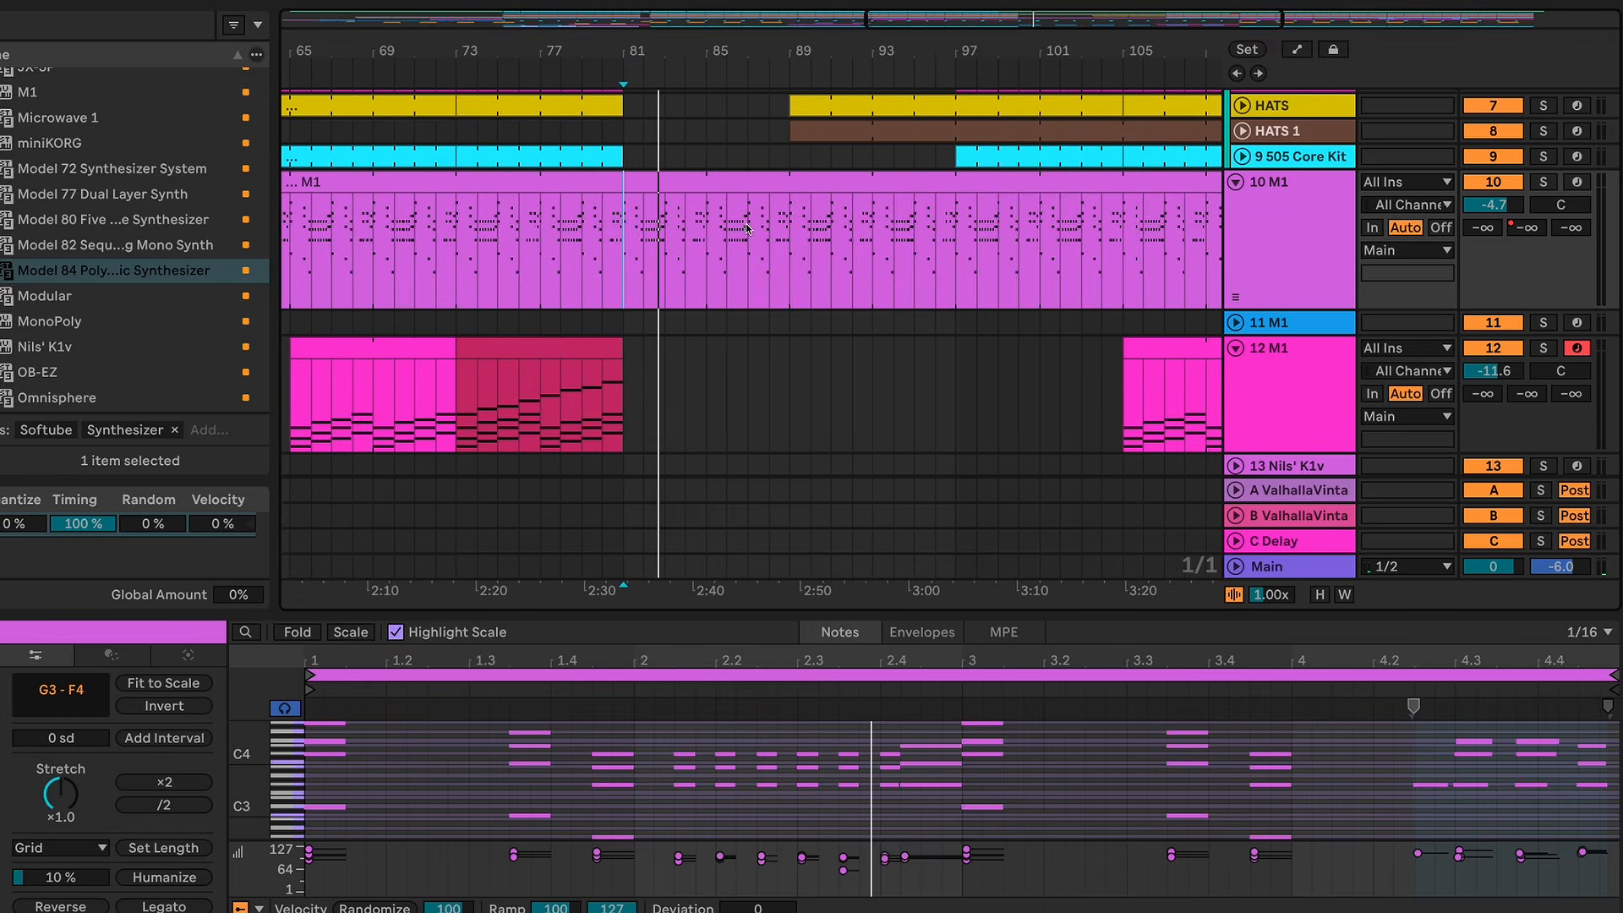
mouse_move(622, 236)
left_mouse_down()
mouse_move(742, 229)
mouse_move(955, 265)
left_mouse_up()
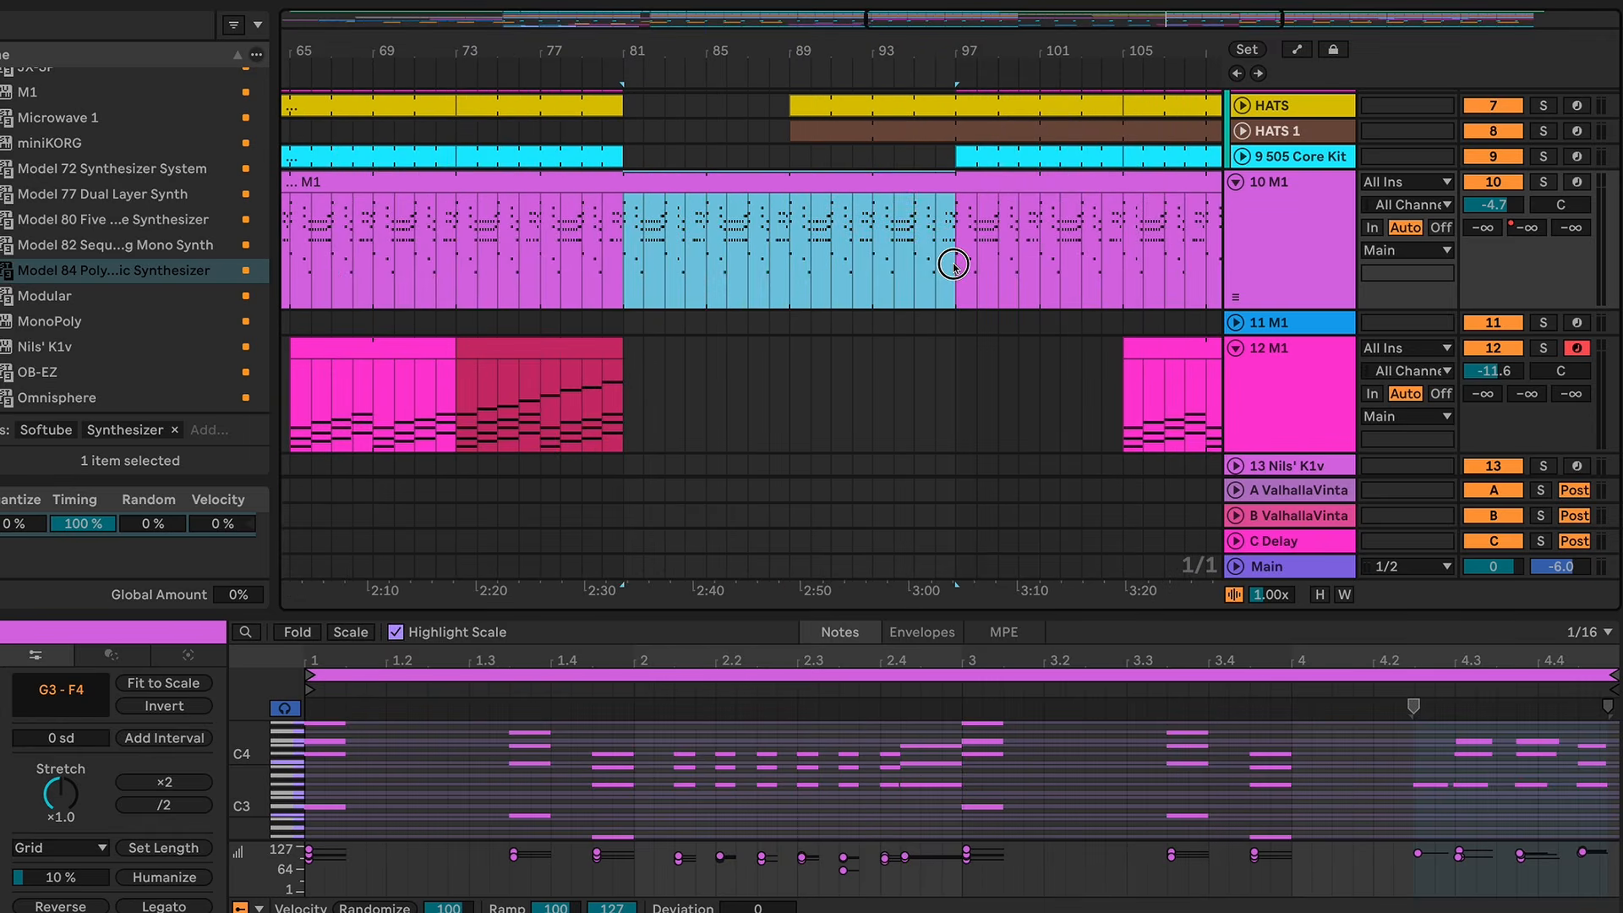
key("Delete")
Step: Play the arrangement from bar 78 and again from bar 80 to hear the lead-in to track 10's gap
left_click(573, 243)
key("space")
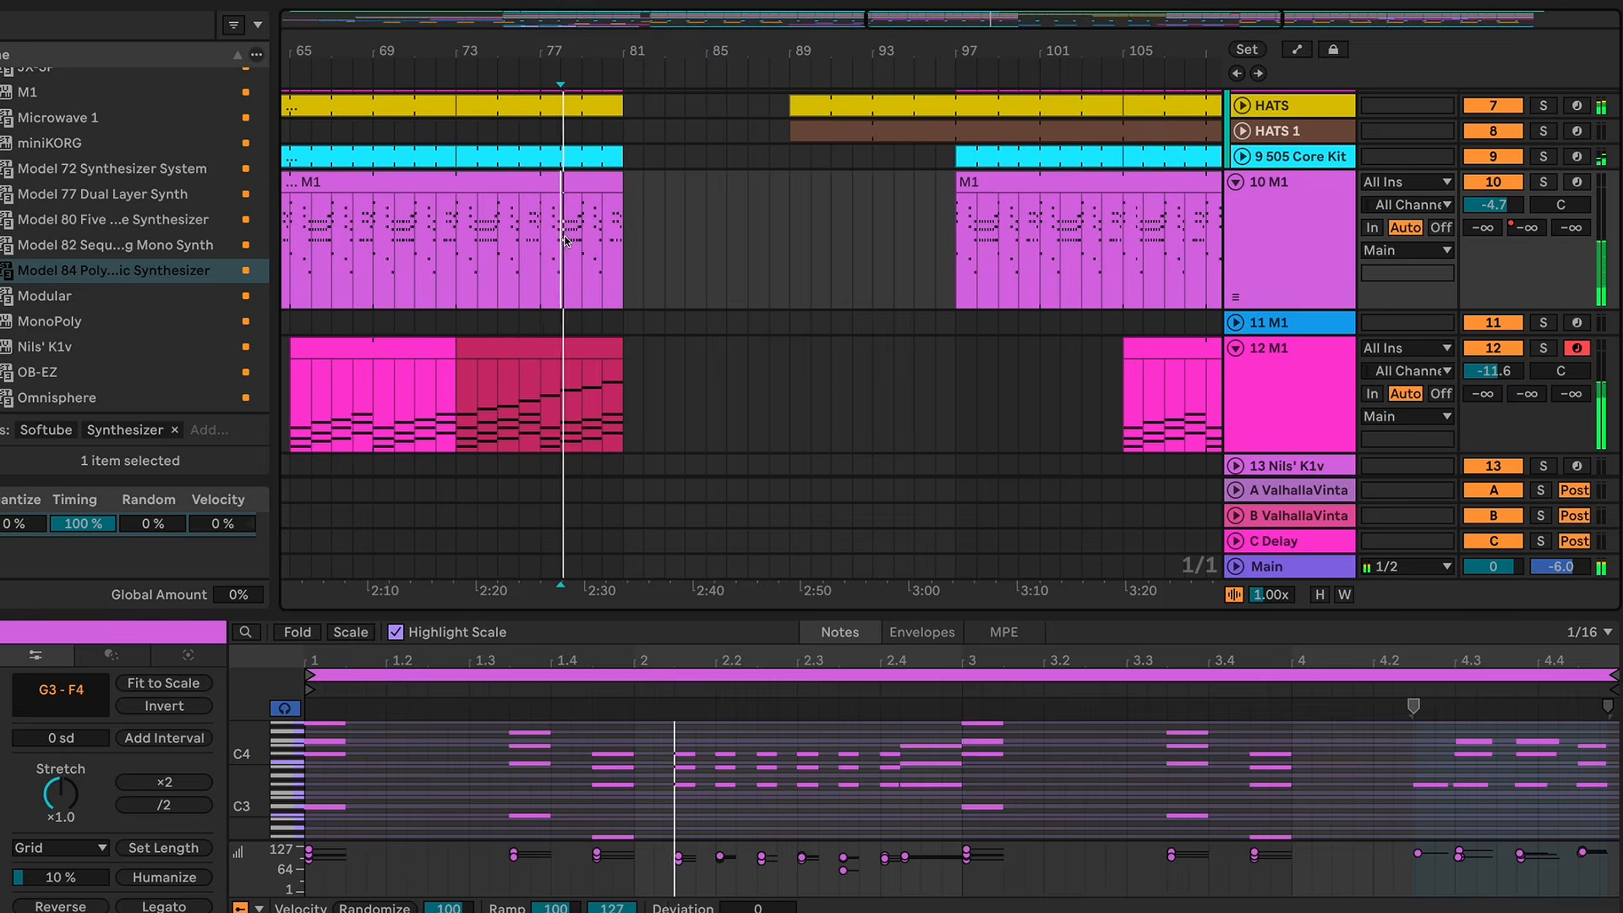
left_click(599, 242)
key("space")
key("space")
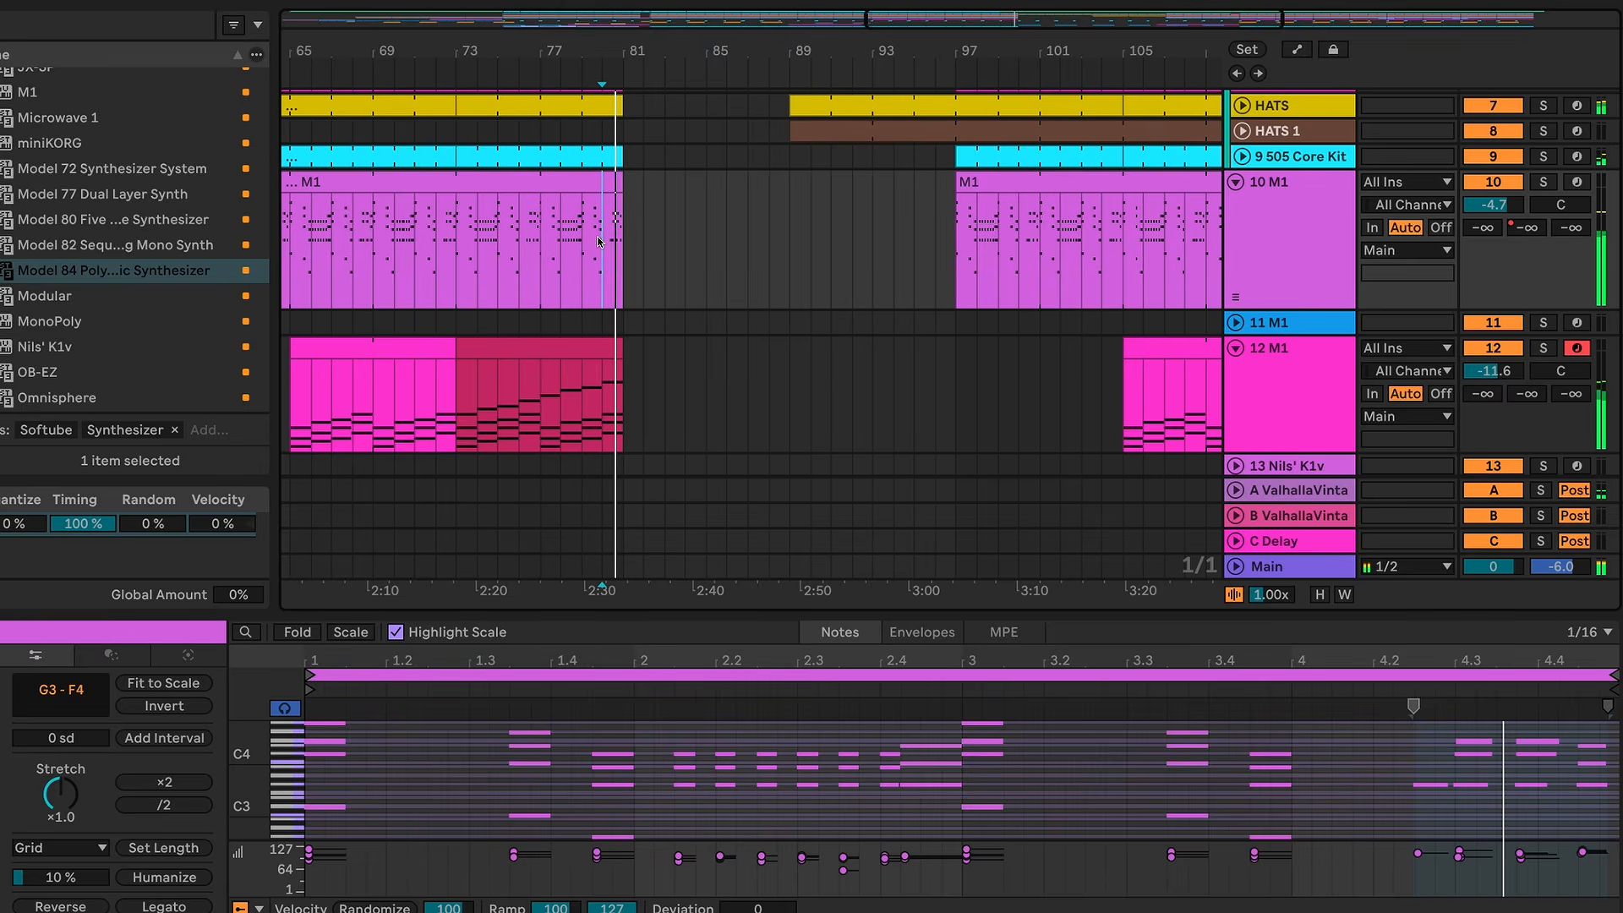